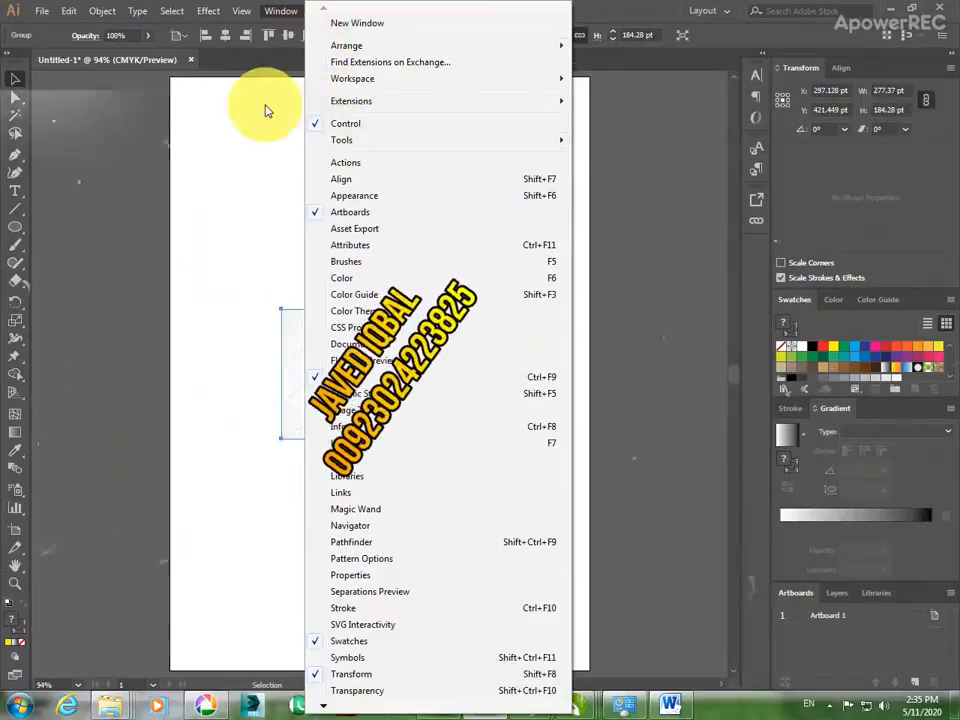
Display the document's layer list.
{"action": "left_click", "coordinate": [249, 112]}
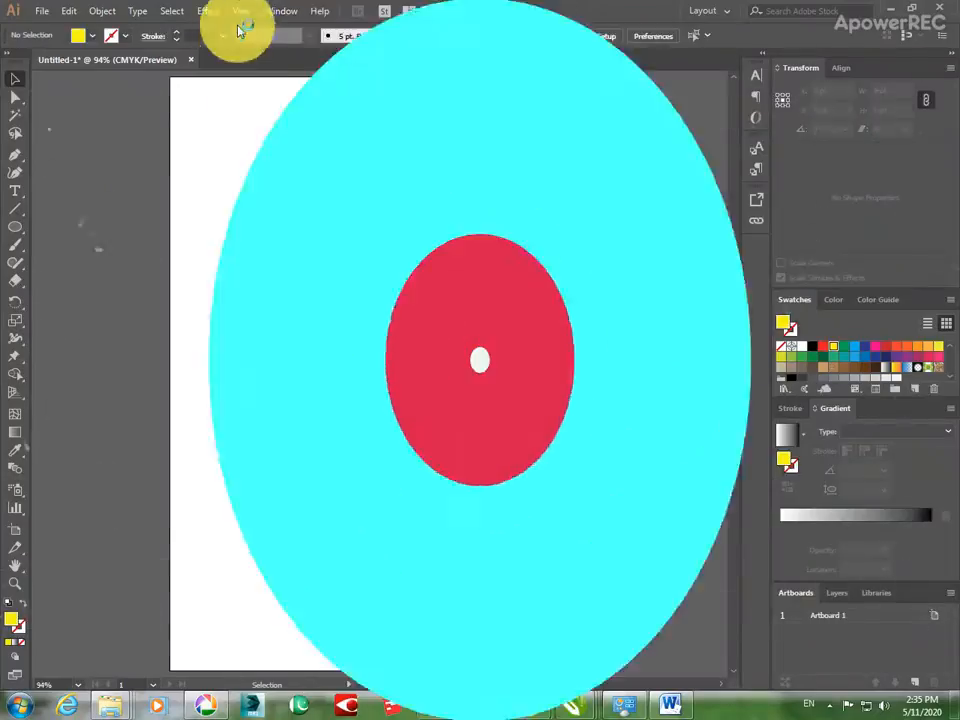
{"action": "left_click", "coordinate": [242, 11]}
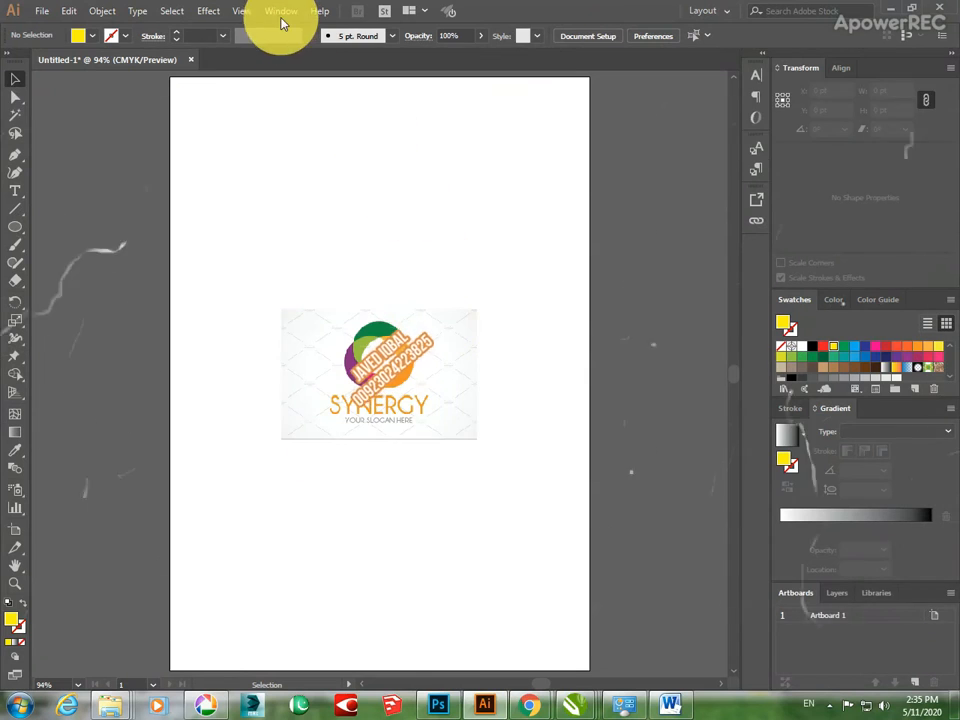
{"action": "left_click", "coordinate": [281, 11]}
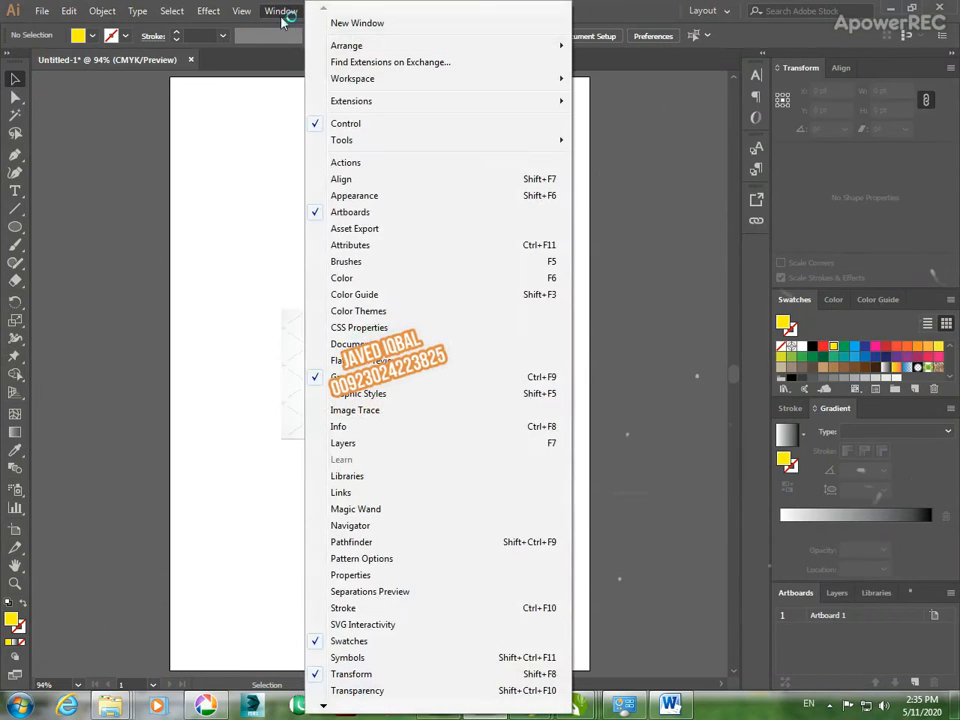
{"action": "left_click", "coordinate": [381, 443]}
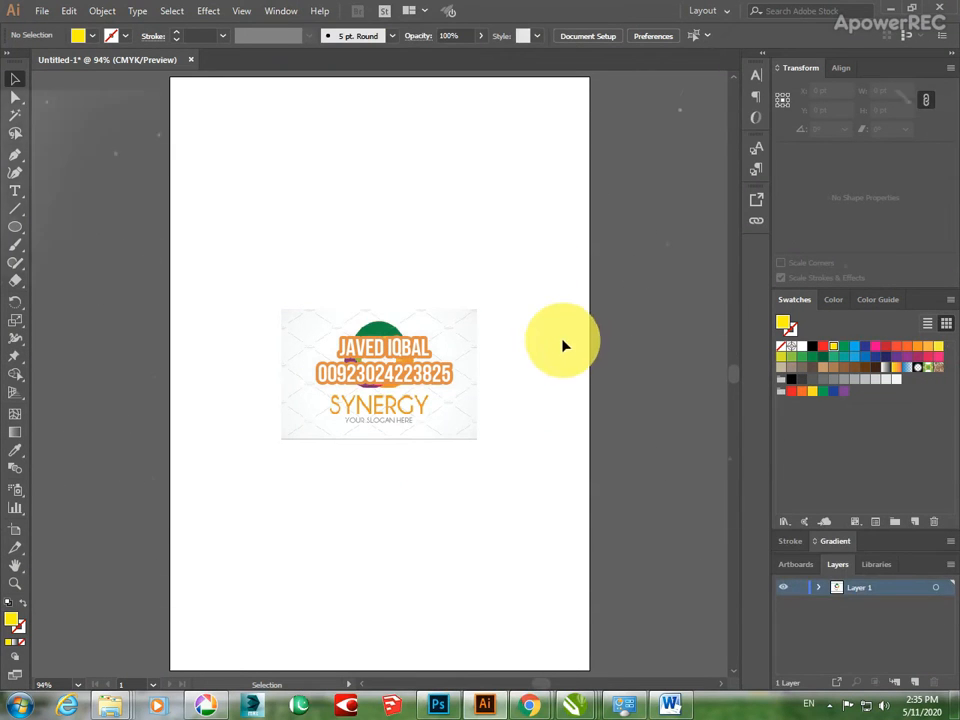
Add a new layer above the logo image's layer and lock Layer 1.
{"action": "key", "text": "z"}
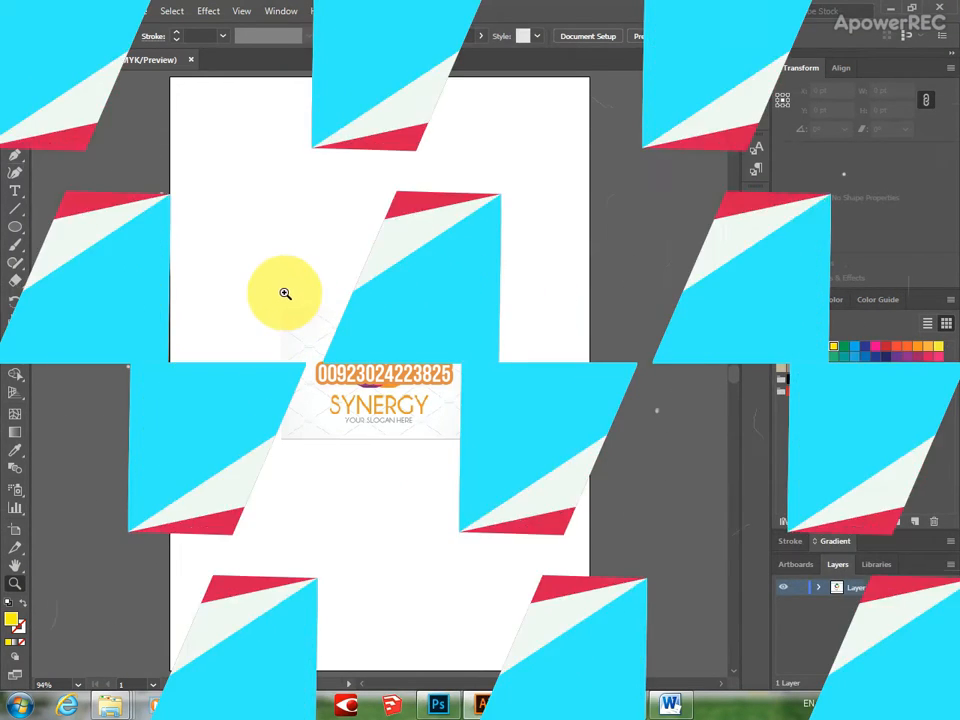
{"action": "mouse_move", "coordinate": [279, 291]}
{"action": "left_mouse_down"}
{"action": "mouse_move", "coordinate": [449, 399]}
{"action": "mouse_move", "coordinate": [508, 465]}
{"action": "mouse_move", "coordinate": [551, 487]}
{"action": "left_mouse_up"}
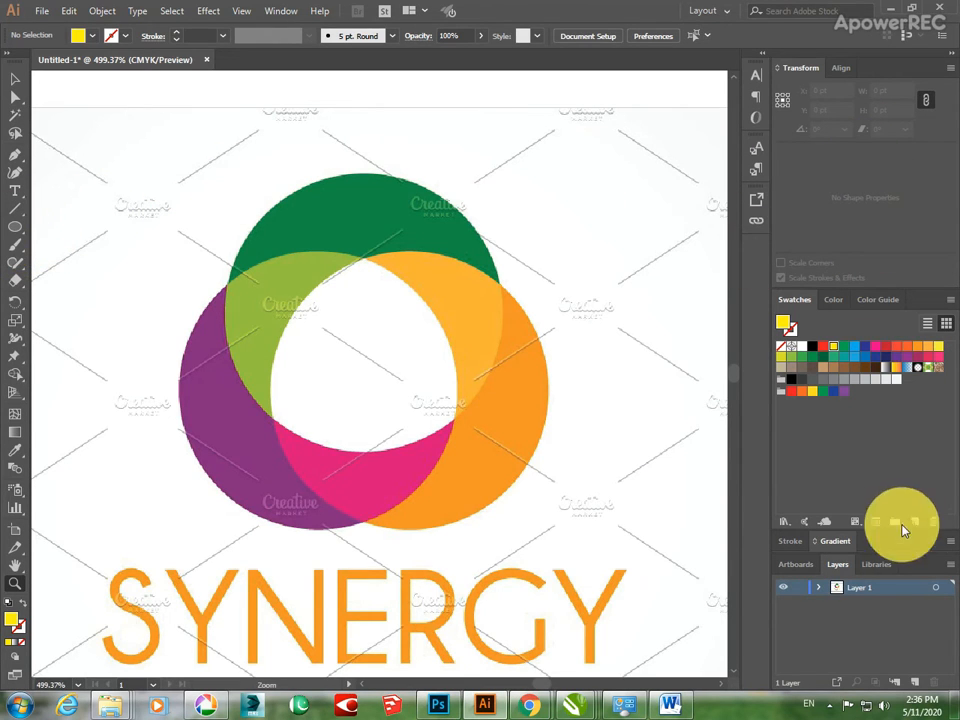
{"action": "left_click", "coordinate": [949, 566]}
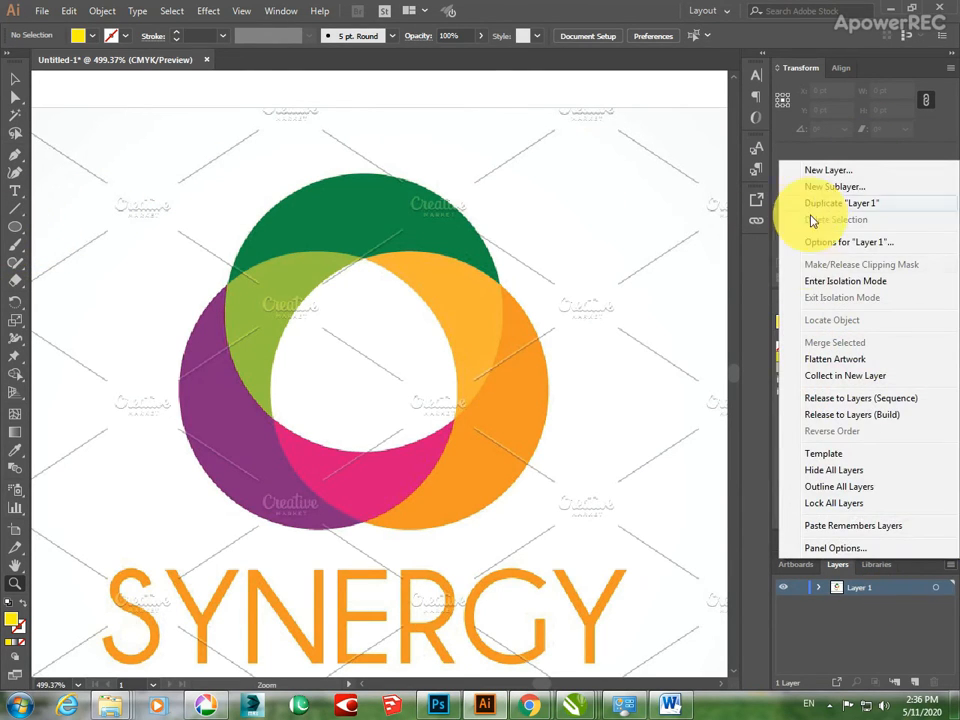
{"action": "left_click", "coordinate": [828, 170]}
{"action": "left_click", "coordinate": [497, 416]}
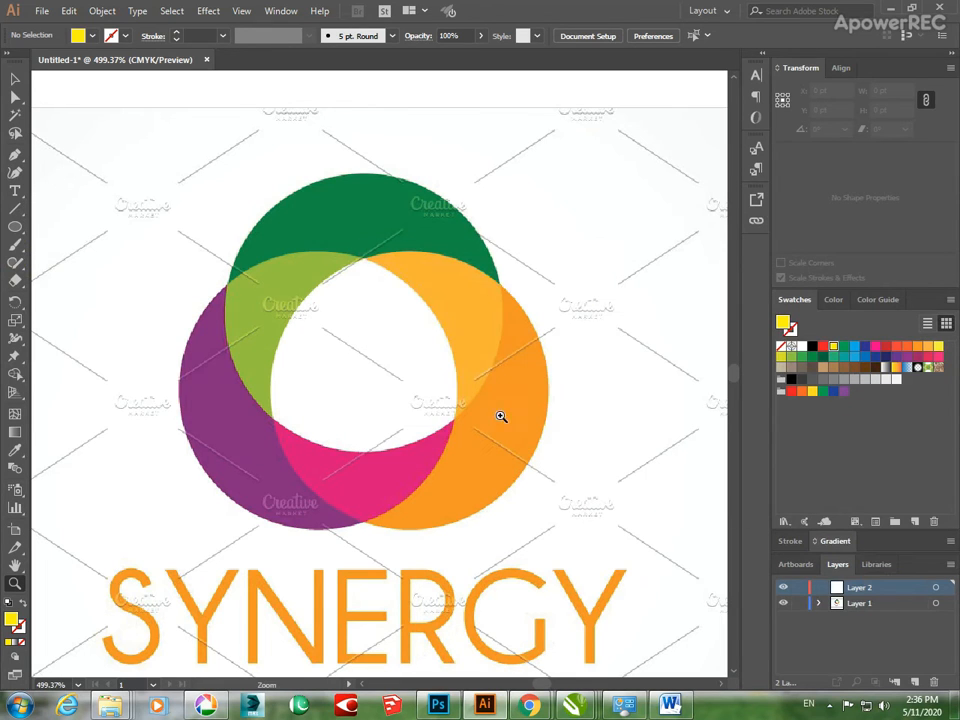
{"action": "left_click", "coordinate": [799, 603]}
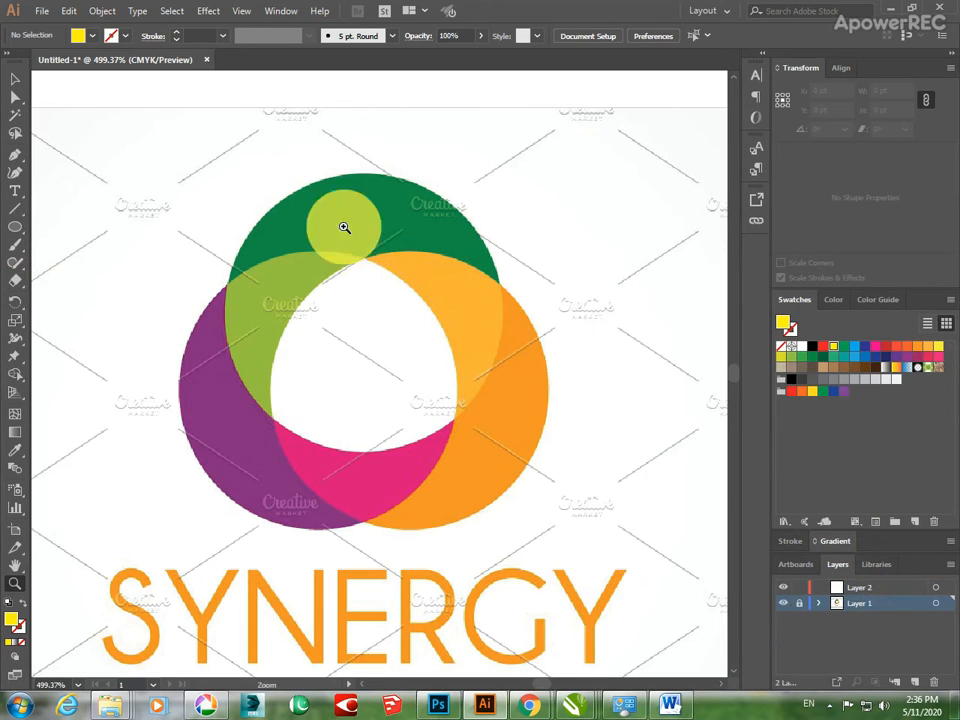
Set the default stroke colour to black and the fill to none.
{"action": "left_click", "coordinate": [127, 38]}
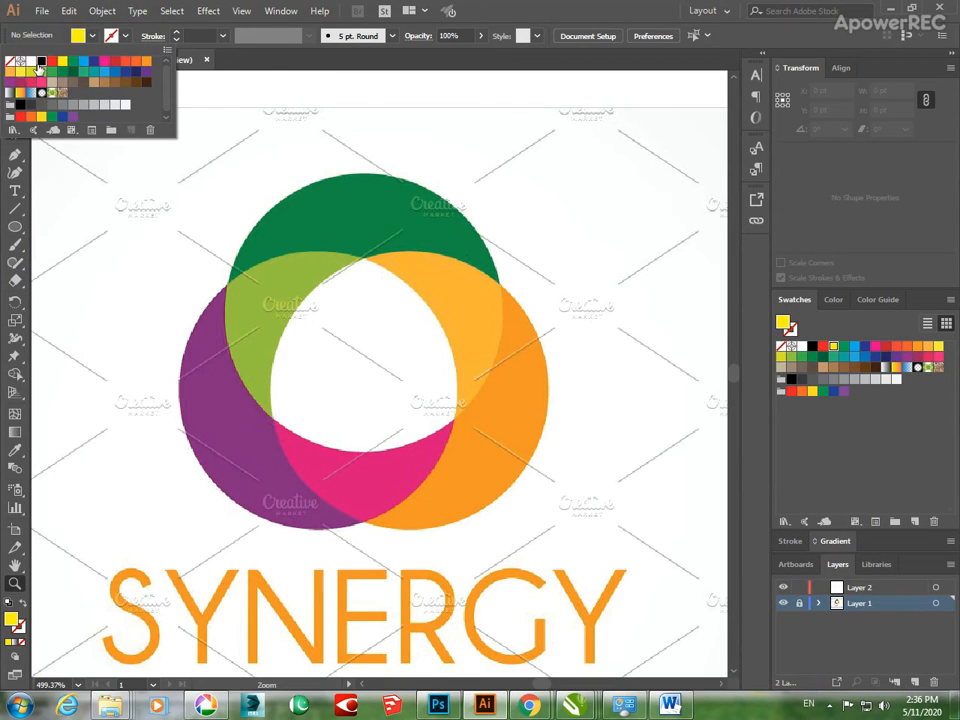
{"action": "left_click", "coordinate": [41, 62]}
{"action": "left_click", "coordinate": [92, 35]}
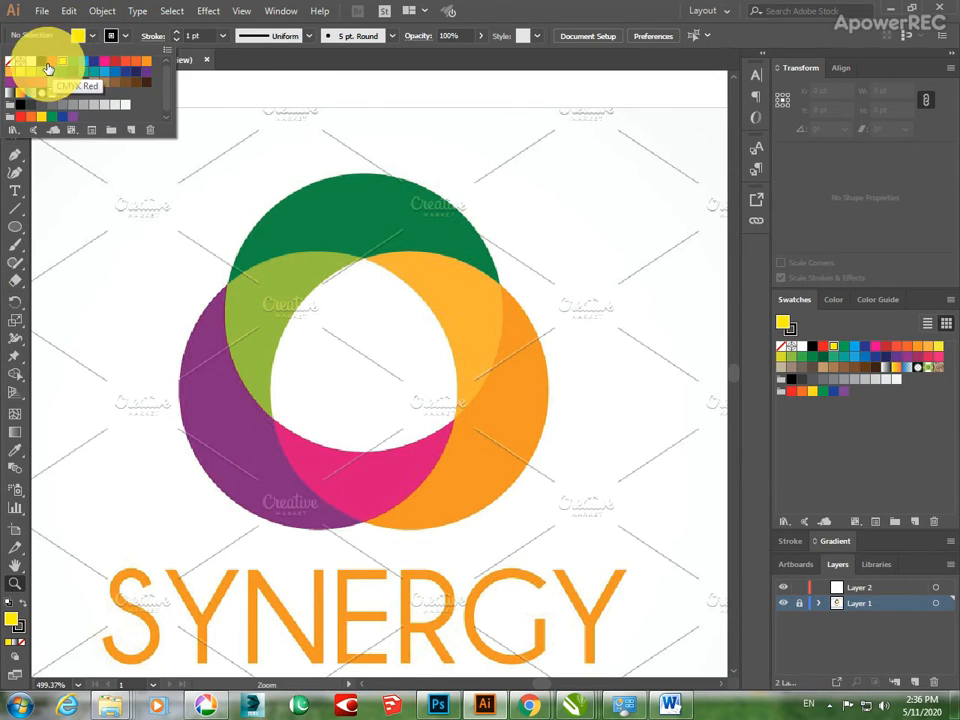
{"action": "left_click", "coordinate": [11, 65]}
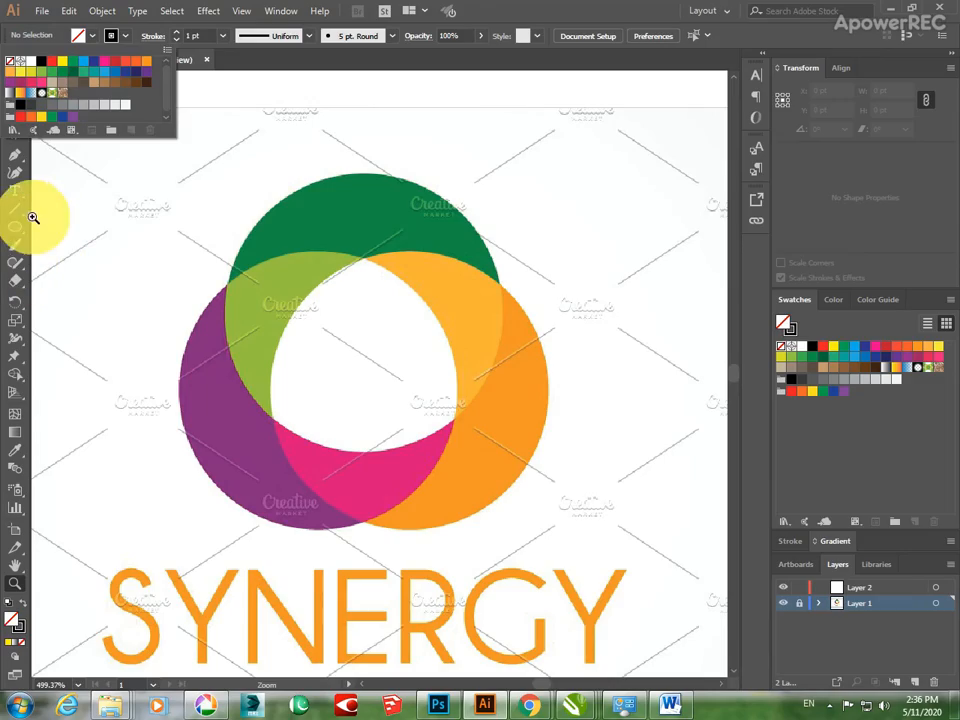
Draw an ellipse over the logo's green circle and reshape it with the Curvature tool to follow the edge, about 74.3 by 74.2 pt.
{"action": "left_click", "coordinate": [27, 147]}
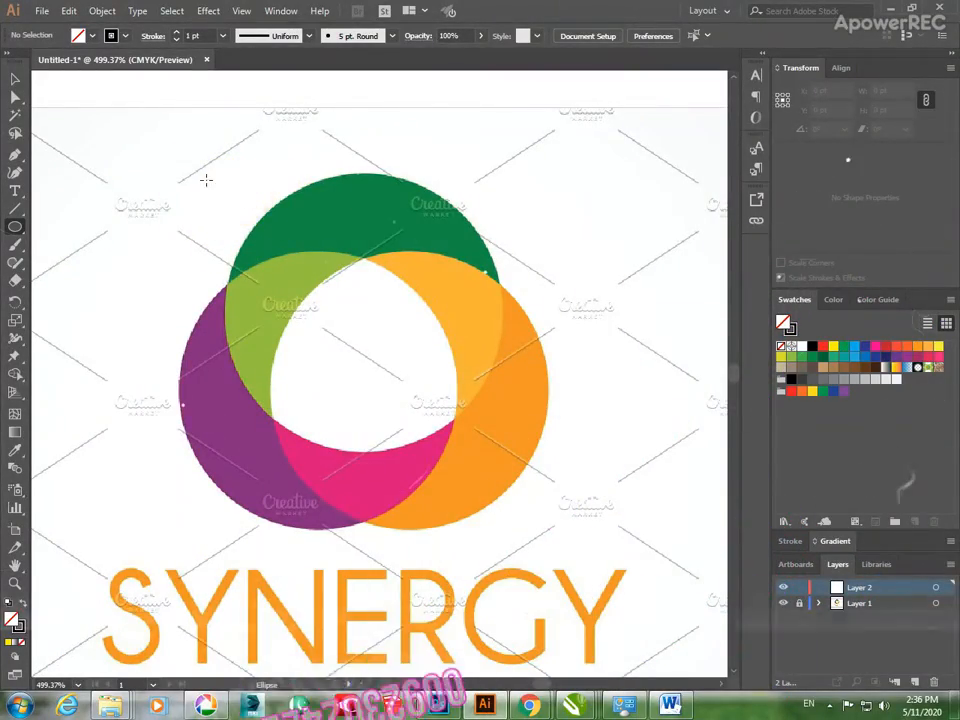
{"action": "left_click_drag", "start_coordinate": [207, 177], "coordinate": [500, 452]}
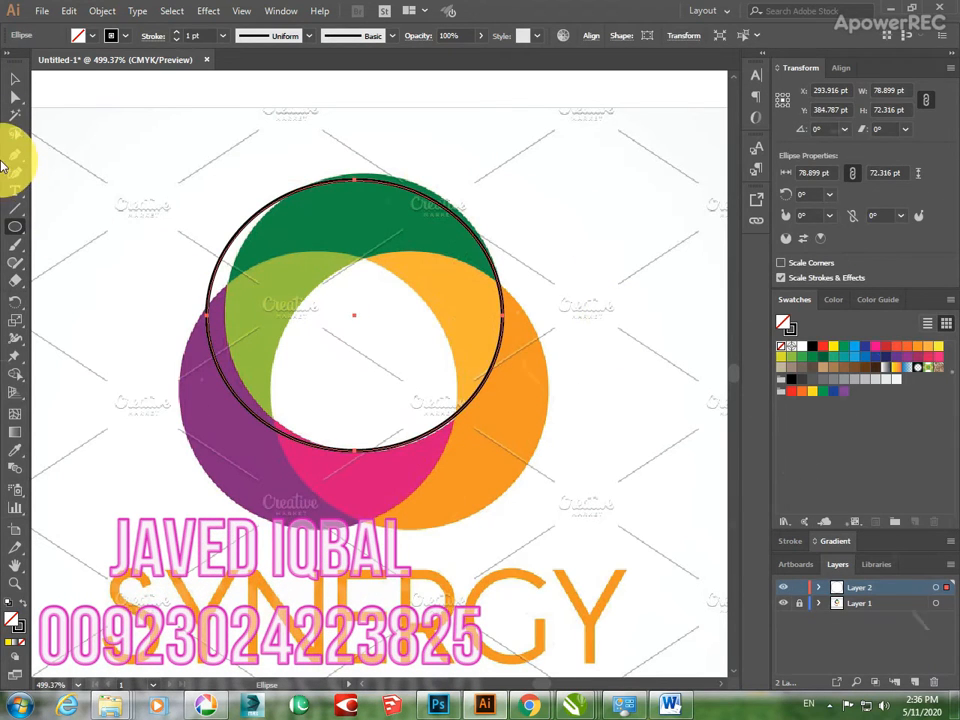
{"action": "left_click", "coordinate": [15, 172]}
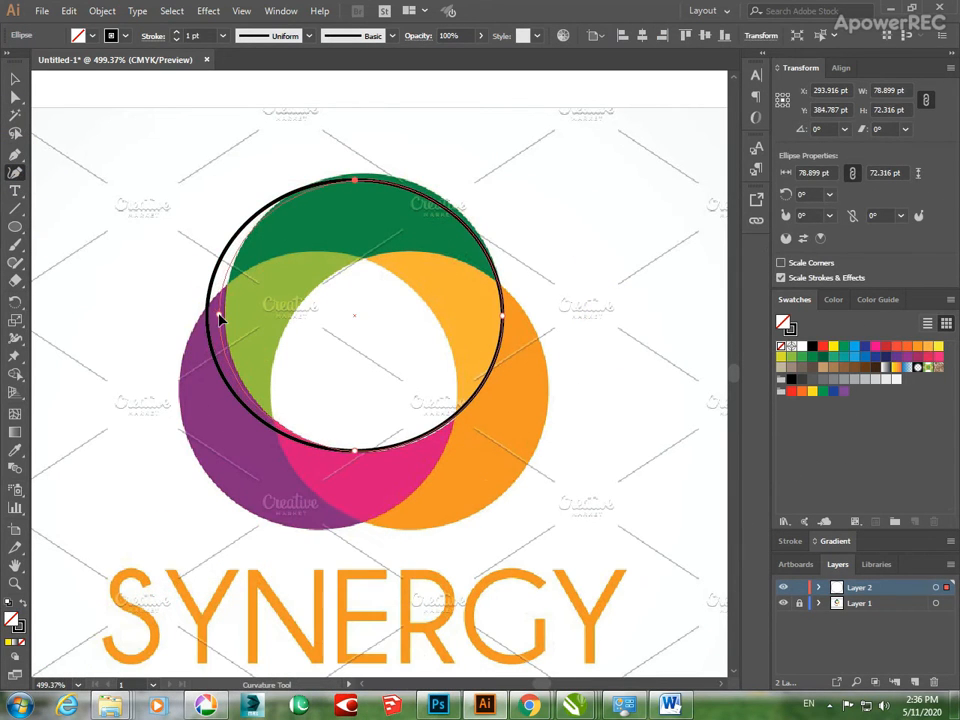
{"action": "left_click_drag", "start_coordinate": [229, 320], "coordinate": [225, 316]}
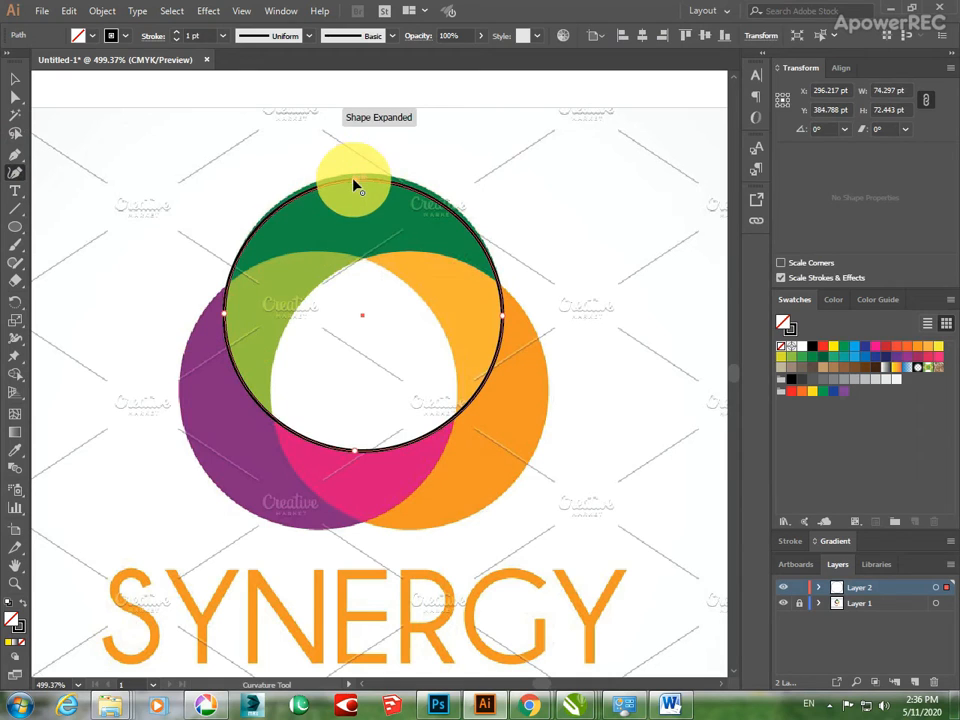
{"action": "left_click", "coordinate": [358, 182]}
{"action": "left_click_drag", "start_coordinate": [358, 182], "coordinate": [358, 173]}
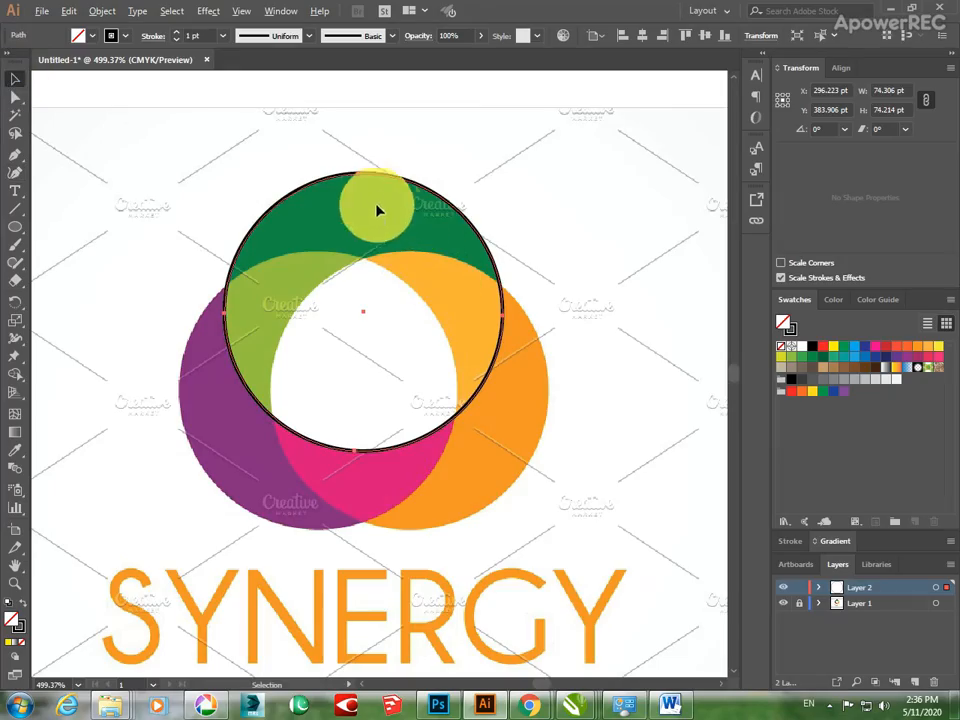
Duplicate the circle outline and place the copy about 4 pt to the right and 16 pt below the original.
{"action": "left_click", "coordinate": [316, 178]}
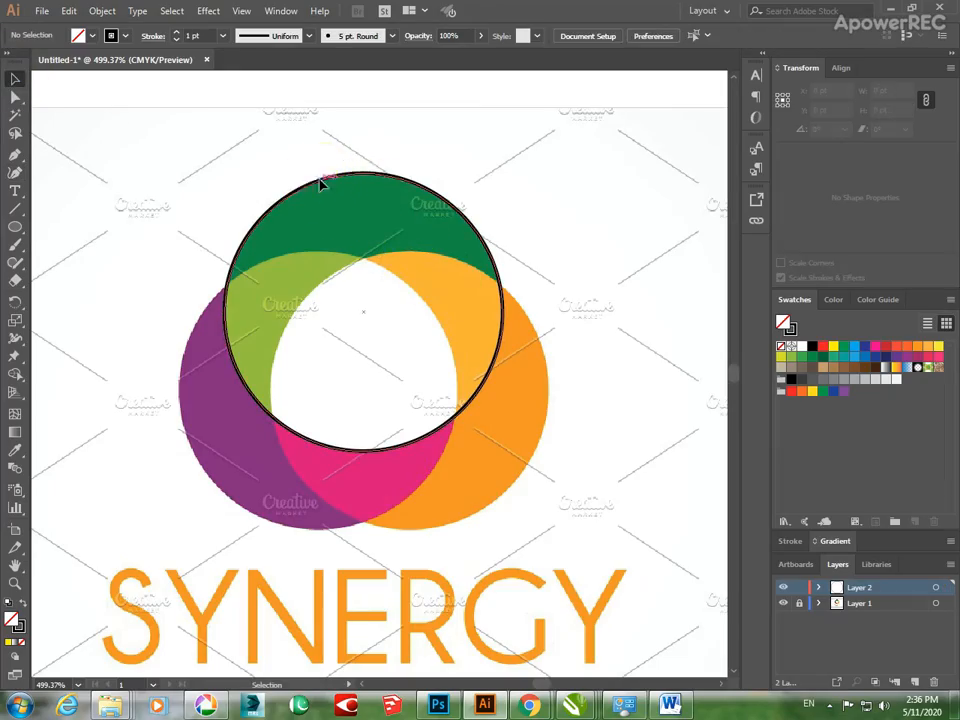
{"action": "left_click", "coordinate": [360, 199]}
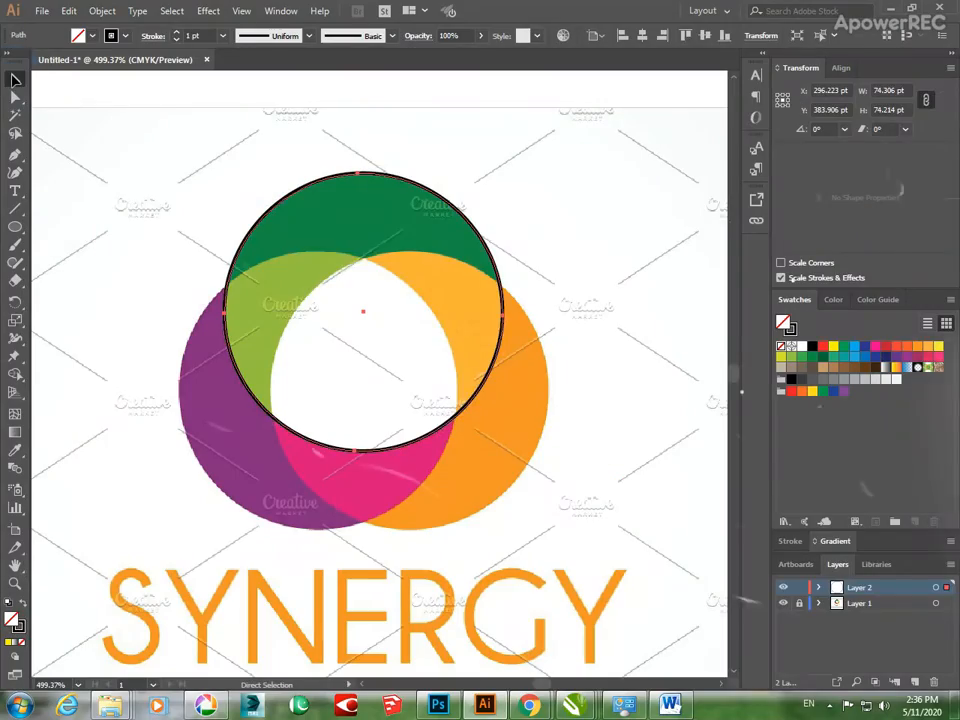
{"action": "left_click", "coordinate": [340, 250]}
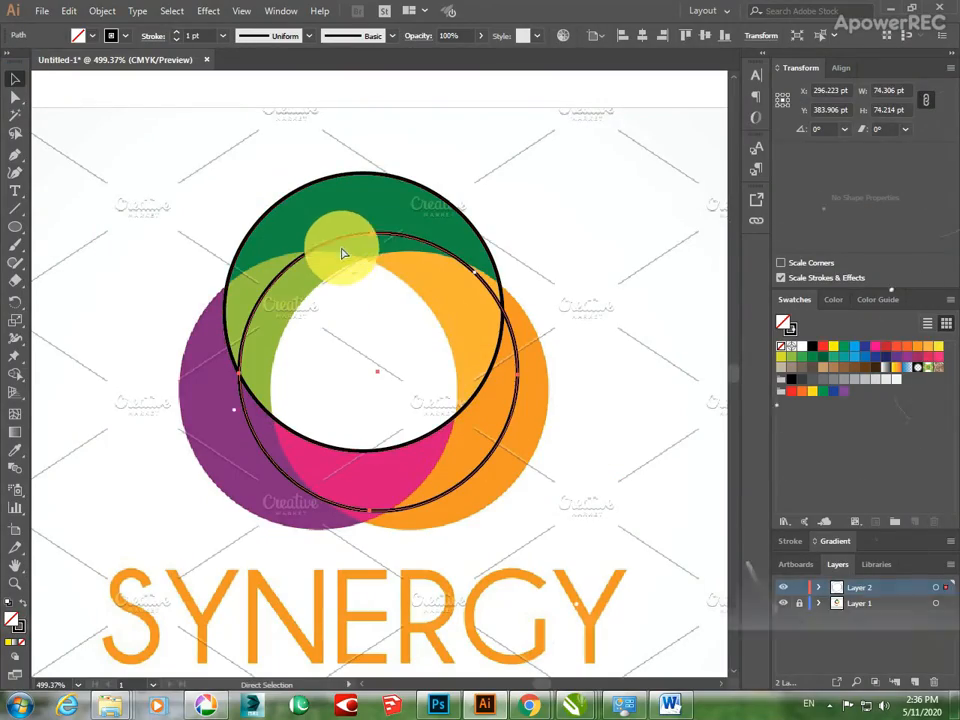
{"action": "left_click", "coordinate": [399, 302]}
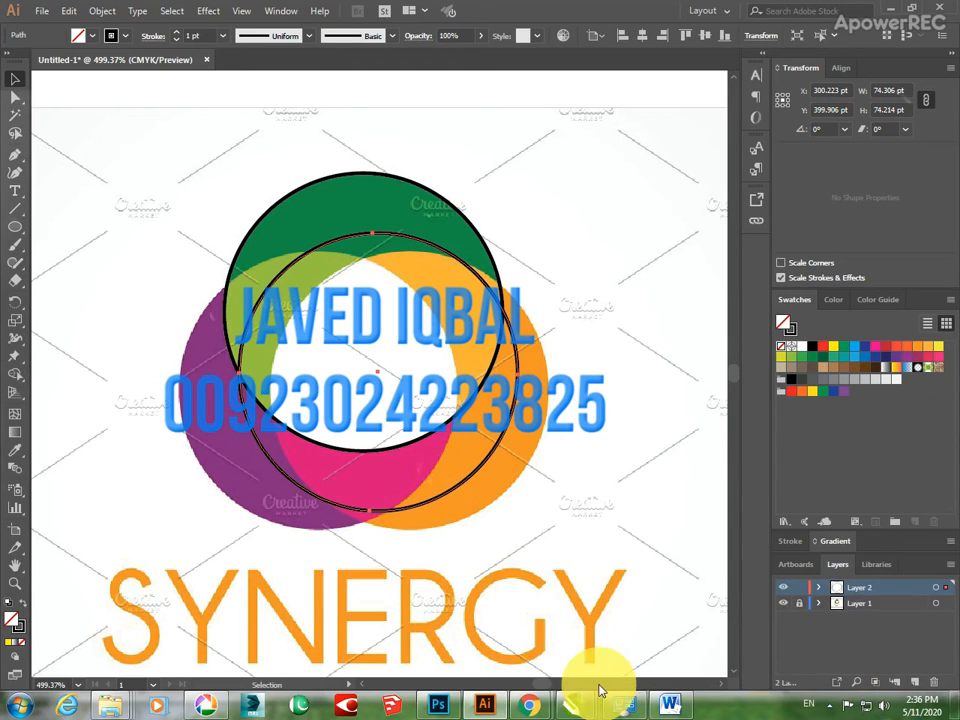
{"action": "mouse_move", "coordinate": [529, 700]}
{"action": "mouse_move", "coordinate": [578, 620]}
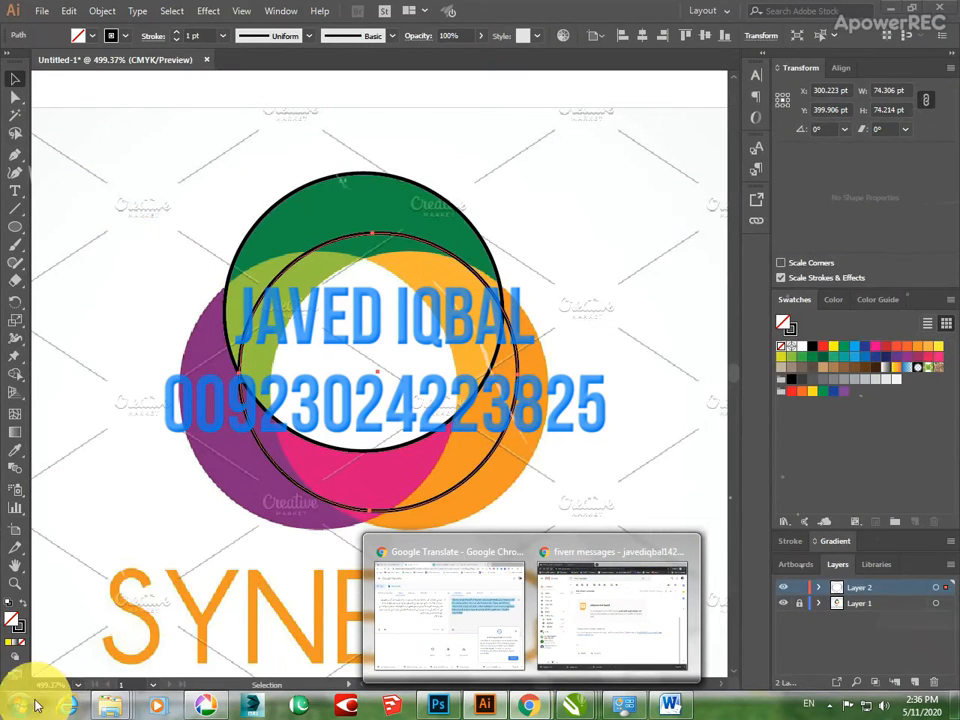
{"action": "left_click", "coordinate": [35, 706]}
{"action": "left_click", "coordinate": [242, 491]}
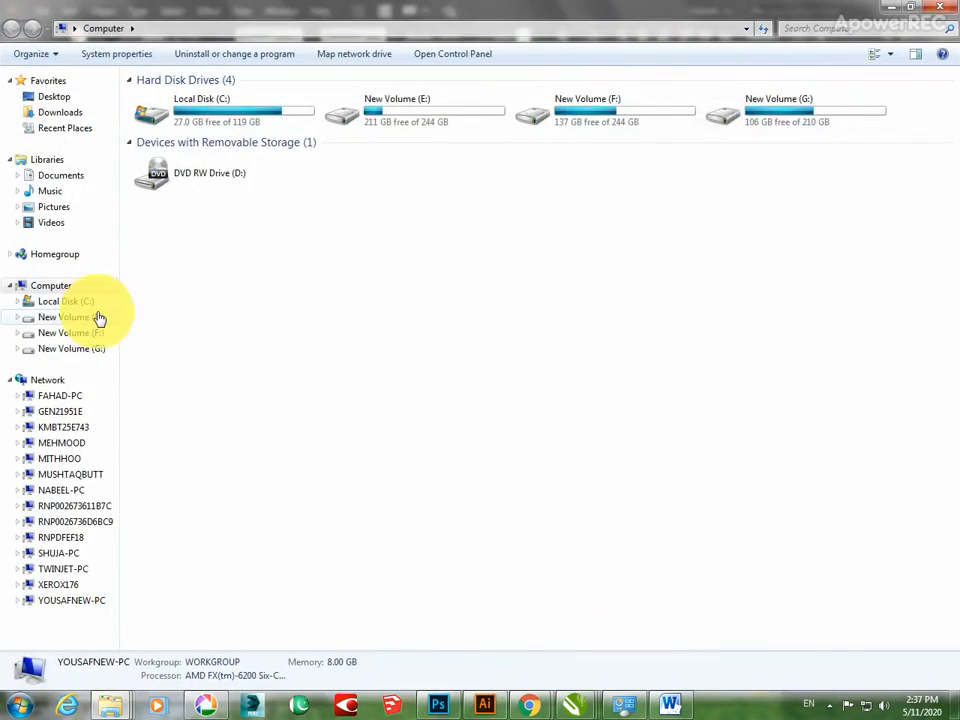
{"action": "left_click", "coordinate": [96, 318]}
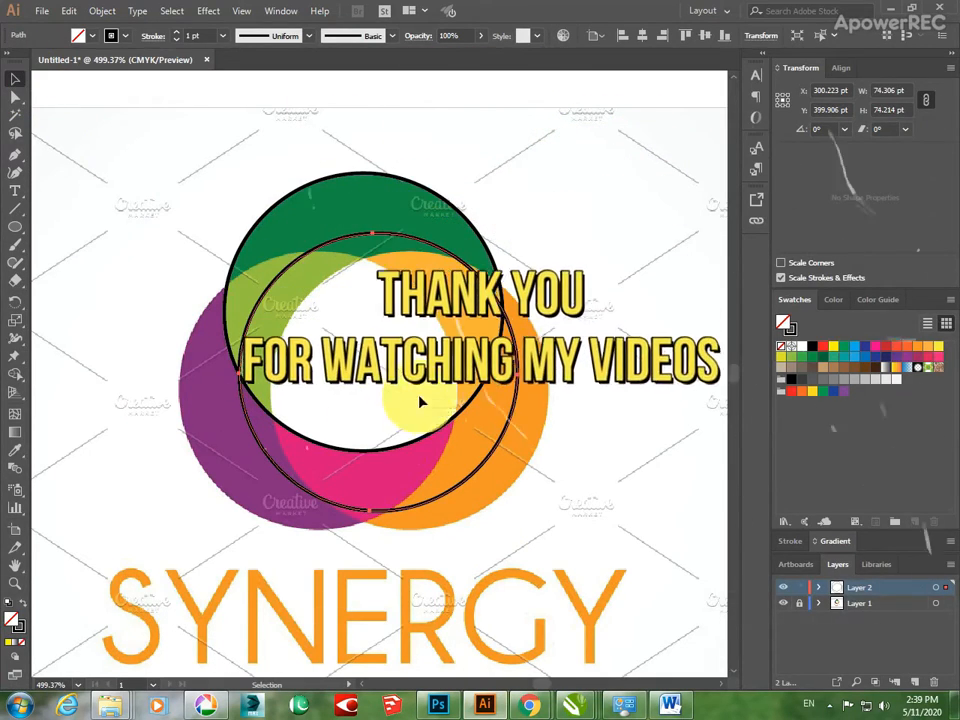
Duplicate the lower circle outline and fit the copy over the logo's purple circle.
{"action": "key", "text": "a"}
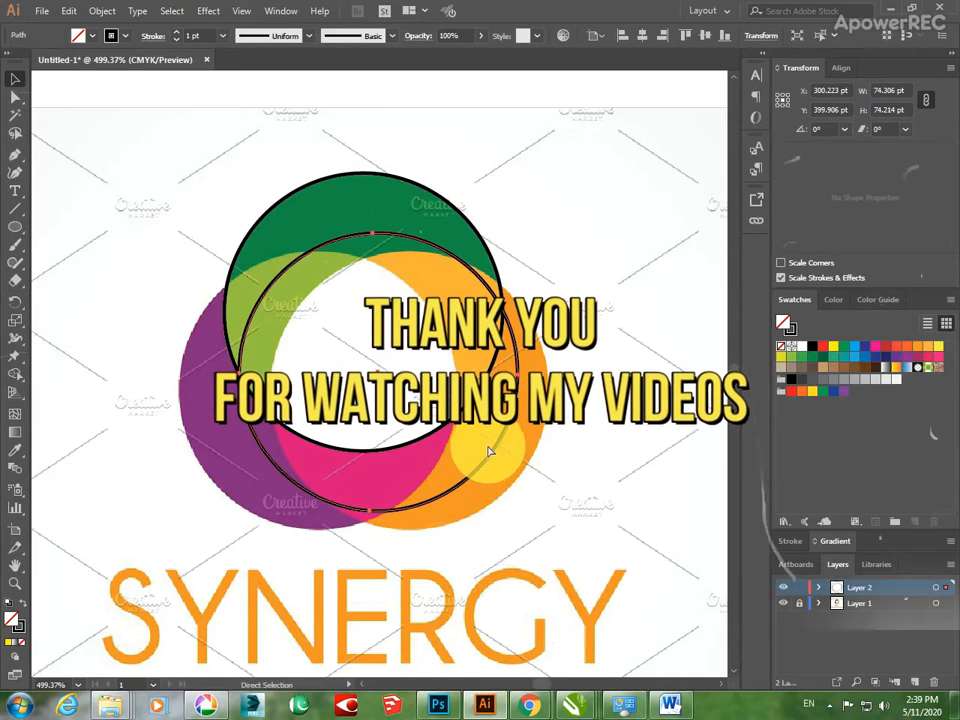
{"action": "left_click", "coordinate": [15, 80]}
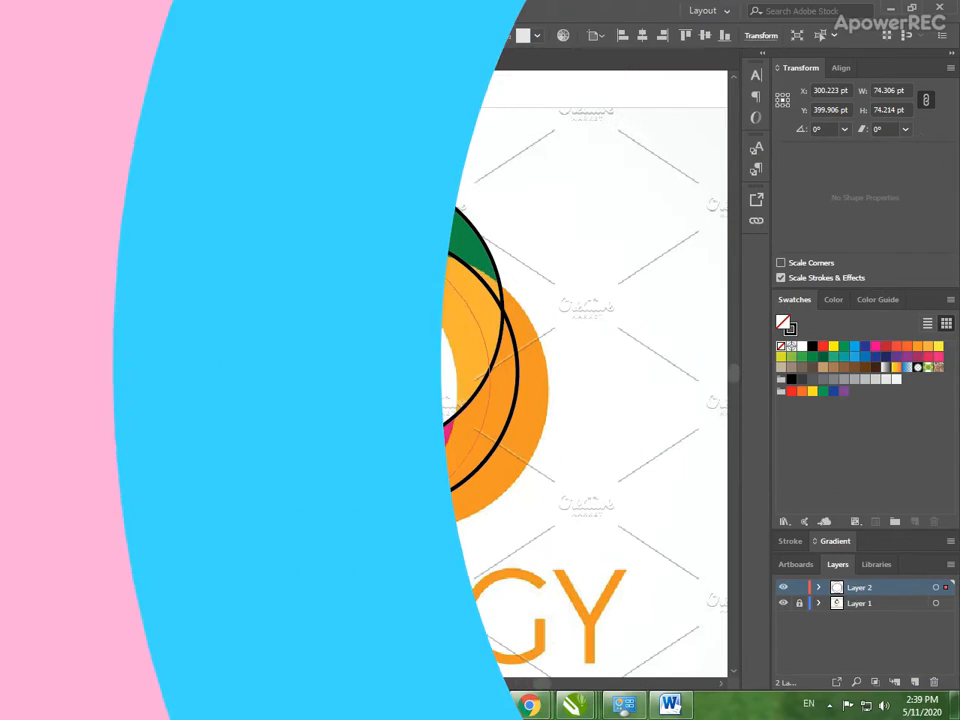
{"action": "left_click_drag", "start_coordinate": [294, 269], "coordinate": [233, 288]}
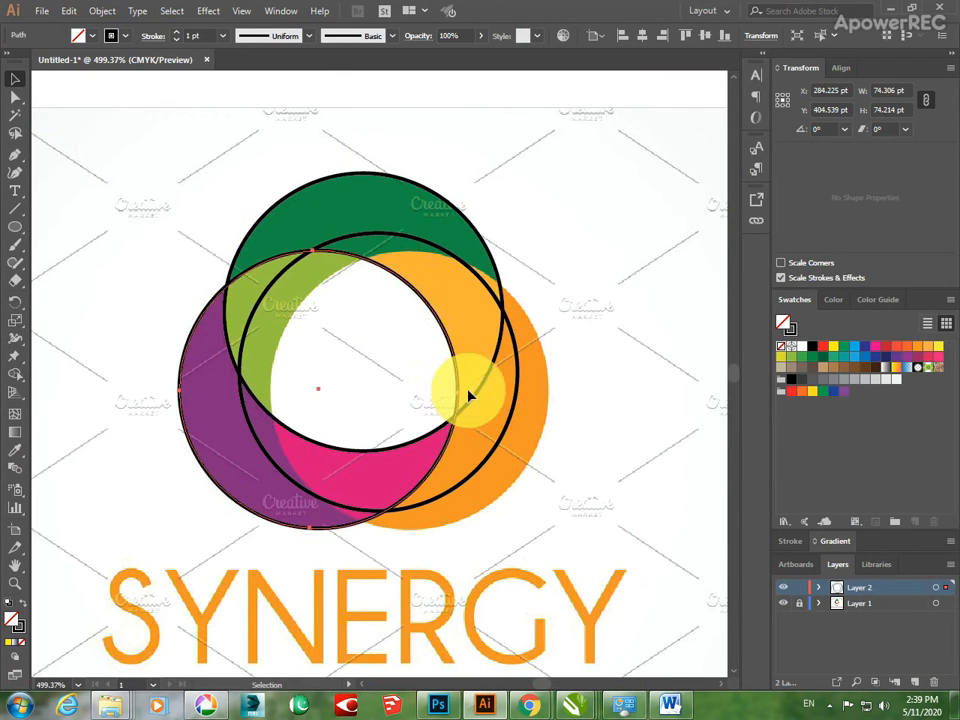
Duplicate the middle circle outline onto the logo's orange circle, then delete the spare middle outline.
{"action": "left_click", "coordinate": [341, 241]}
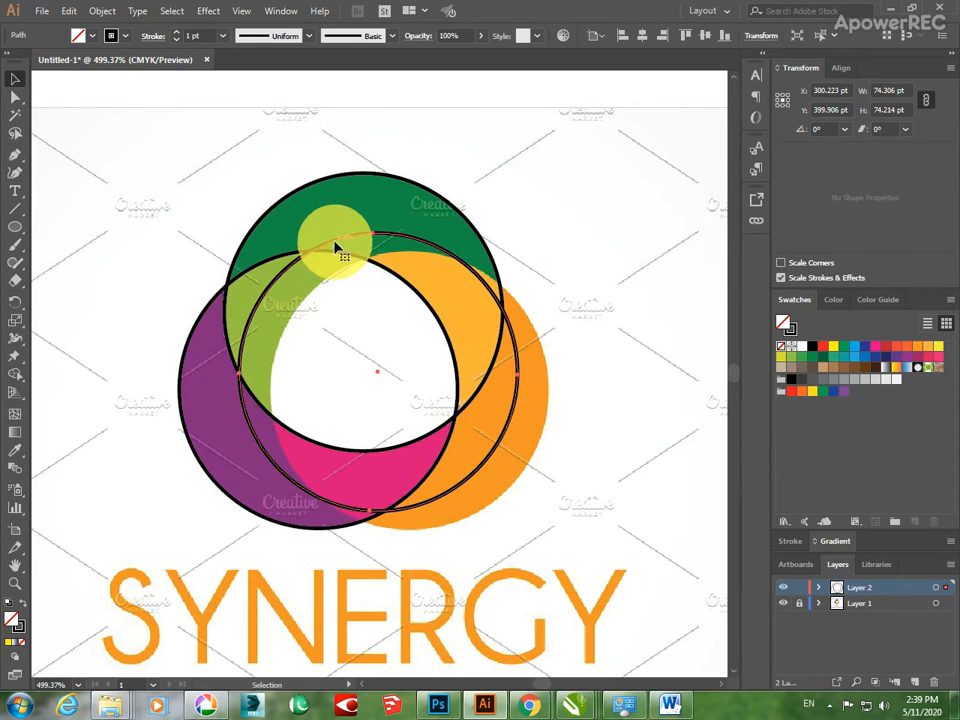
{"action": "left_click_drag", "start_coordinate": [320, 240], "coordinate": [363, 266]}
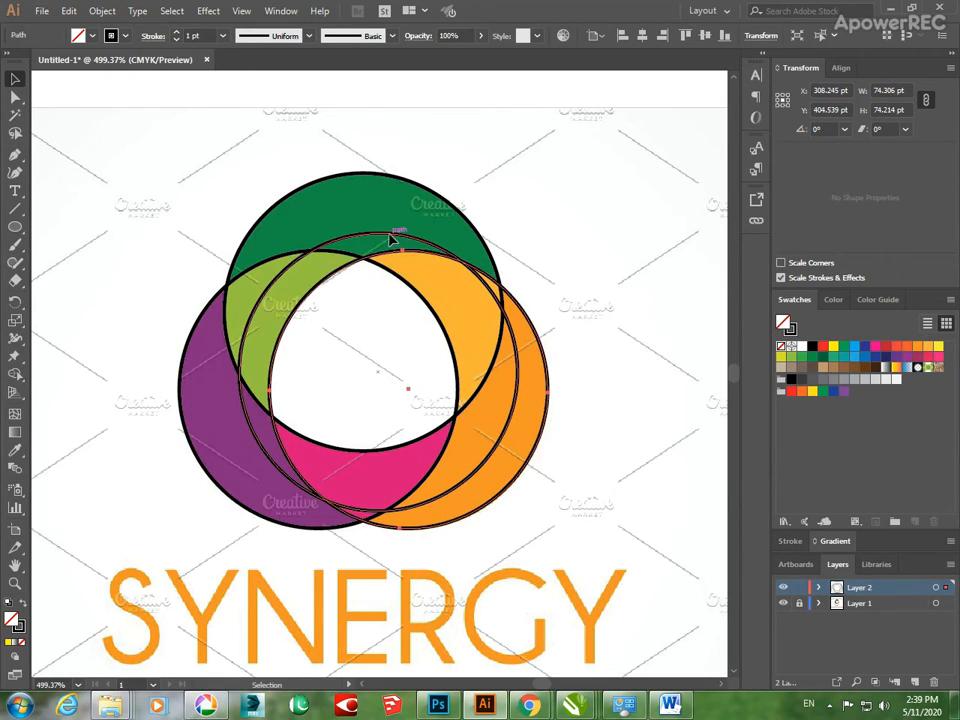
{"action": "key", "text": "Delete"}
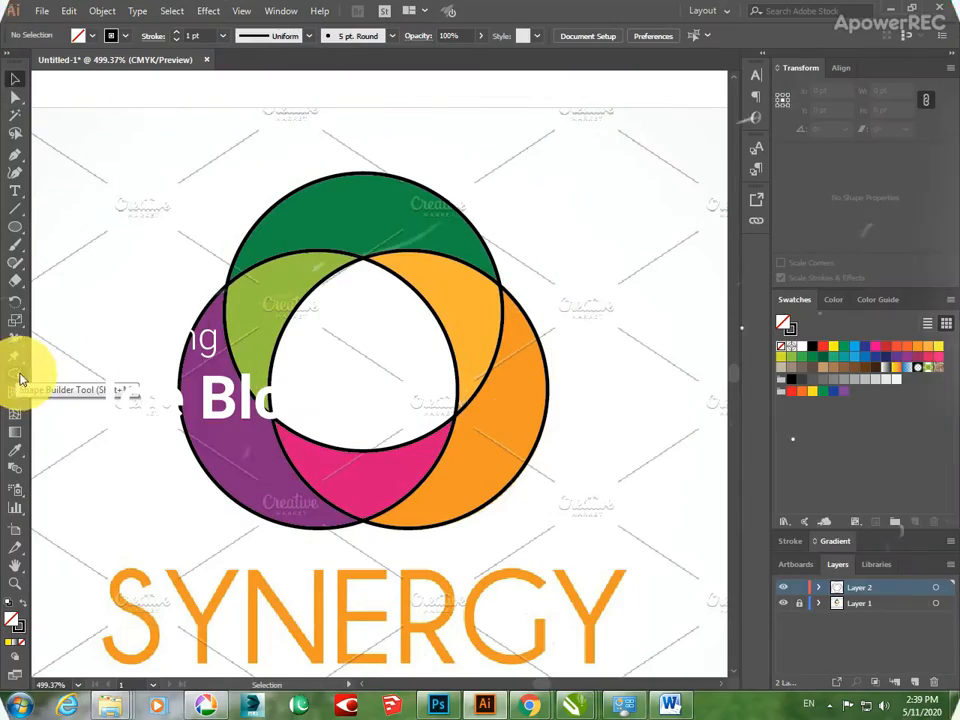
Select the purple circle's outline and try to separate its overlap regions with the Shape Builder tool.
{"action": "left_click", "coordinate": [20, 376]}
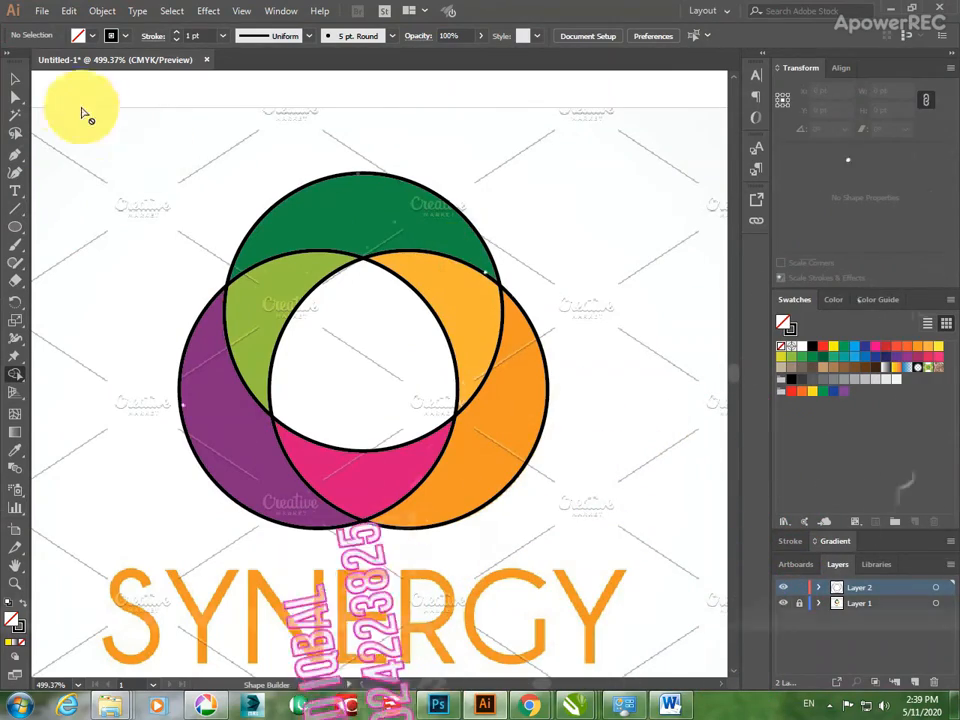
{"action": "left_click", "coordinate": [15, 80]}
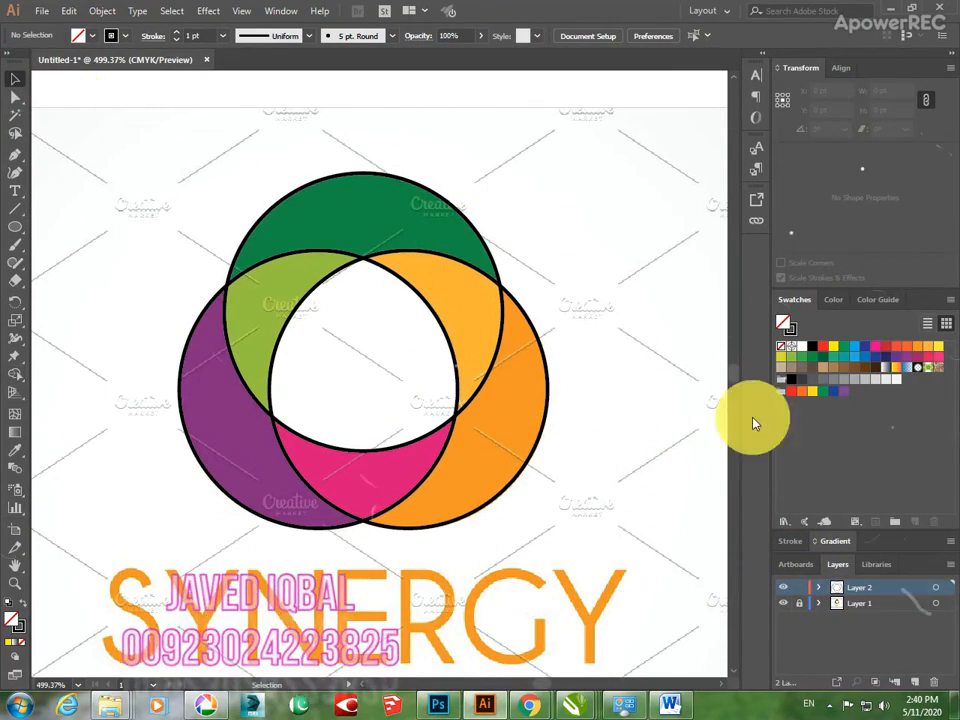
{"action": "left_click", "coordinate": [439, 322]}
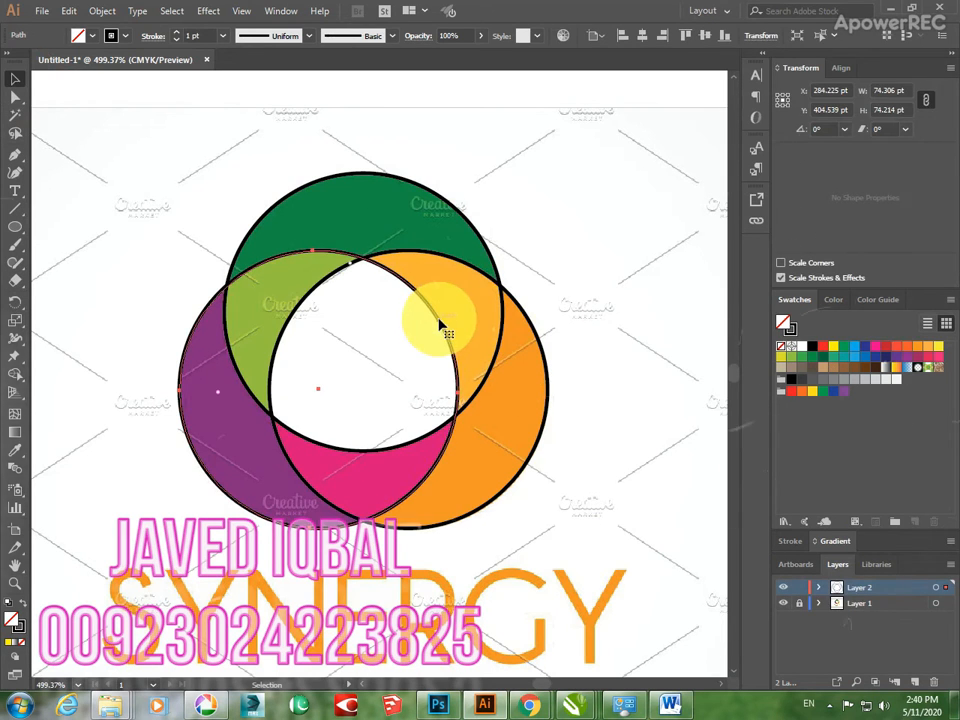
{"action": "left_click", "coordinate": [16, 375]}
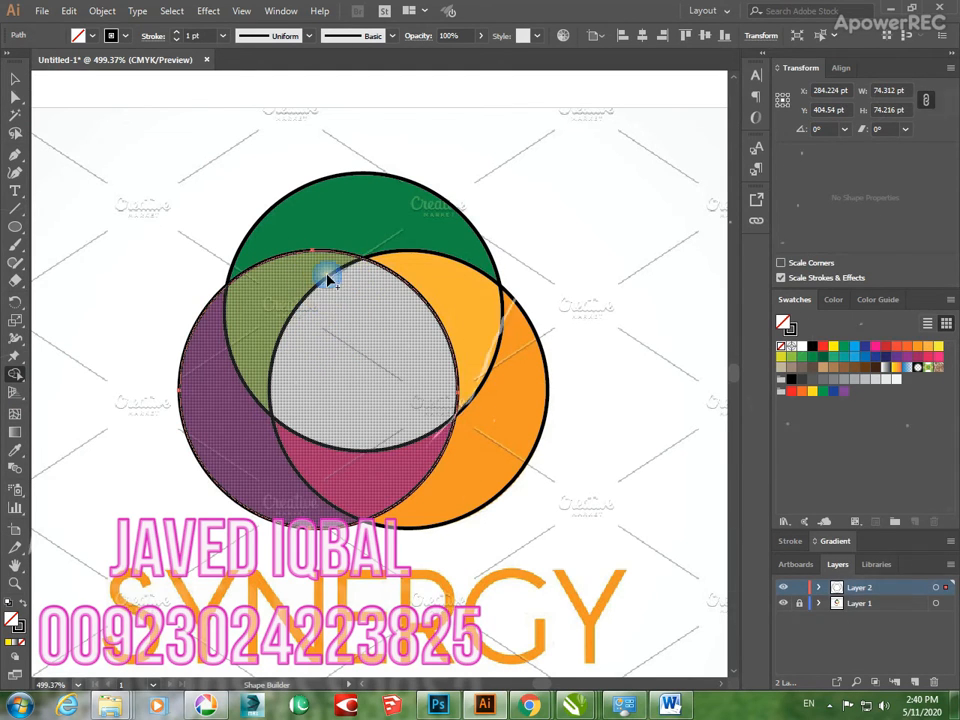
{"action": "left_click", "coordinate": [388, 276], "text": "alt"}
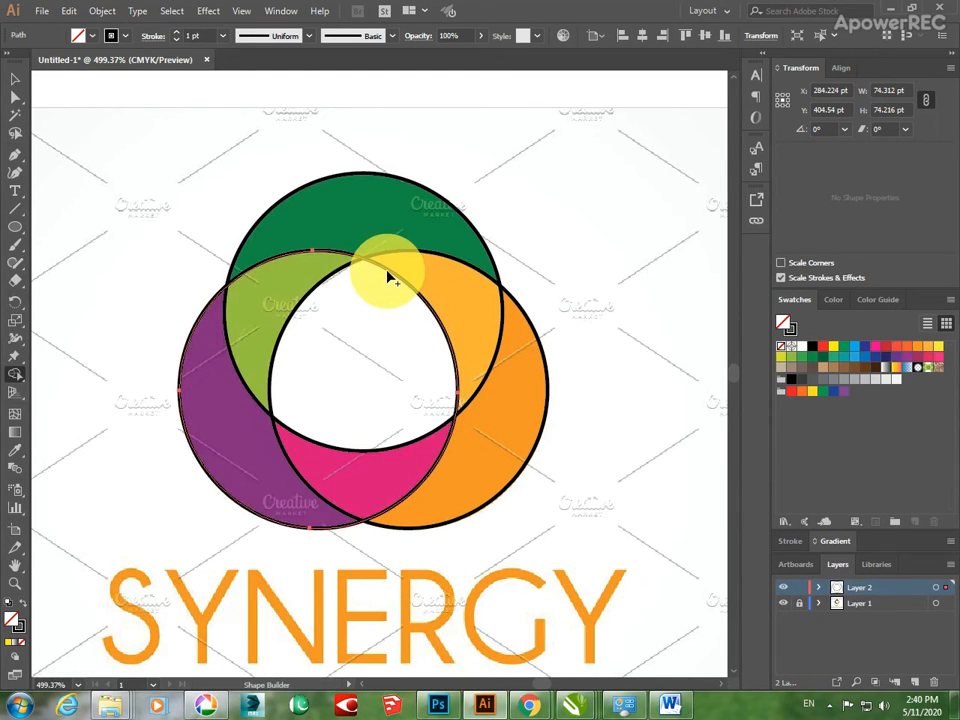
{"action": "left_click", "coordinate": [292, 314]}
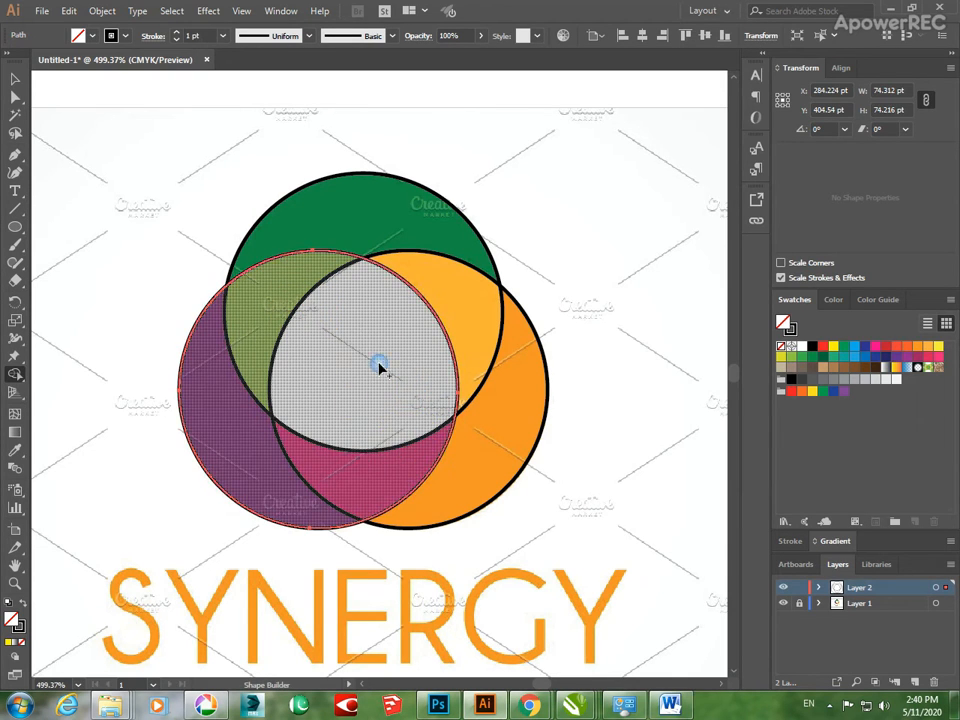
{"action": "left_click", "coordinate": [418, 315], "text": "alt"}
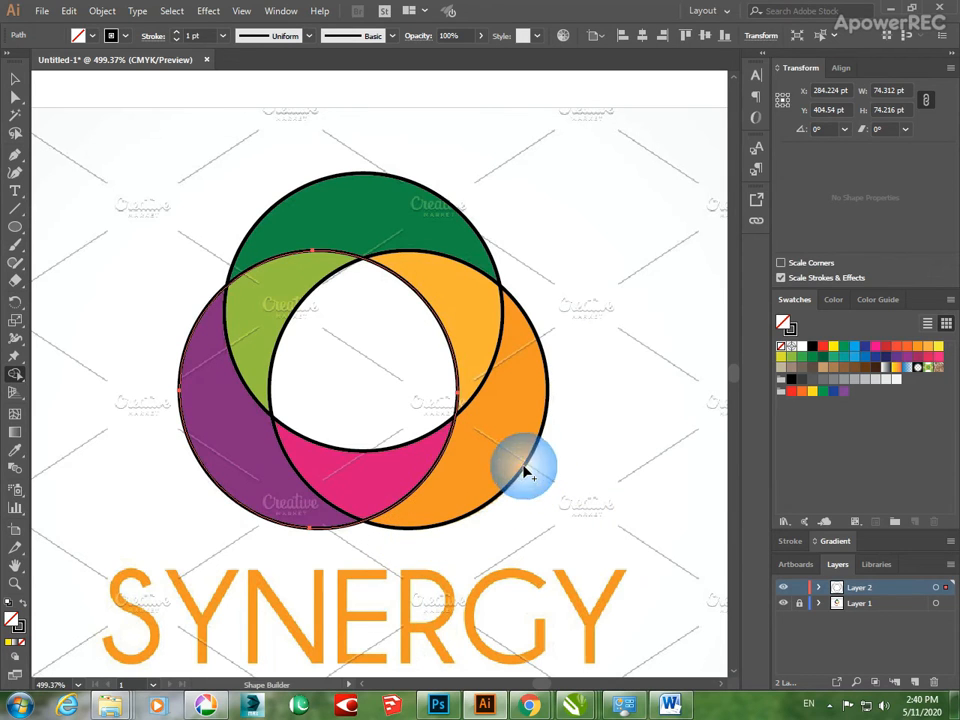
{"action": "left_click", "coordinate": [478, 432]}
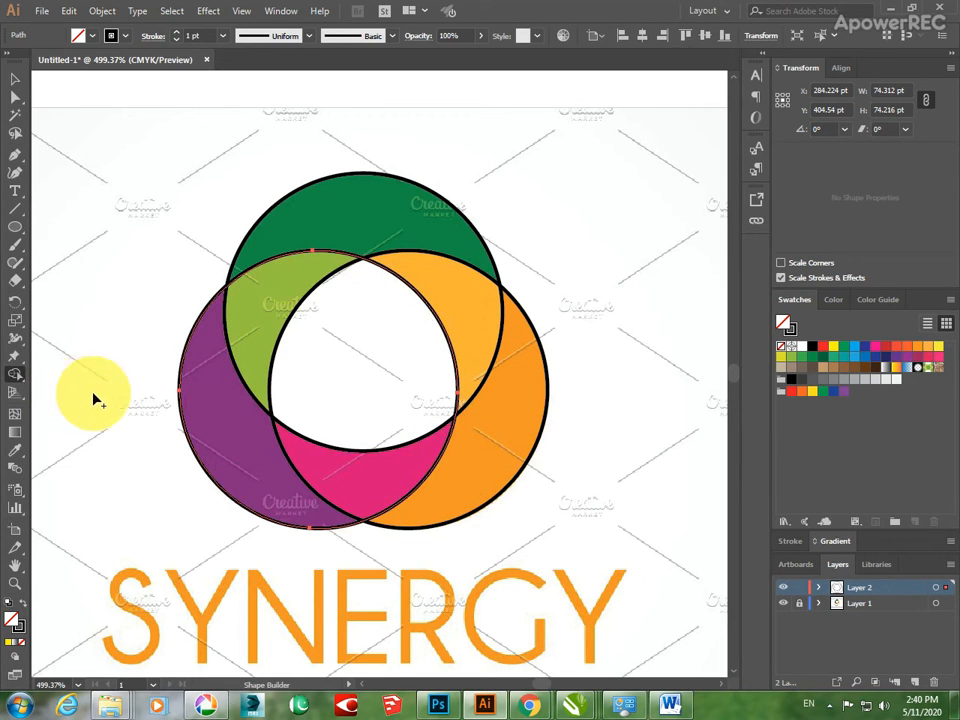
Try to fill the overlap areas with the Live Paint Bucket and dismiss its usage tip.
{"action": "left_click", "coordinate": [22, 382]}
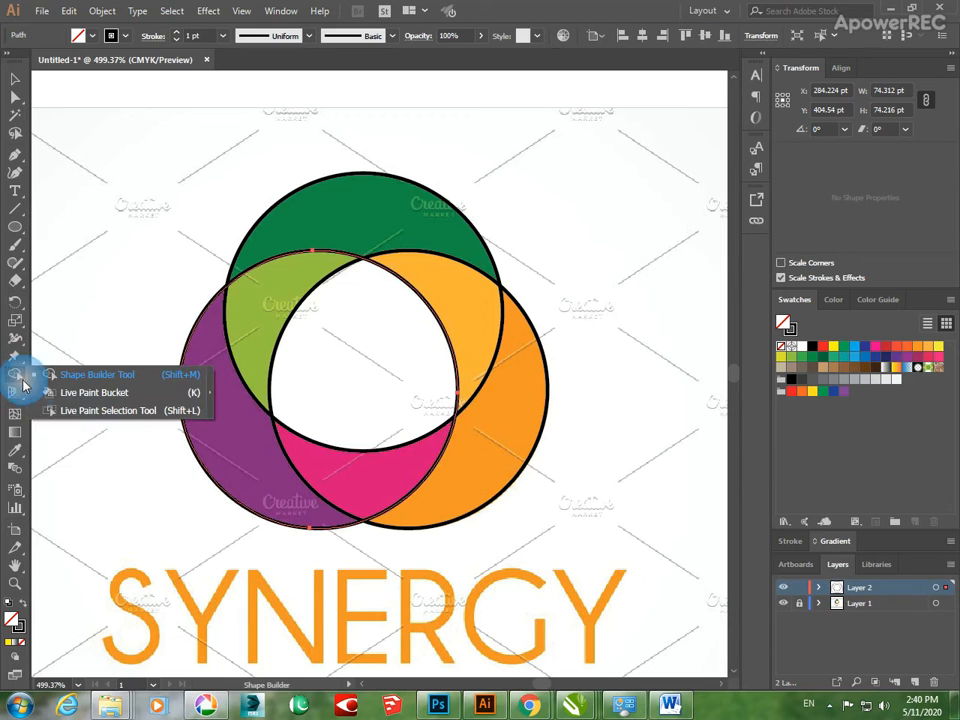
{"action": "left_click", "coordinate": [75, 393]}
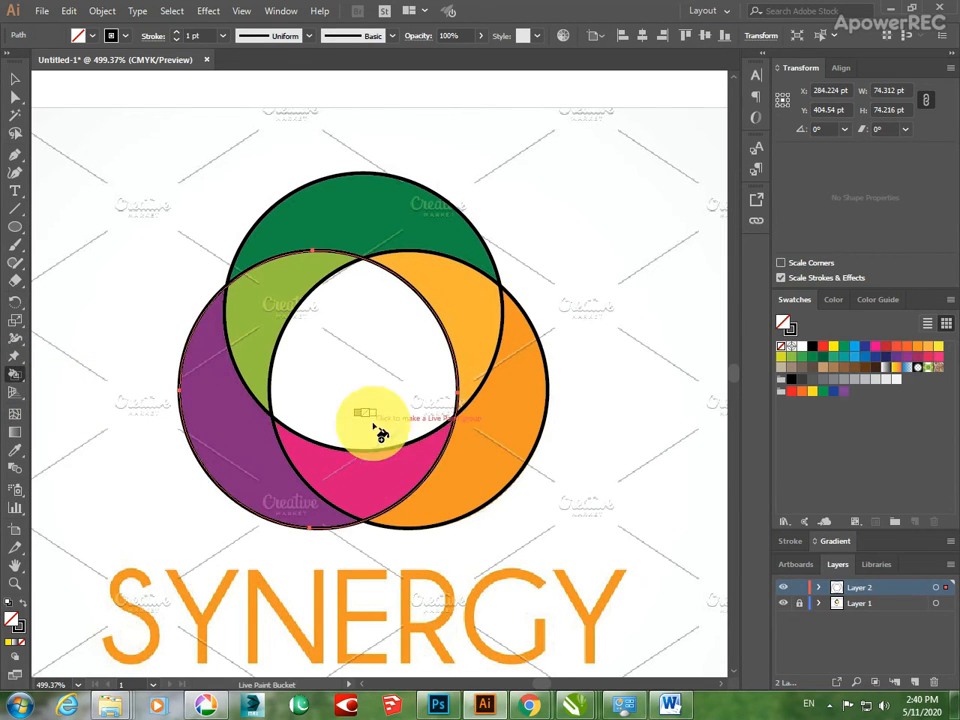
{"action": "left_click", "coordinate": [480, 457]}
{"action": "left_click", "coordinate": [625, 377]}
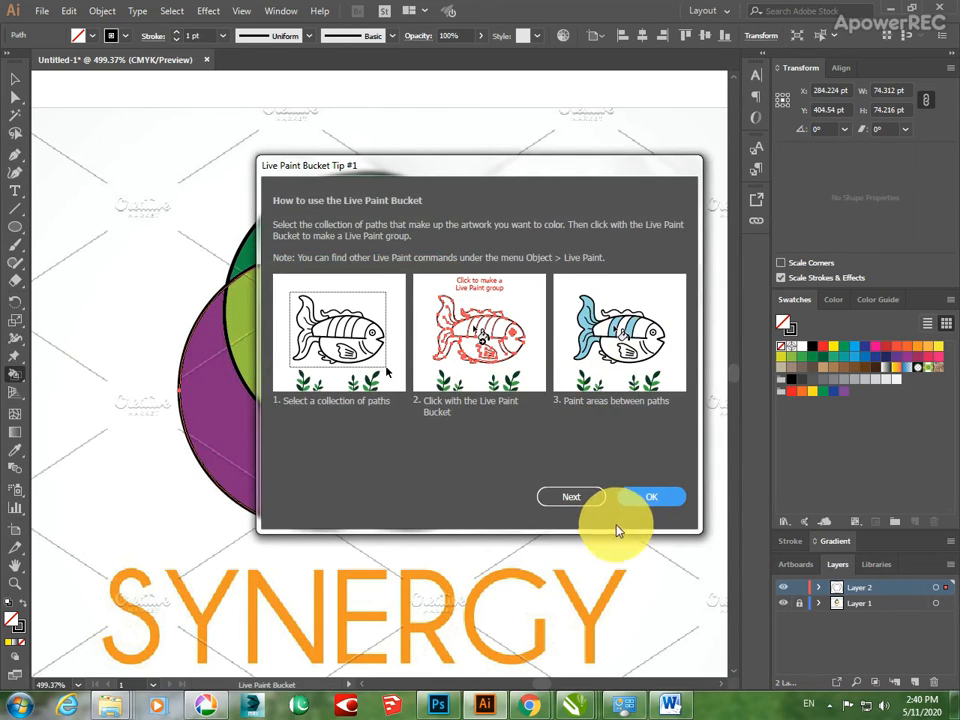
{"action": "left_click", "coordinate": [648, 497]}
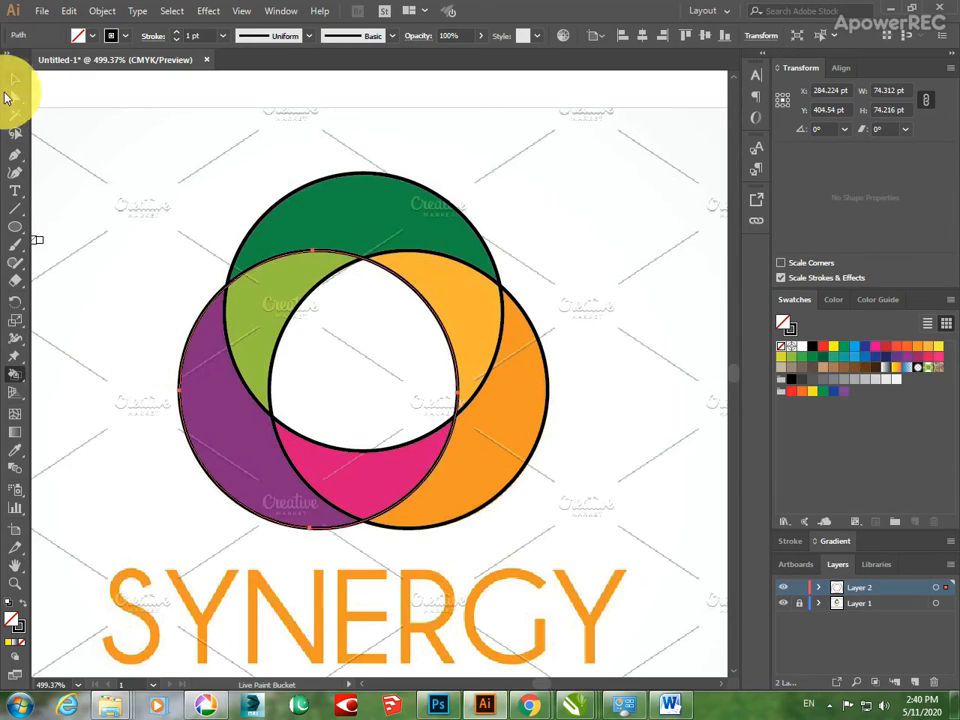
{"action": "left_click", "coordinate": [15, 78]}
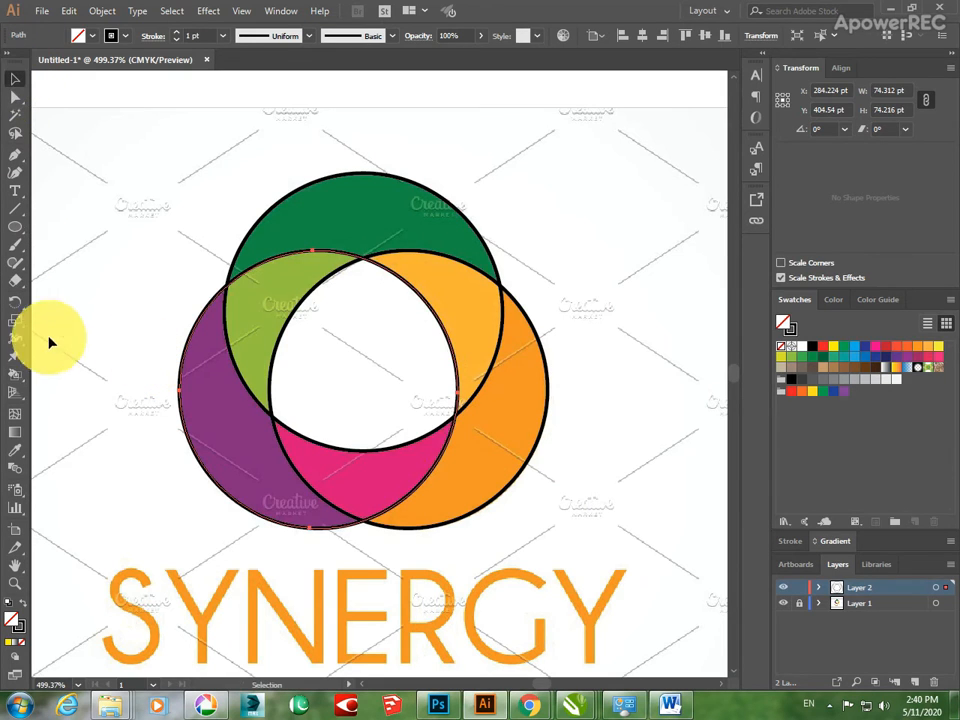
Try the Shape Builder tool again on the white centre and the surrounding green, purple and orange regions.
{"action": "left_click", "coordinate": [25, 386]}
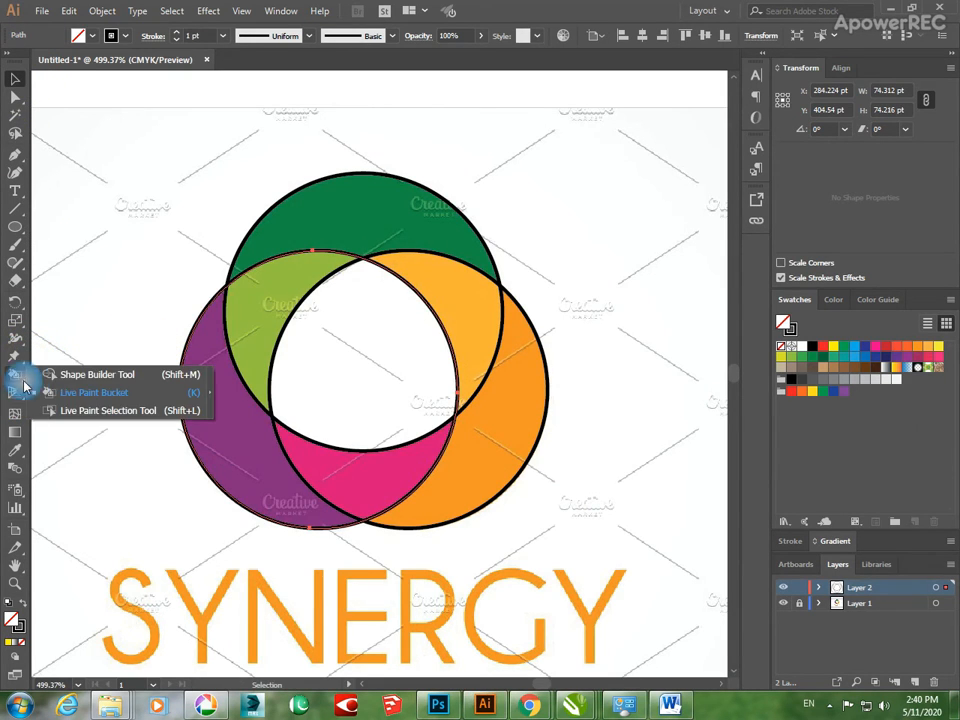
{"action": "left_click", "coordinate": [96, 376]}
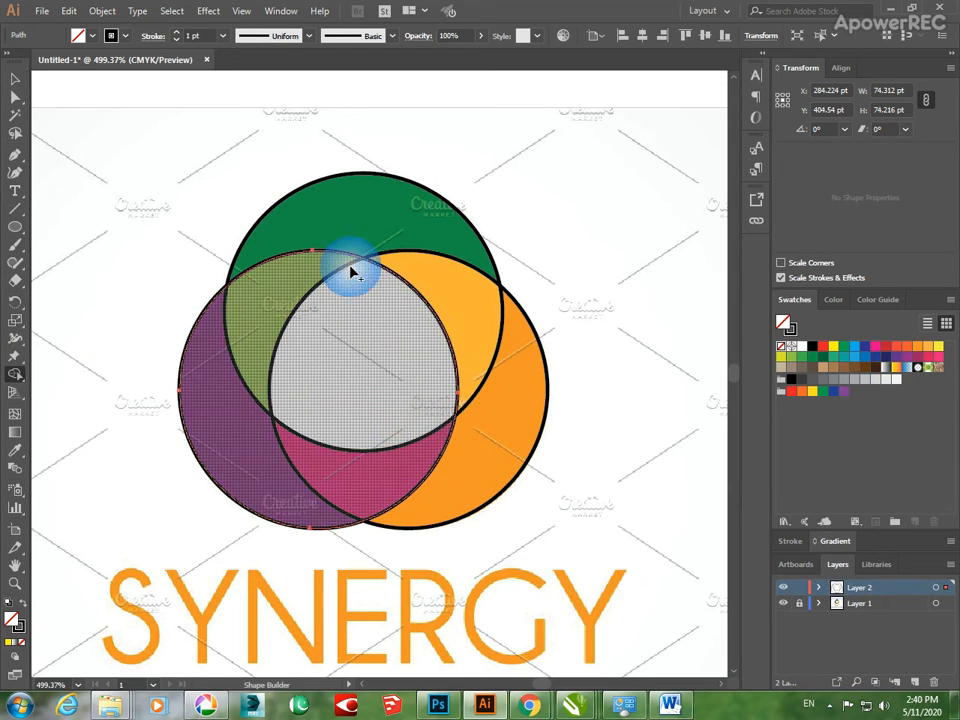
{"action": "left_click_drag", "start_coordinate": [376, 300], "coordinate": [419, 398]}
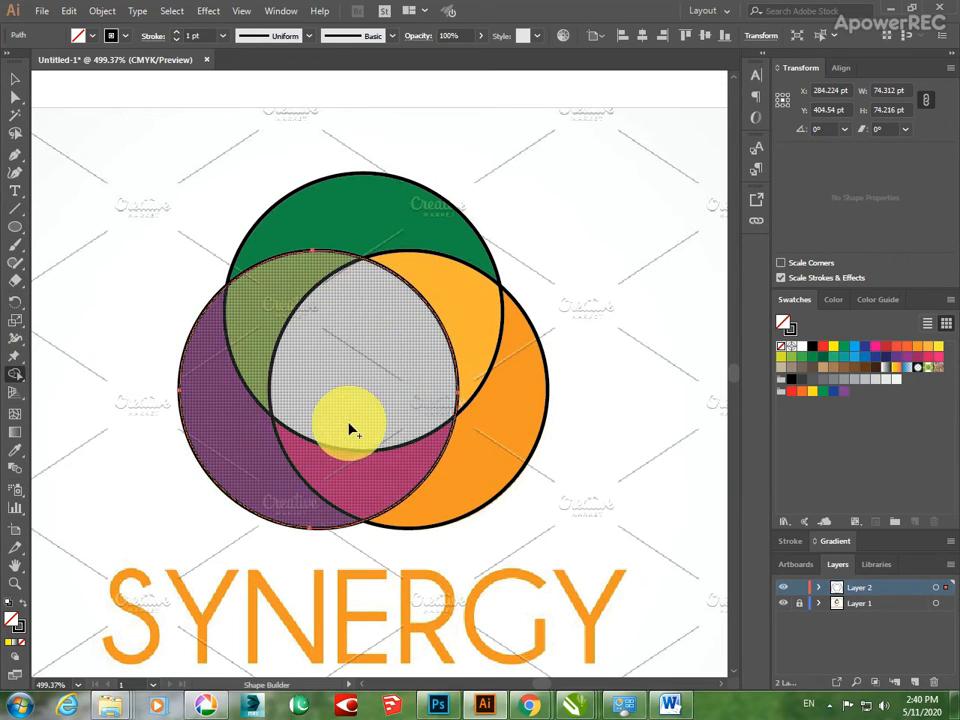
{"action": "left_click_drag", "start_coordinate": [349, 424], "coordinate": [359, 348]}
{"action": "left_click_drag", "start_coordinate": [486, 468], "coordinate": [516, 375]}
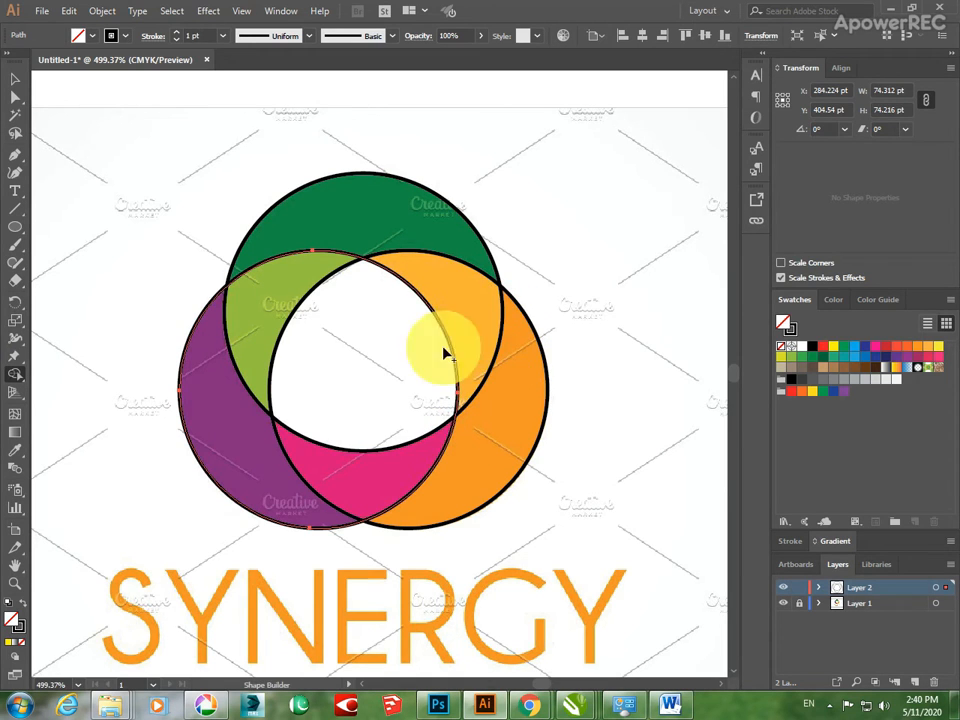
{"action": "left_click", "coordinate": [265, 300]}
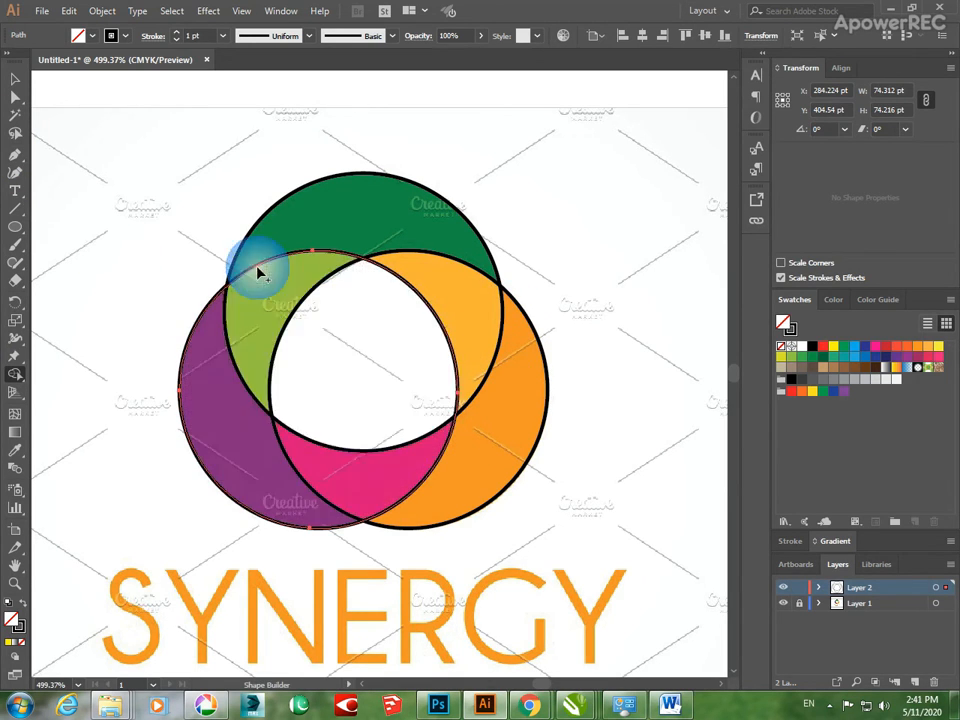
{"action": "mouse_move", "coordinate": [250, 338]}
{"action": "left_mouse_down"}
{"action": "mouse_move", "coordinate": [224, 391]}
{"action": "mouse_move", "coordinate": [232, 422]}
{"action": "left_mouse_up"}
{"action": "left_click", "coordinate": [487, 465]}
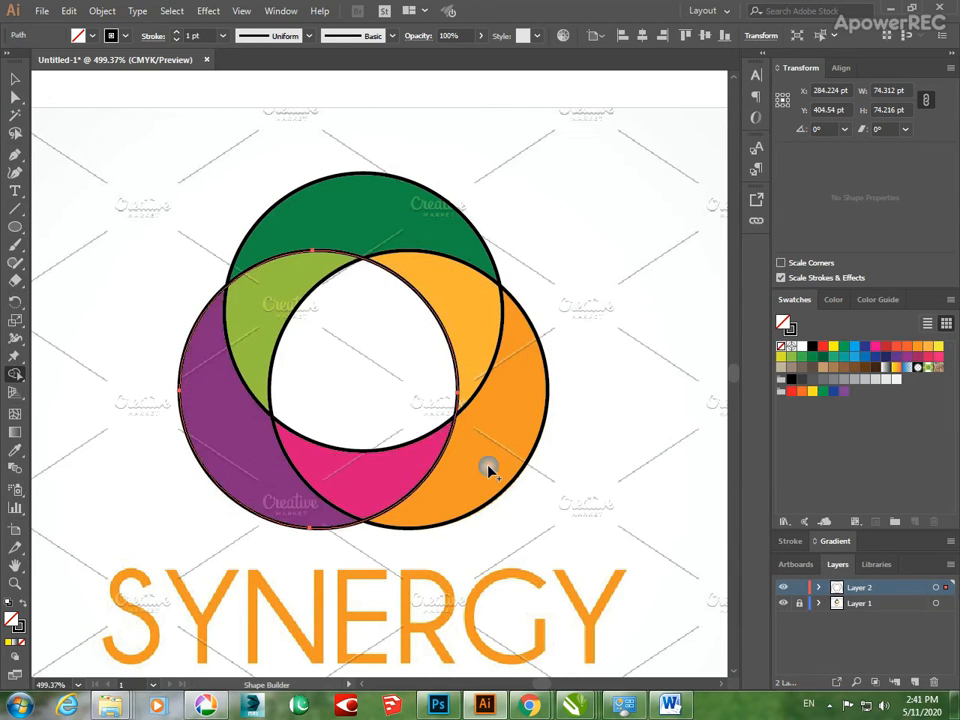
{"action": "left_click", "coordinate": [368, 332]}
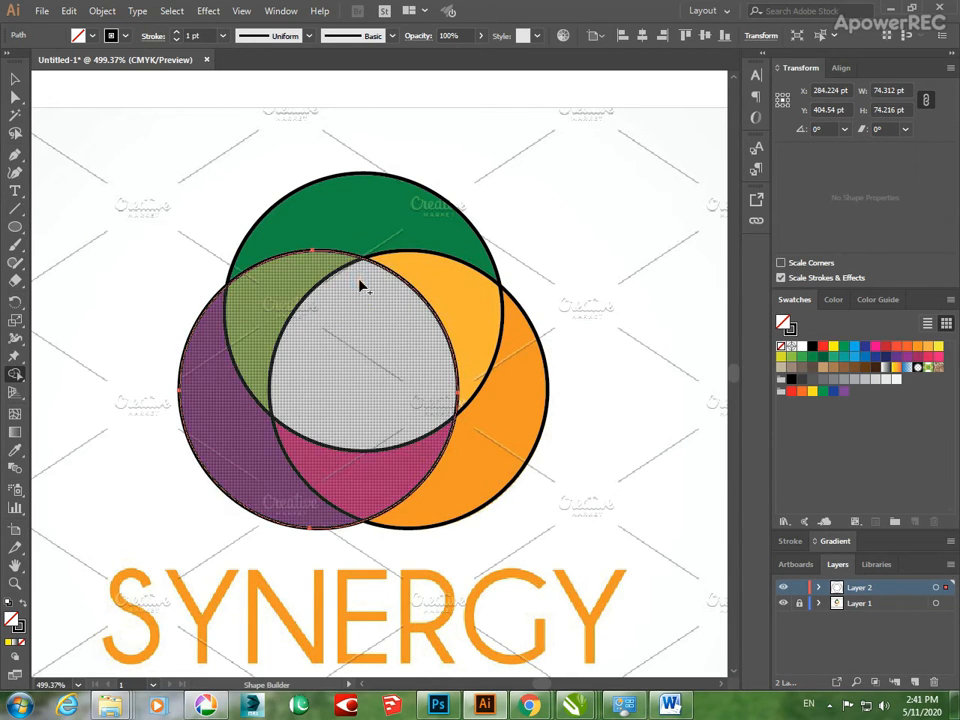
{"action": "left_click", "coordinate": [358, 284]}
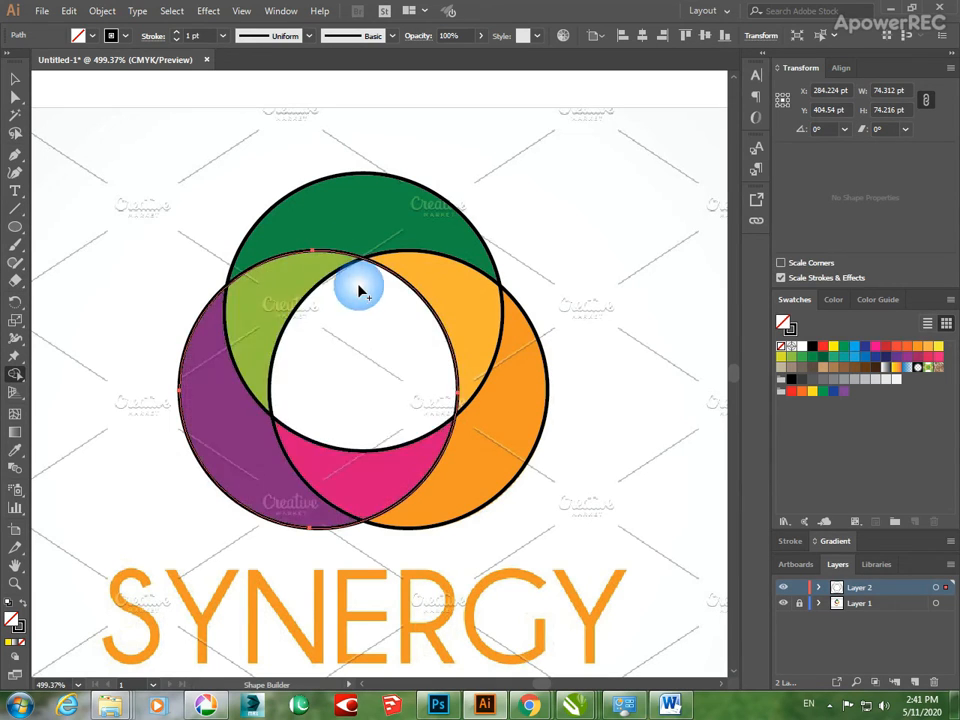
{"action": "left_click", "coordinate": [389, 381]}
Try to pick the edges of the central overlap area with the Live Paint Selection tool.
{"action": "left_click_drag", "start_coordinate": [24, 384], "coordinate": [106, 417]}
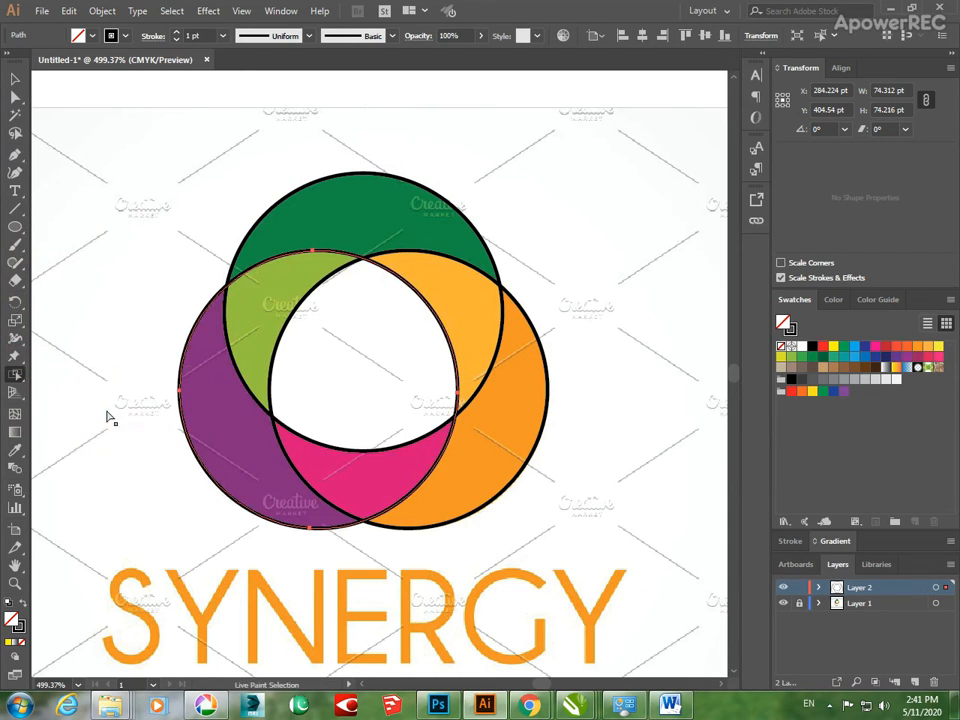
{"action": "left_click", "coordinate": [303, 305]}
{"action": "left_click", "coordinate": [303, 306]}
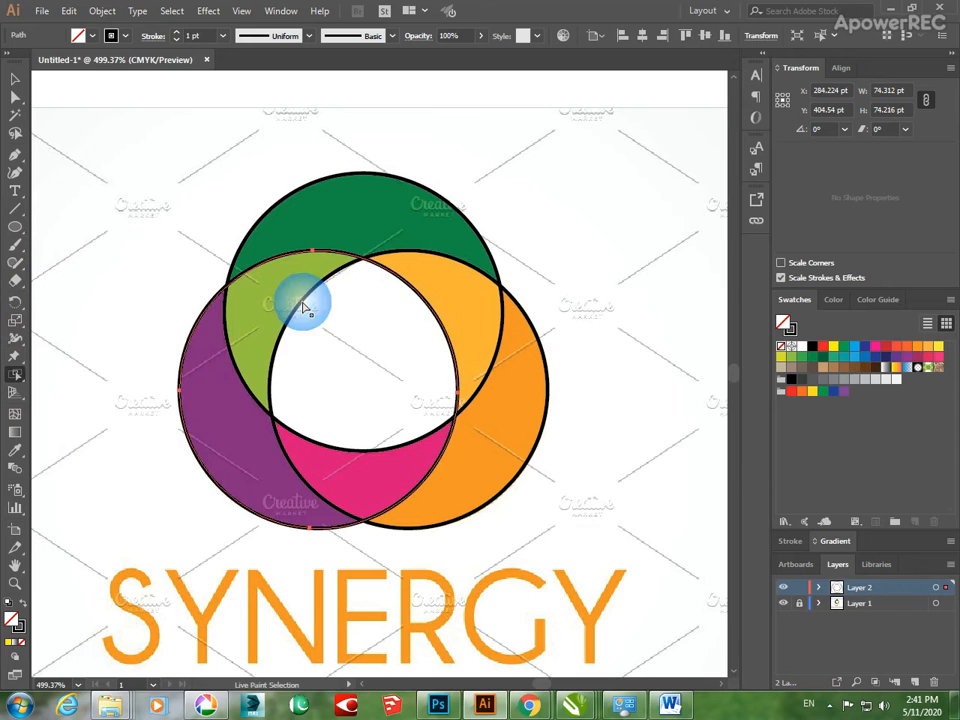
{"action": "left_click", "coordinate": [390, 274]}
{"action": "left_click_drag", "start_coordinate": [405, 436], "coordinate": [357, 451]}
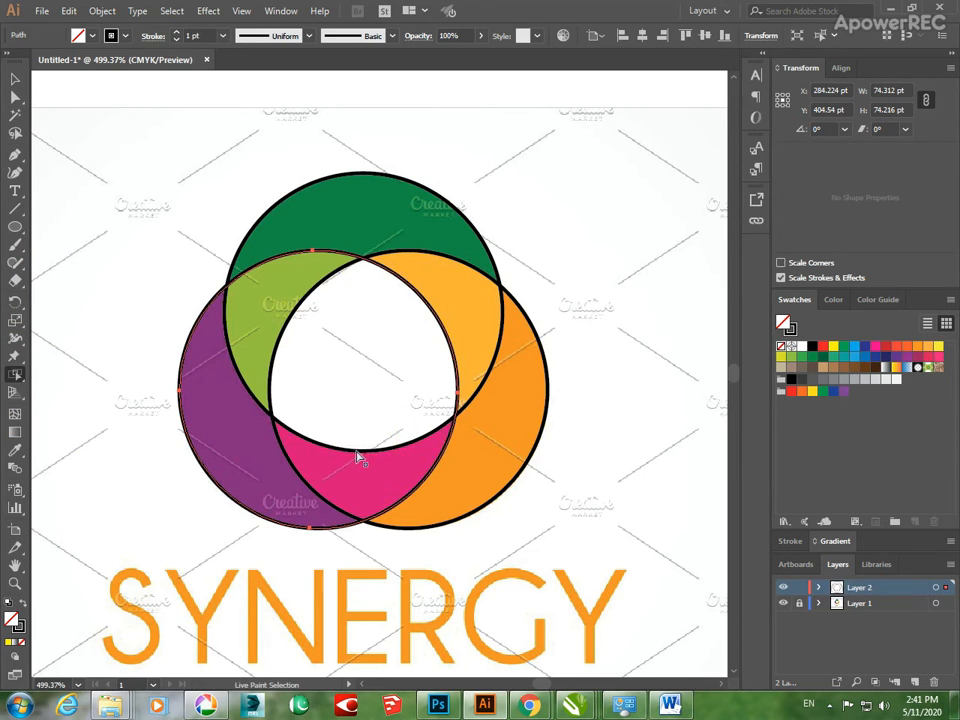
{"action": "left_click", "coordinate": [360, 361]}
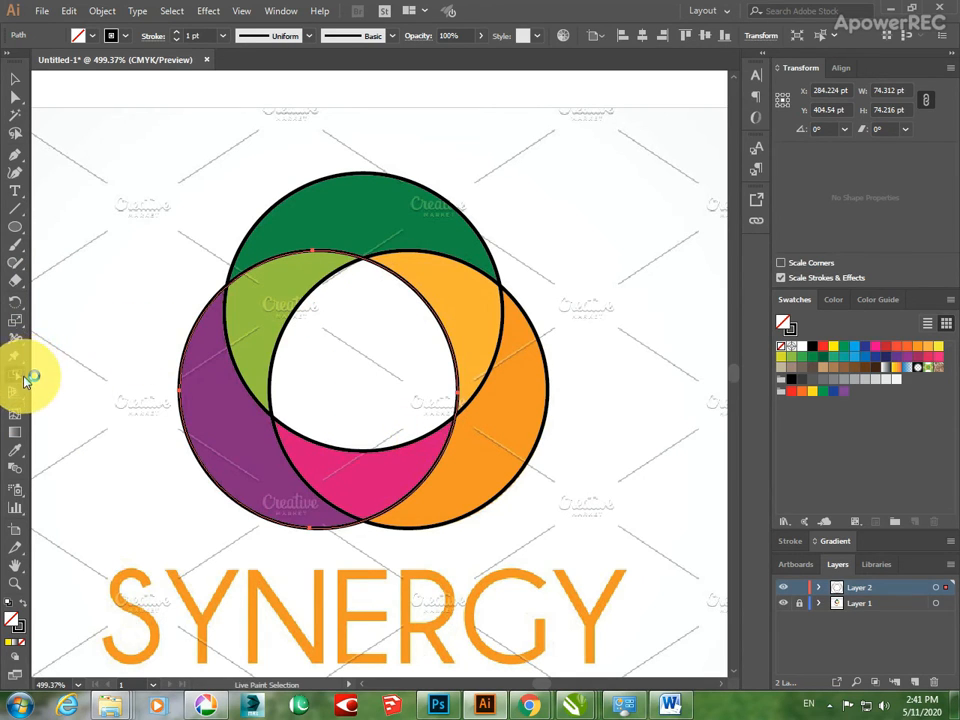
Try to build the white central area with the Shape Builder tool from the selected purple circle outline.
{"action": "left_click_drag", "start_coordinate": [24, 386], "coordinate": [107, 379]}
{"action": "left_click", "coordinate": [362, 319]}
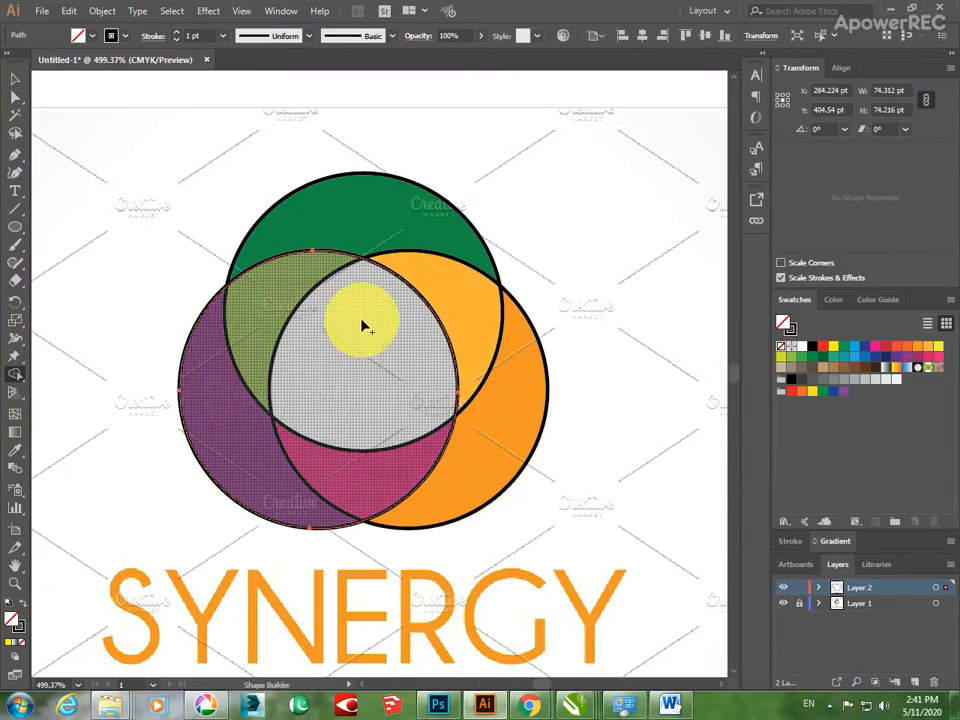
{"action": "left_click", "coordinate": [278, 349]}
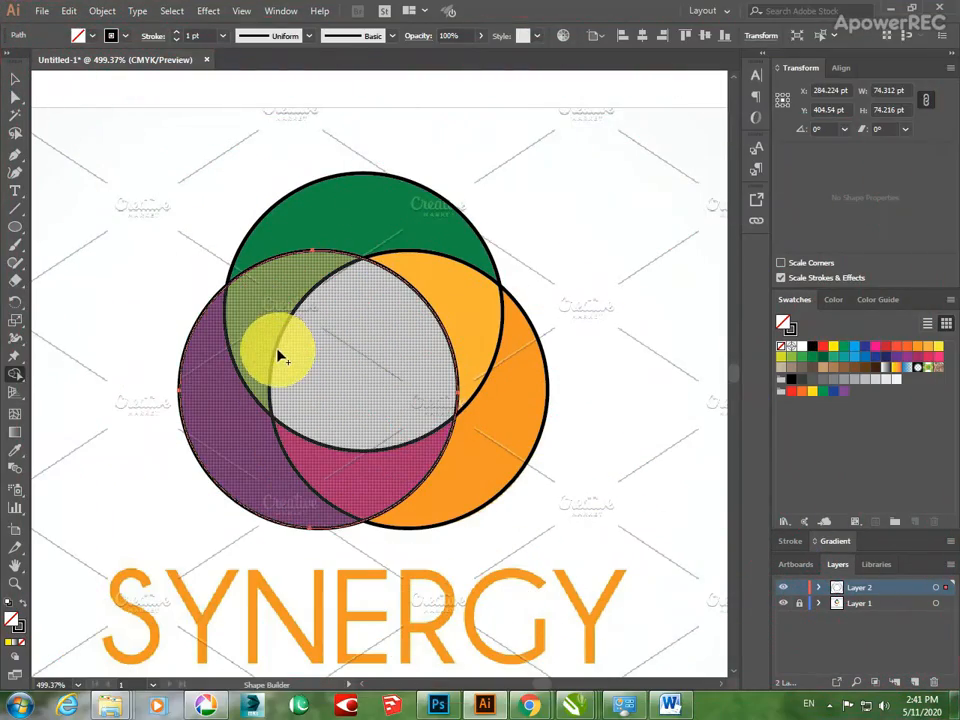
{"action": "left_click", "coordinate": [440, 323]}
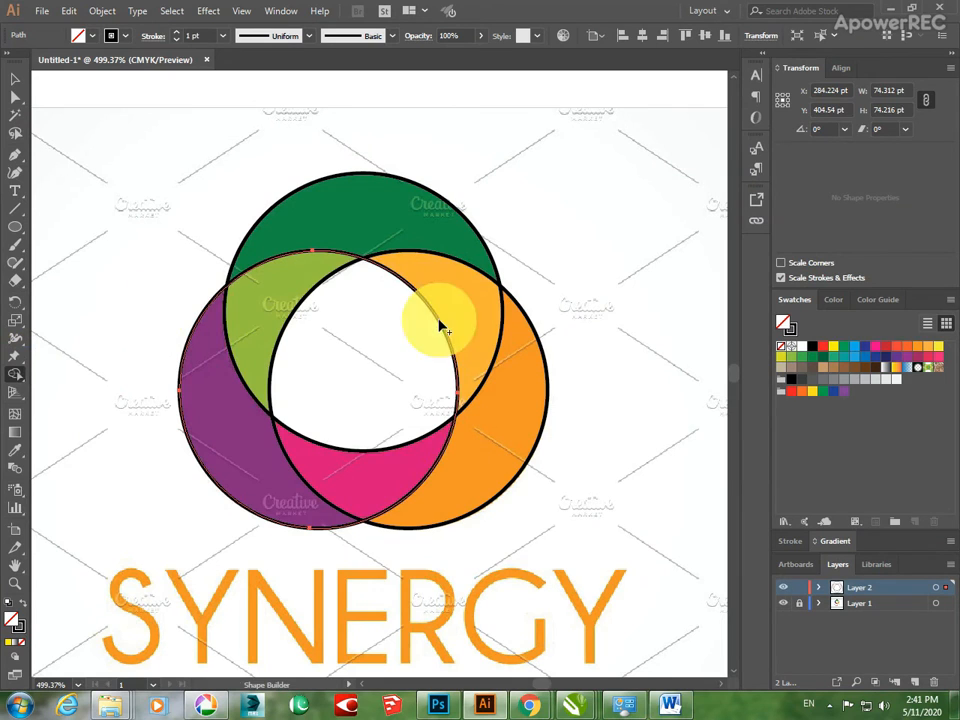
{"action": "left_click", "coordinate": [364, 320]}
{"action": "left_click", "coordinate": [316, 348]}
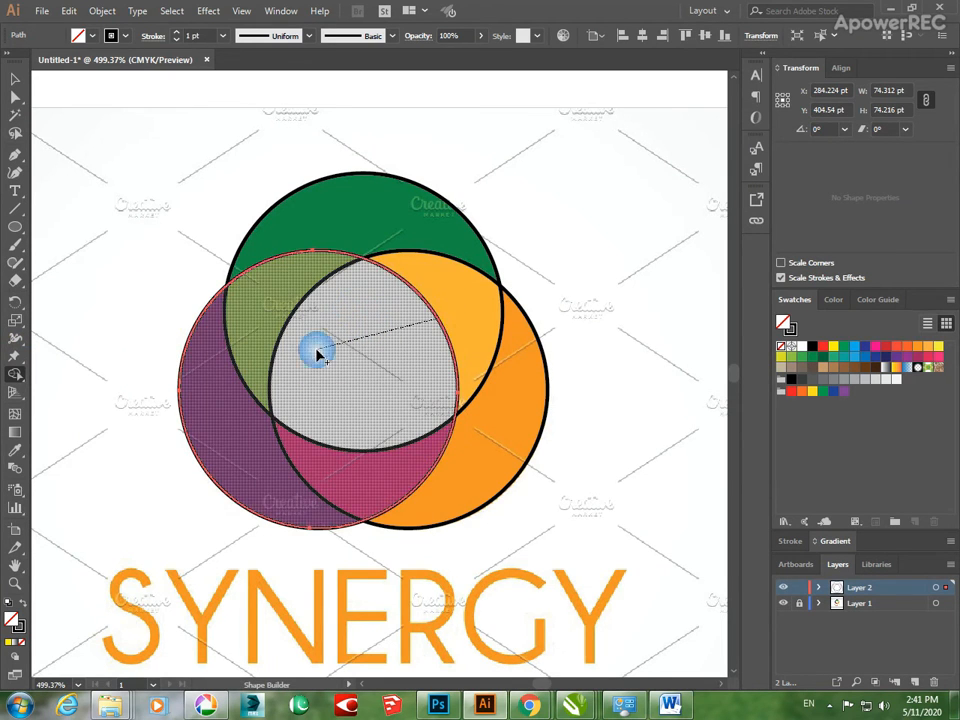
{"action": "left_click", "coordinate": [343, 351]}
{"action": "left_click", "coordinate": [343, 389]}
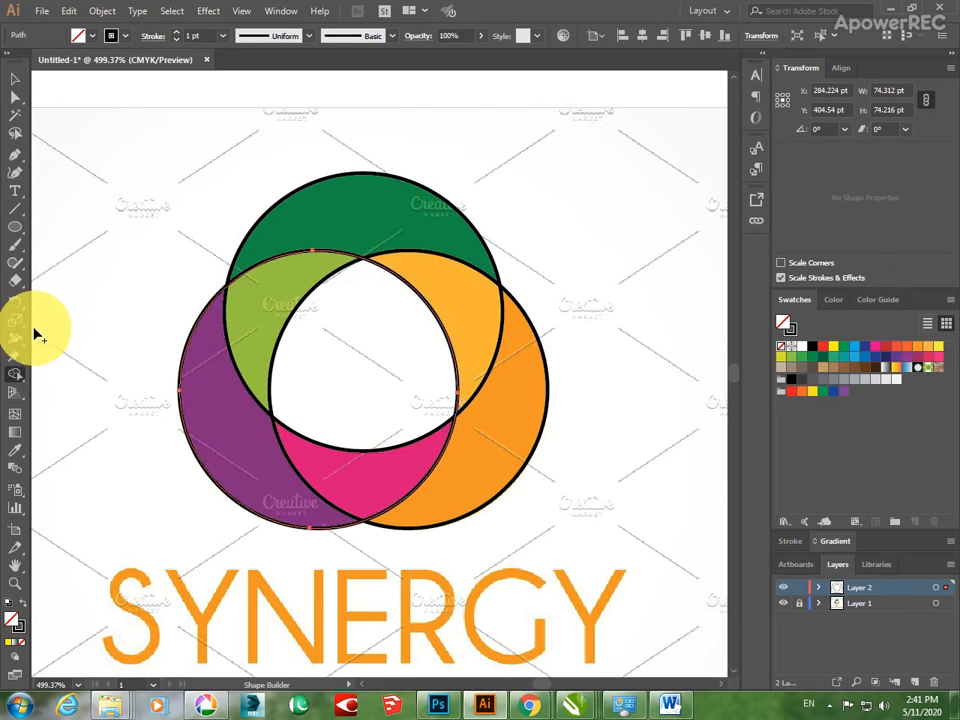
Try distorting the purple circle's outline with the Pucker tool, undo the distortion and return to the Selection tool.
{"action": "mouse_move", "coordinate": [27, 350]}
{"action": "left_mouse_down"}
{"action": "mouse_move", "coordinate": [80, 343]}
{"action": "mouse_move", "coordinate": [110, 416]}
{"action": "mouse_move", "coordinate": [96, 392]}
{"action": "left_mouse_up"}
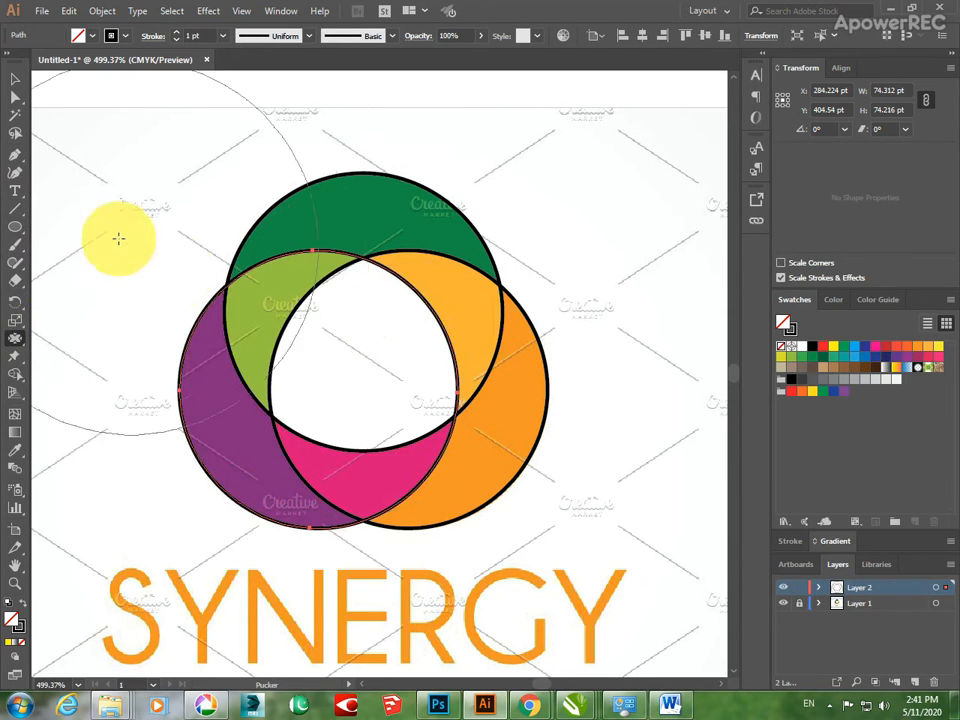
{"action": "left_click_drag", "start_coordinate": [27, 345], "coordinate": [92, 470]}
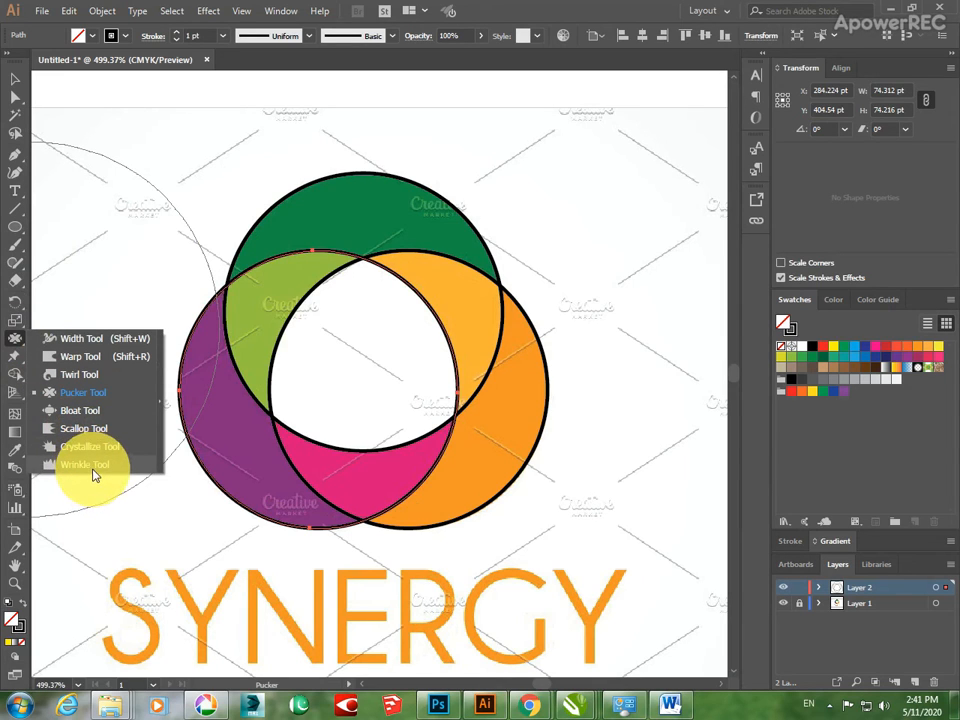
{"action": "left_click_drag", "start_coordinate": [92, 470], "coordinate": [82, 433]}
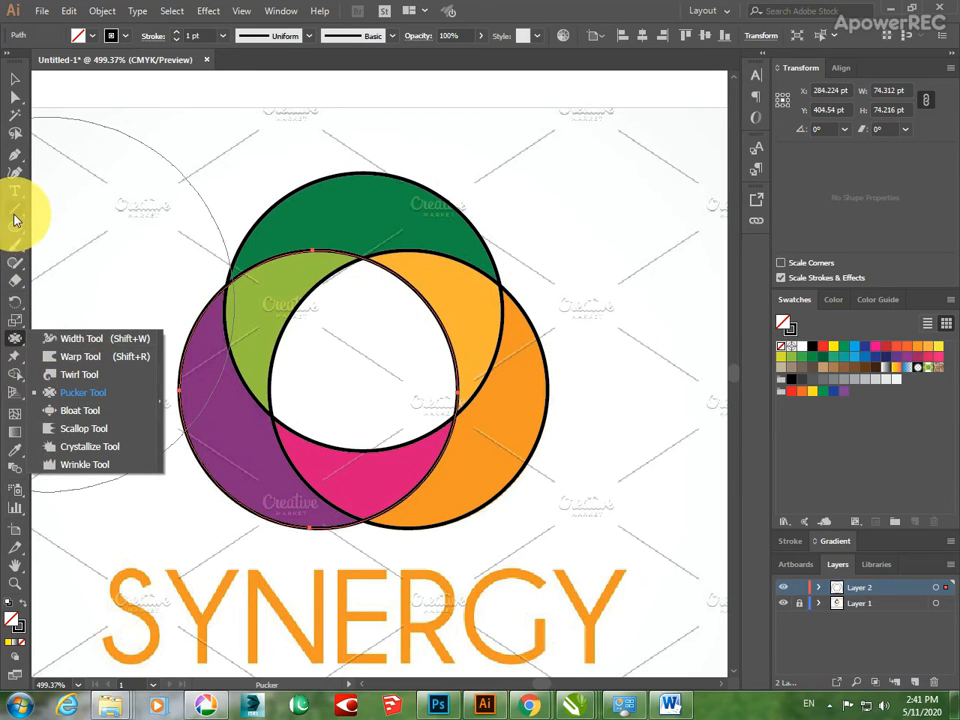
{"action": "left_click", "coordinate": [16, 132]}
{"action": "left_click_drag", "start_coordinate": [332, 347], "coordinate": [293, 314]}
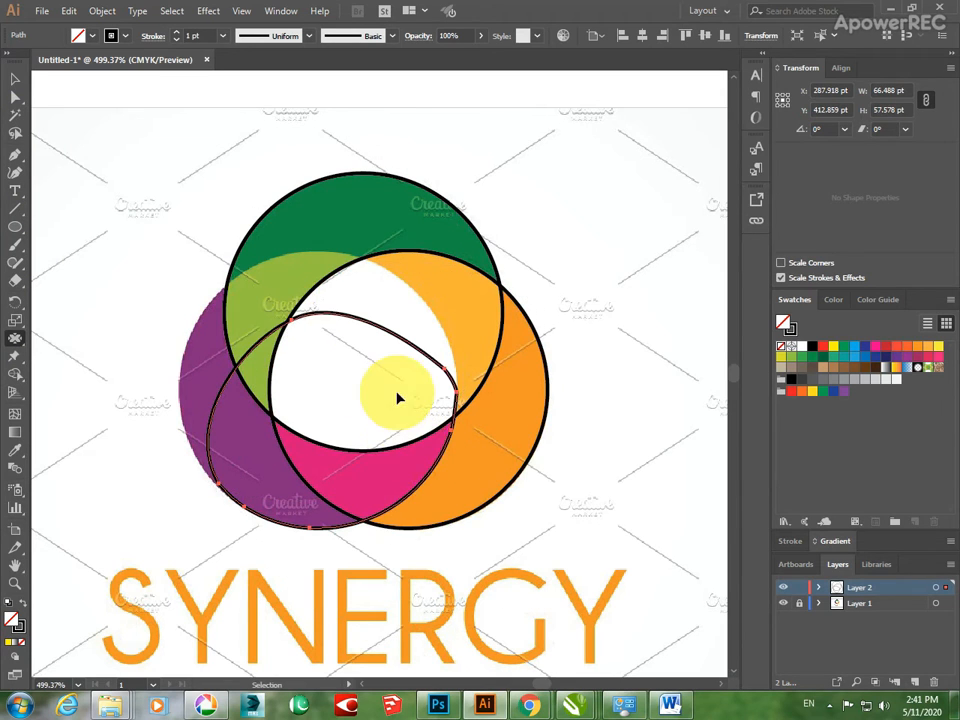
{"action": "key", "text": "ctrl+z"}
{"action": "left_click", "coordinate": [16, 76]}
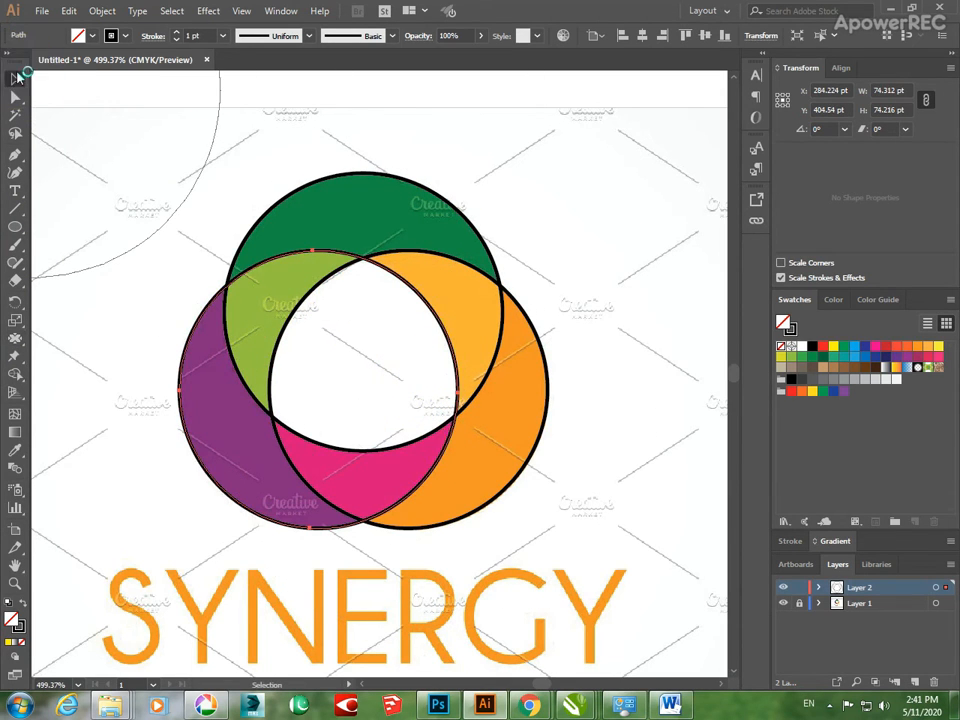
Select all three circle outlines and make their central overlap a separate region with the Shape Builder tool.
{"action": "left_click", "coordinate": [331, 281]}
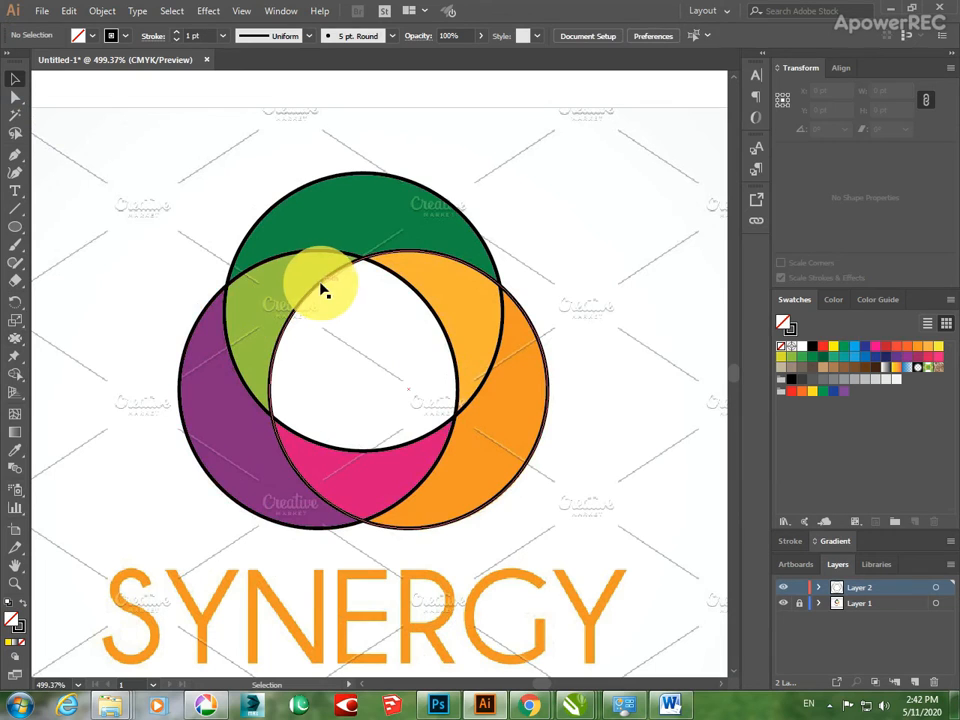
{"action": "left_click", "coordinate": [400, 274]}
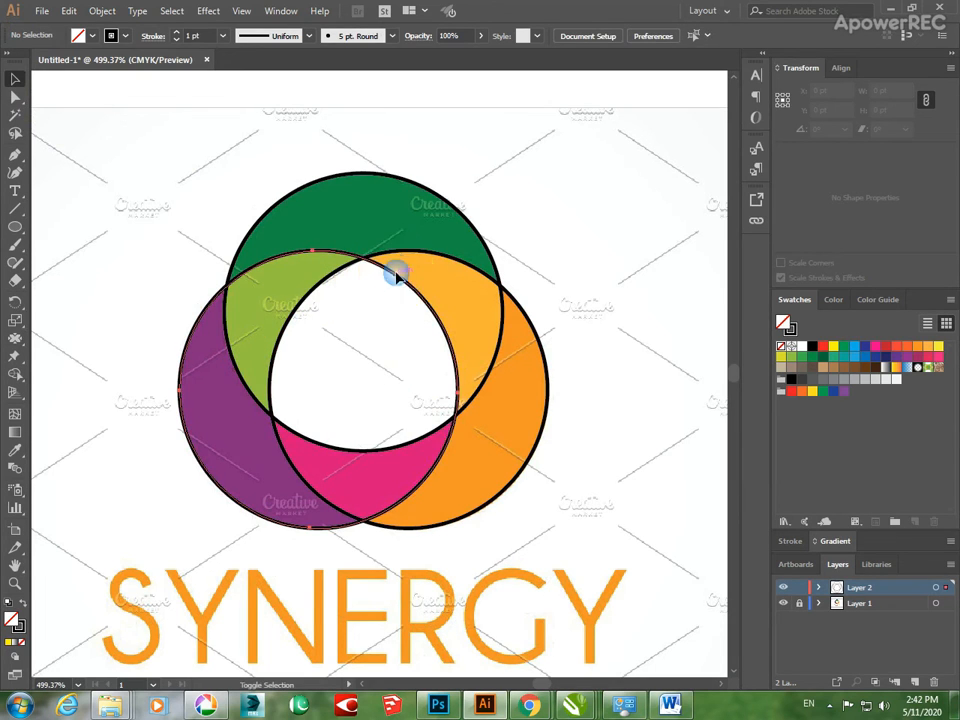
{"action": "left_click", "coordinate": [337, 281]}
{"action": "left_click", "coordinate": [334, 275], "text": "shift"}
{"action": "left_click", "coordinate": [402, 449], "text": "shift"}
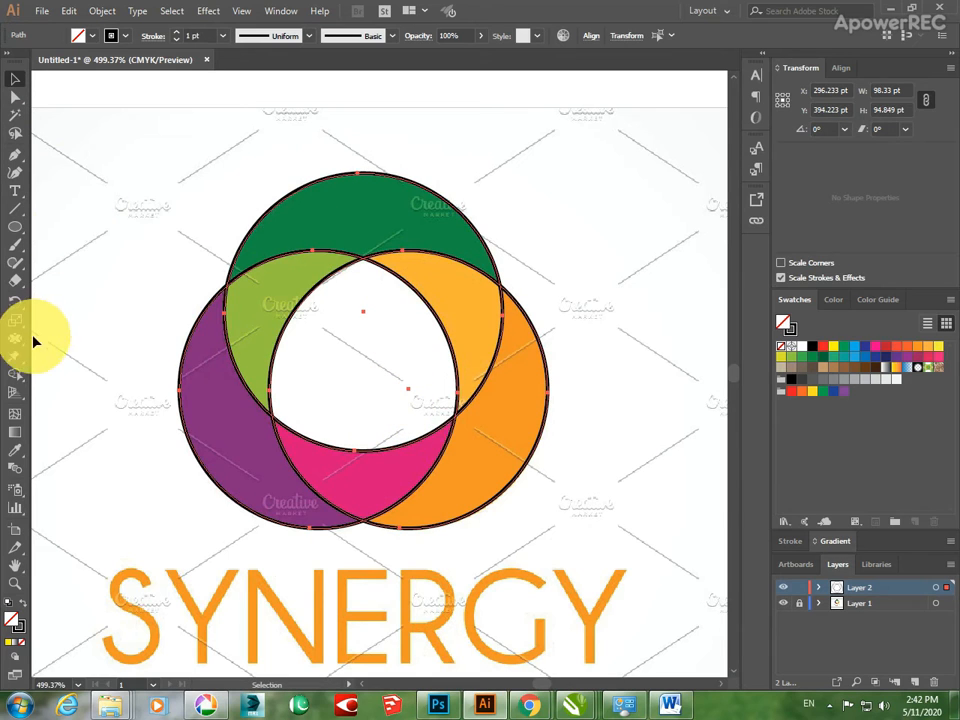
{"action": "left_click", "coordinate": [17, 375]}
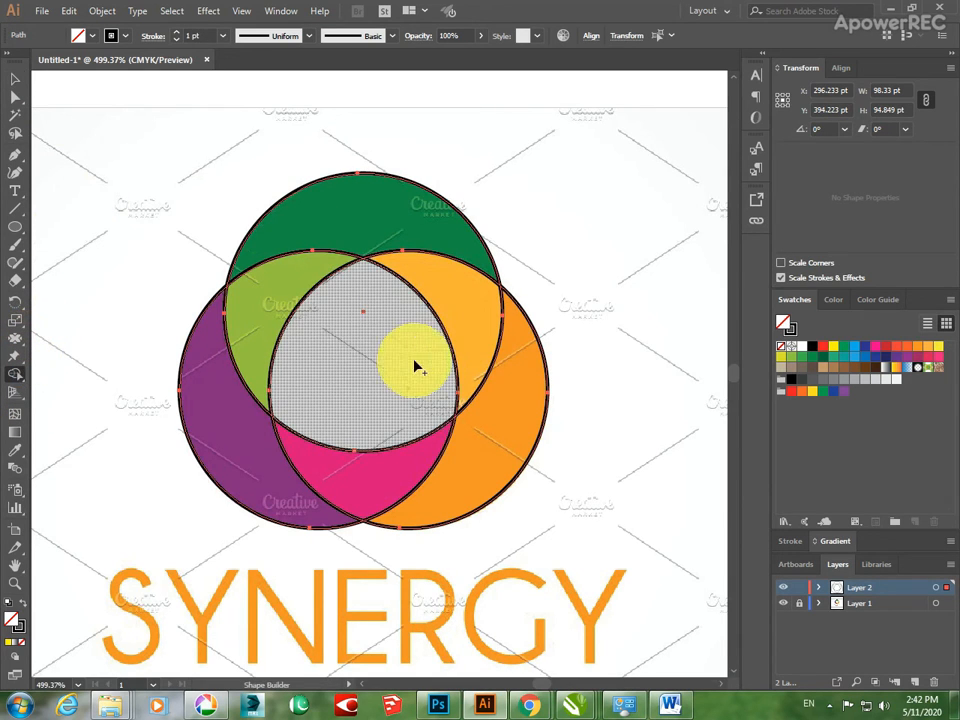
{"action": "left_click", "coordinate": [362, 357]}
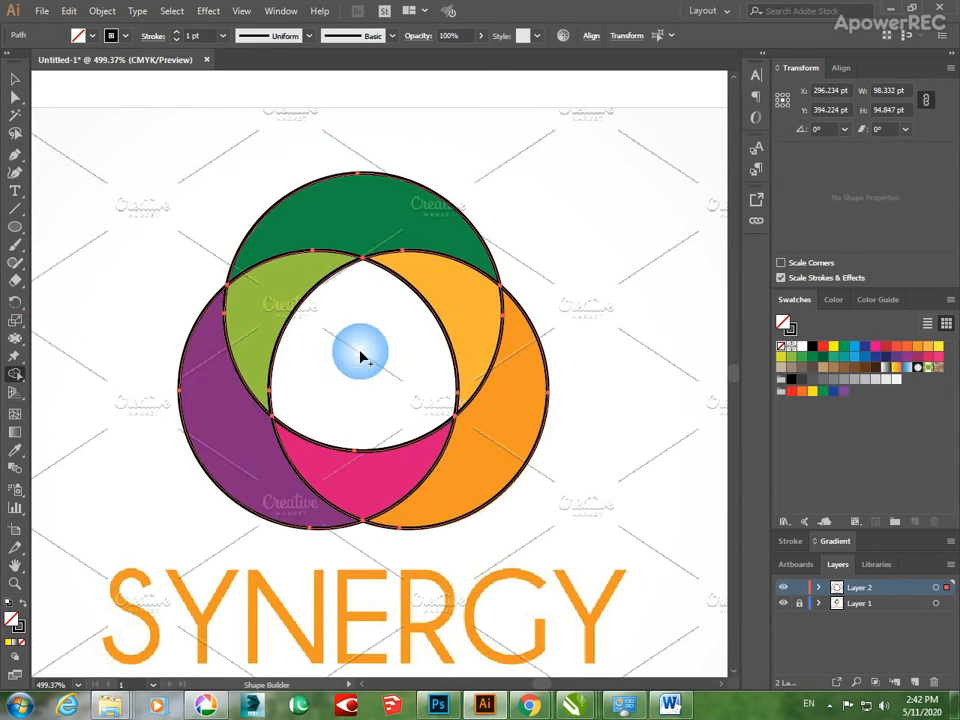
Fill the central overlap region with white using the Shape Builder tool.
{"action": "left_click", "coordinate": [803, 347]}
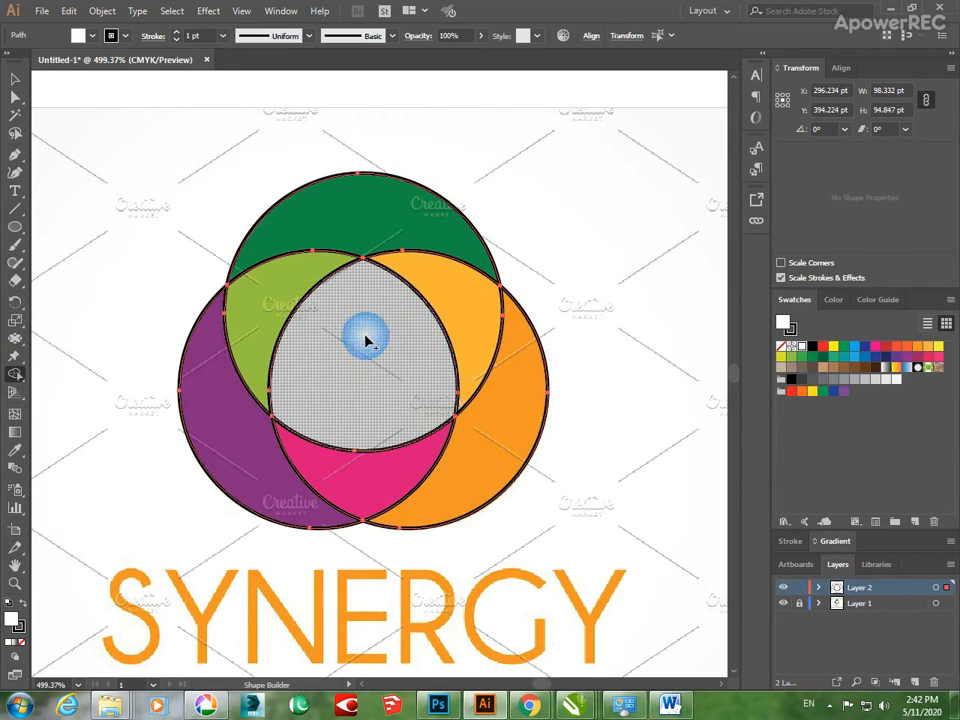
{"action": "left_click", "coordinate": [366, 341]}
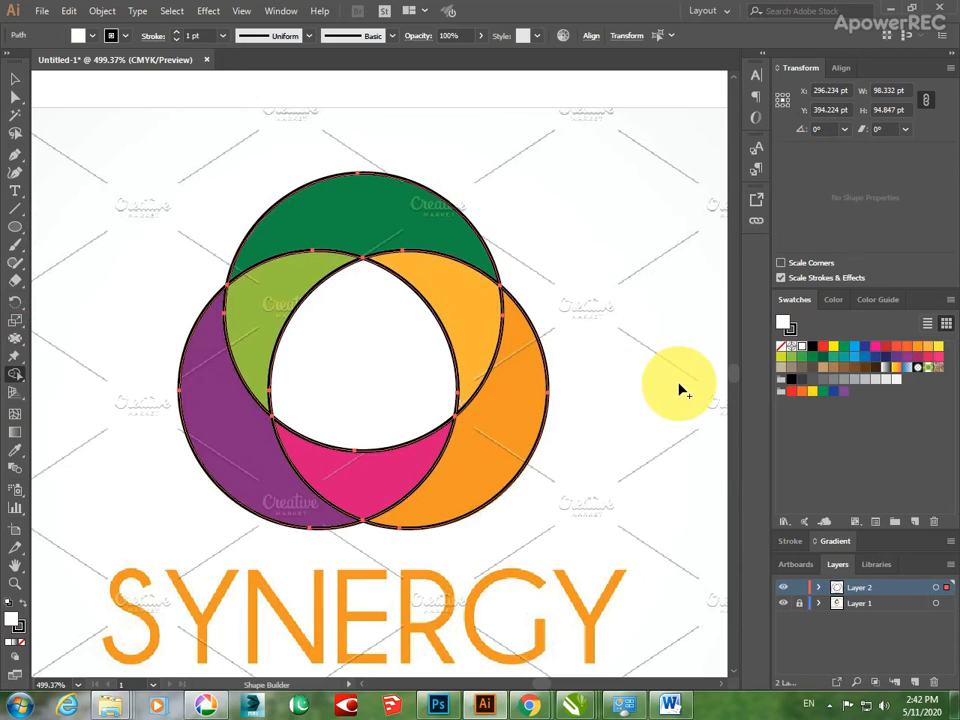
{"action": "left_click", "coordinate": [423, 262]}
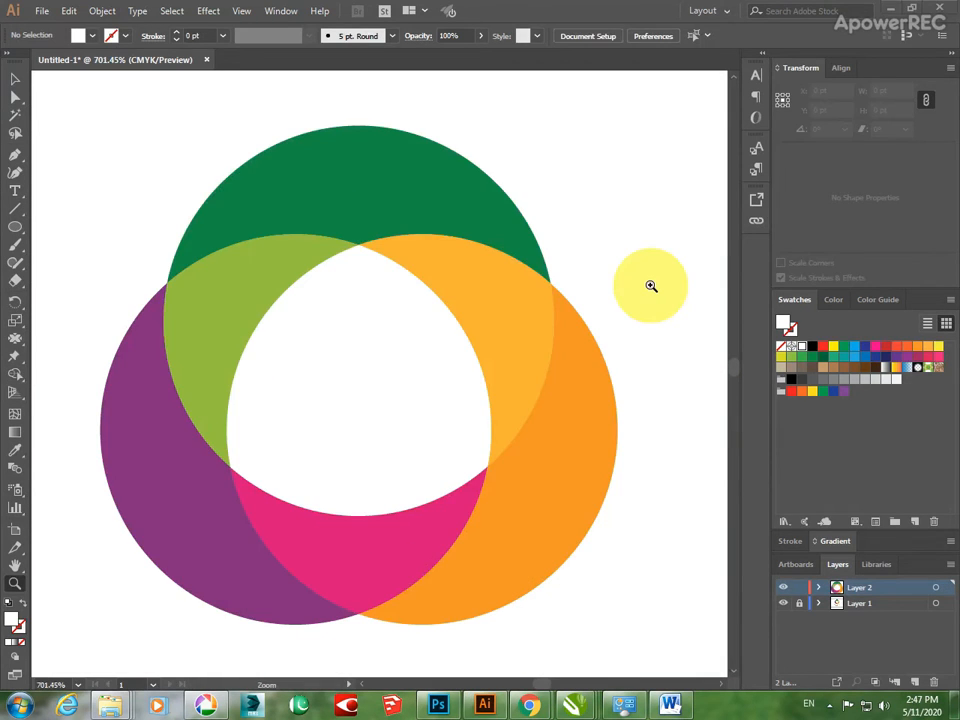
{"action": "key", "text": "alt+Tab"}
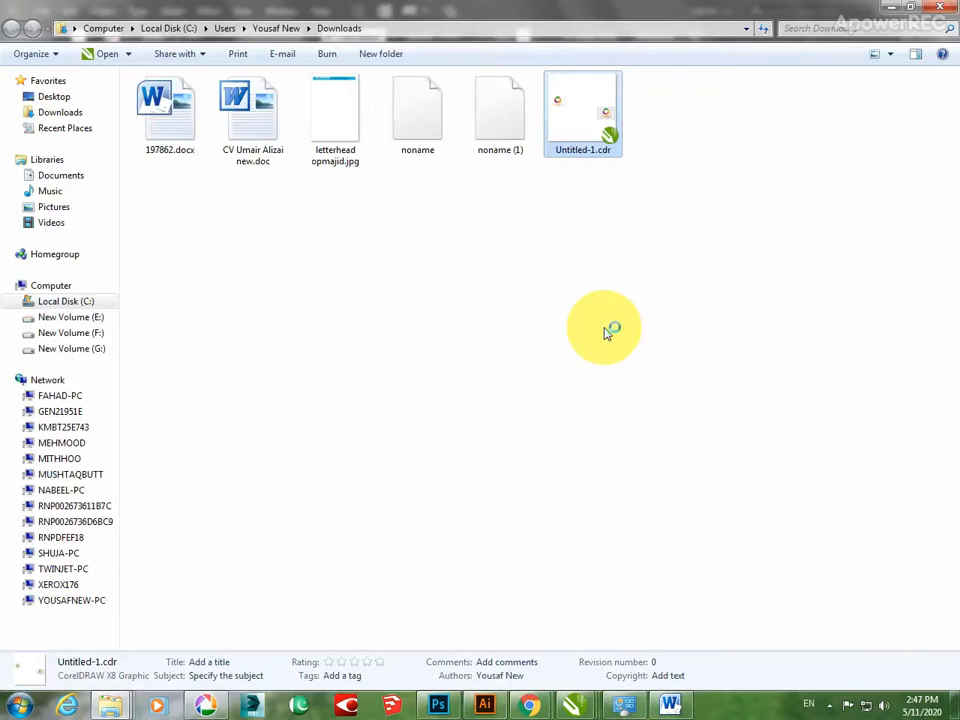
{"action": "key", "text": "alt+Tab"}
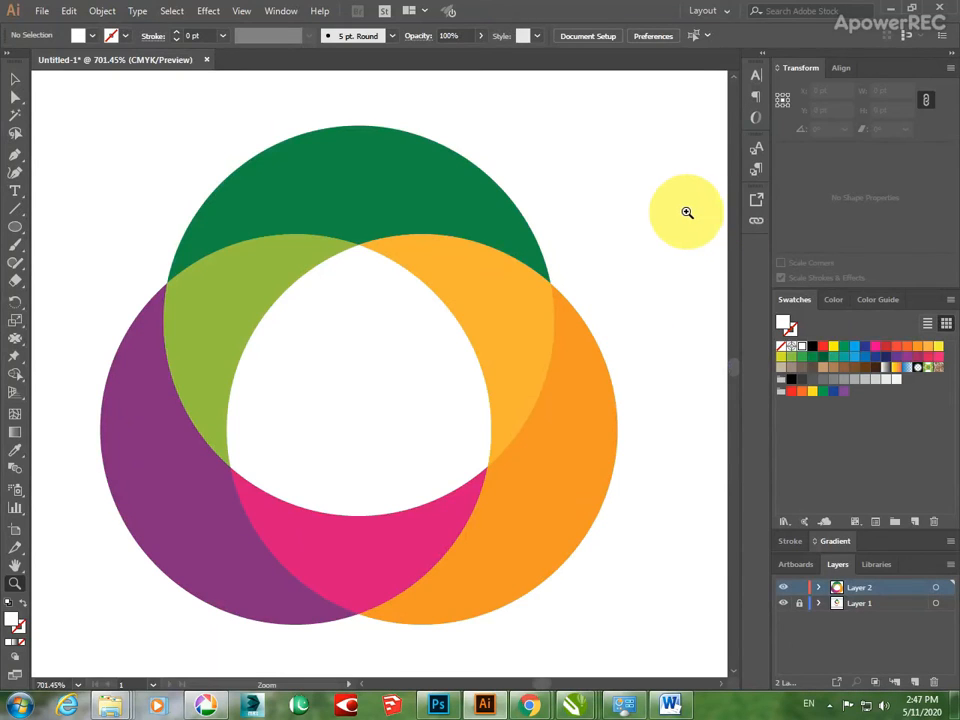
{"action": "key", "text": "super+d"}
{"action": "right_click", "coordinate": [339, 200]}
{"action": "left_click", "coordinate": [390, 243]}
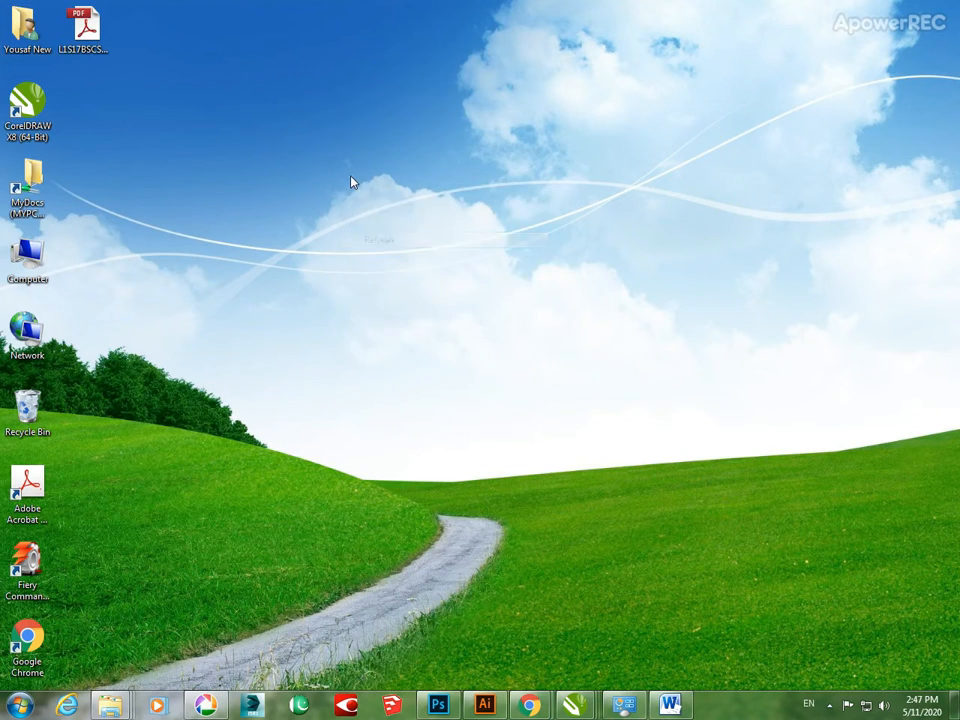
{"action": "right_click", "coordinate": [351, 182]}
{"action": "left_click", "coordinate": [375, 221]}
{"action": "right_click", "coordinate": [350, 210]}
{"action": "left_click", "coordinate": [378, 264]}
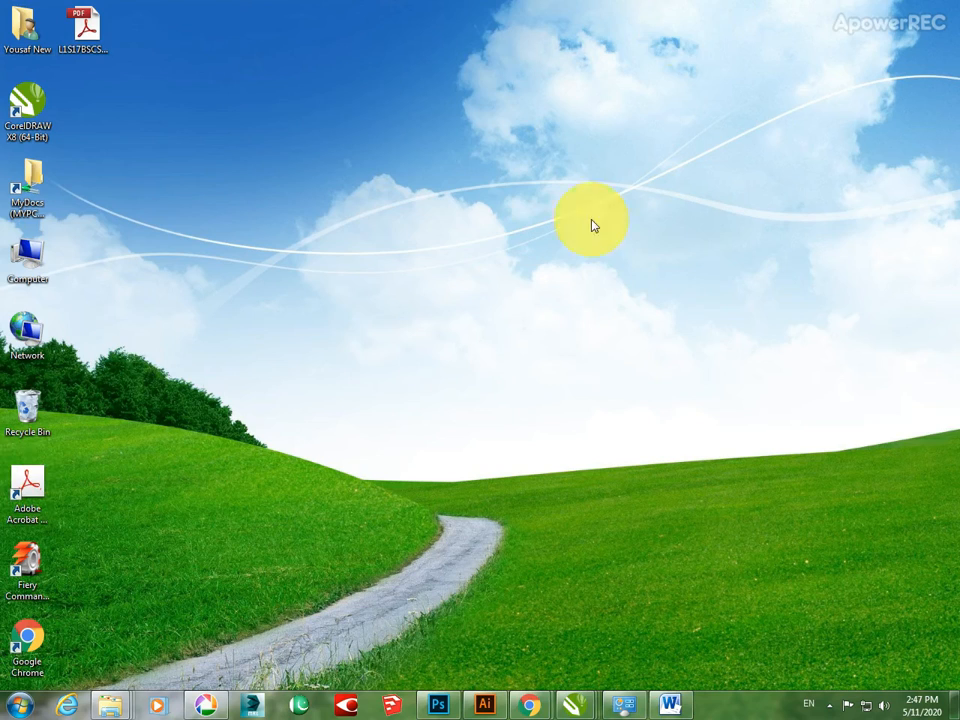
Switch to the incognito Chrome window and enter nadra in the address bar of the empty tab.
{"action": "mouse_move", "coordinate": [528, 703]}
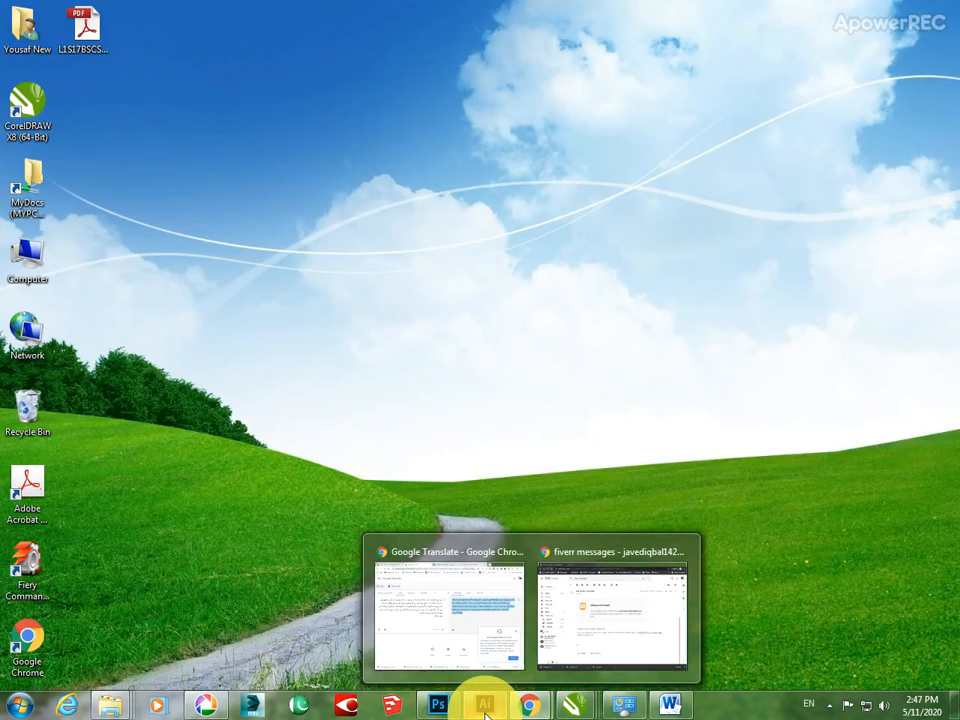
{"action": "left_click", "coordinate": [574, 650]}
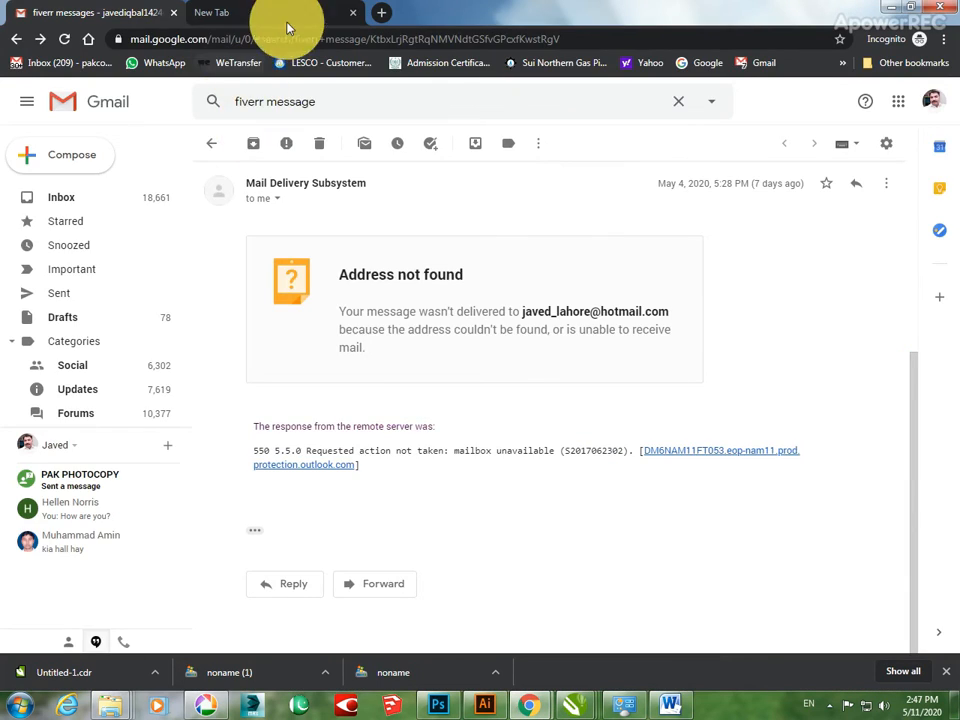
{"action": "left_click", "coordinate": [287, 20]}
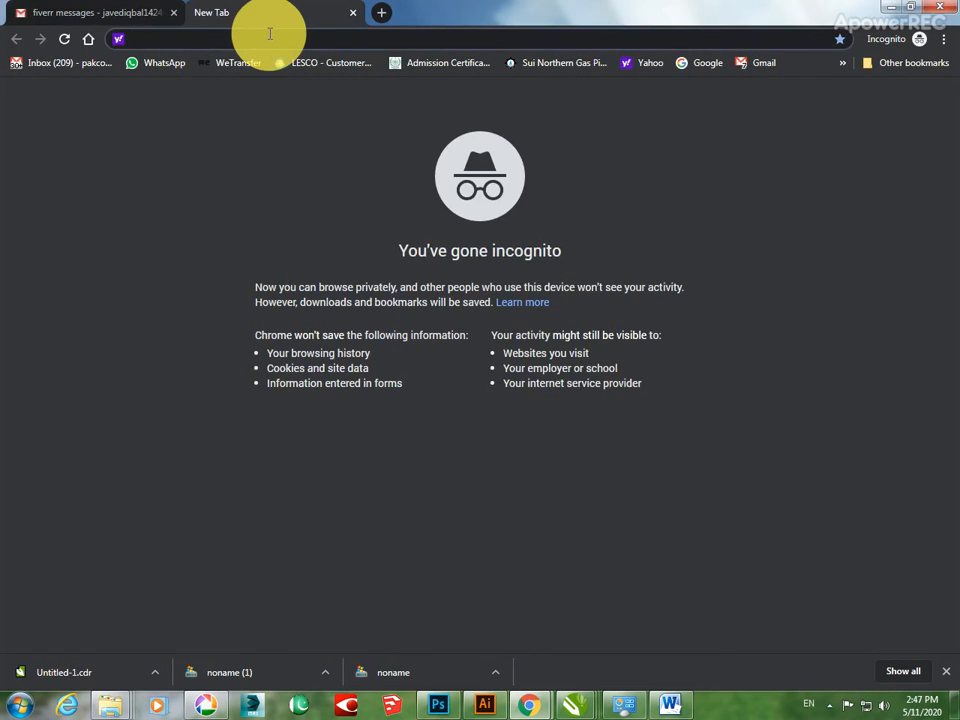
{"action": "type", "text": "nadra"}
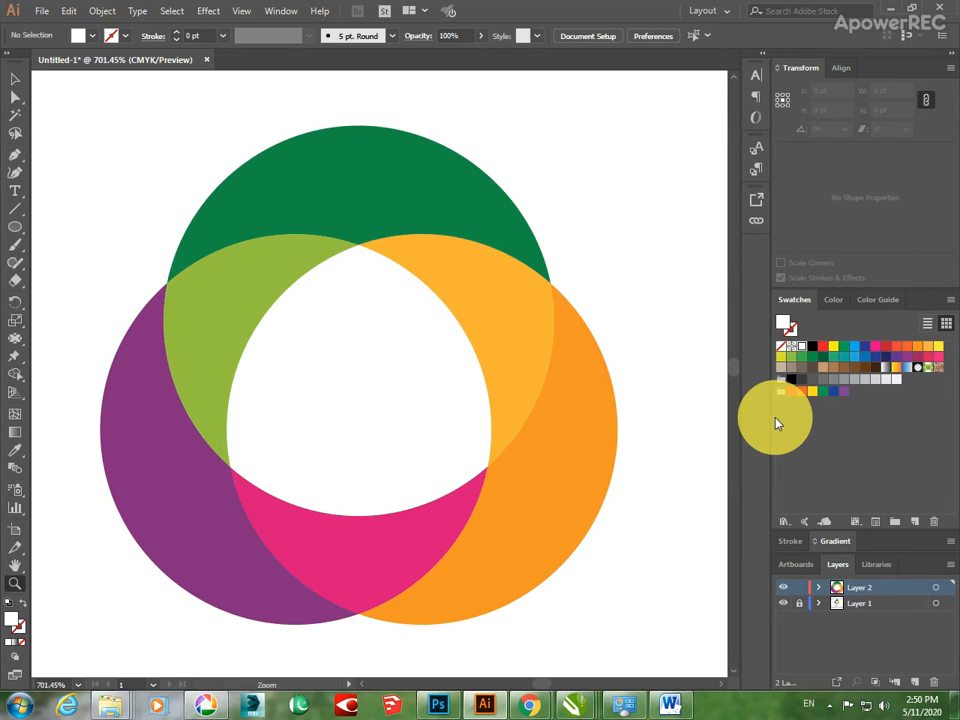
{"action": "key", "text": "alt+Tab"}
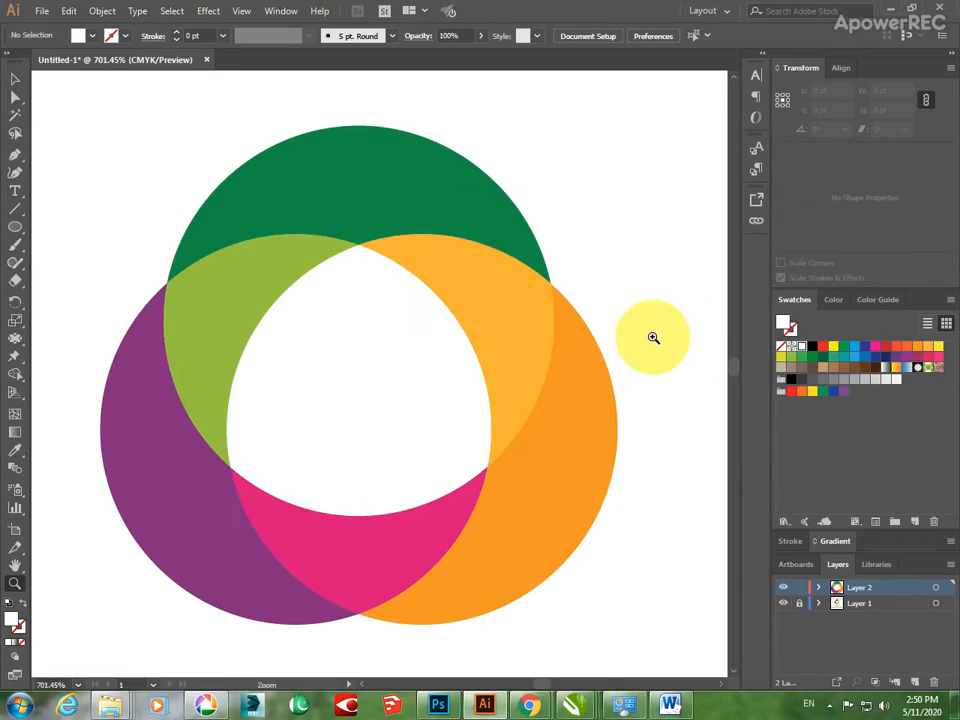
{"action": "key", "text": "alt+Tab"}
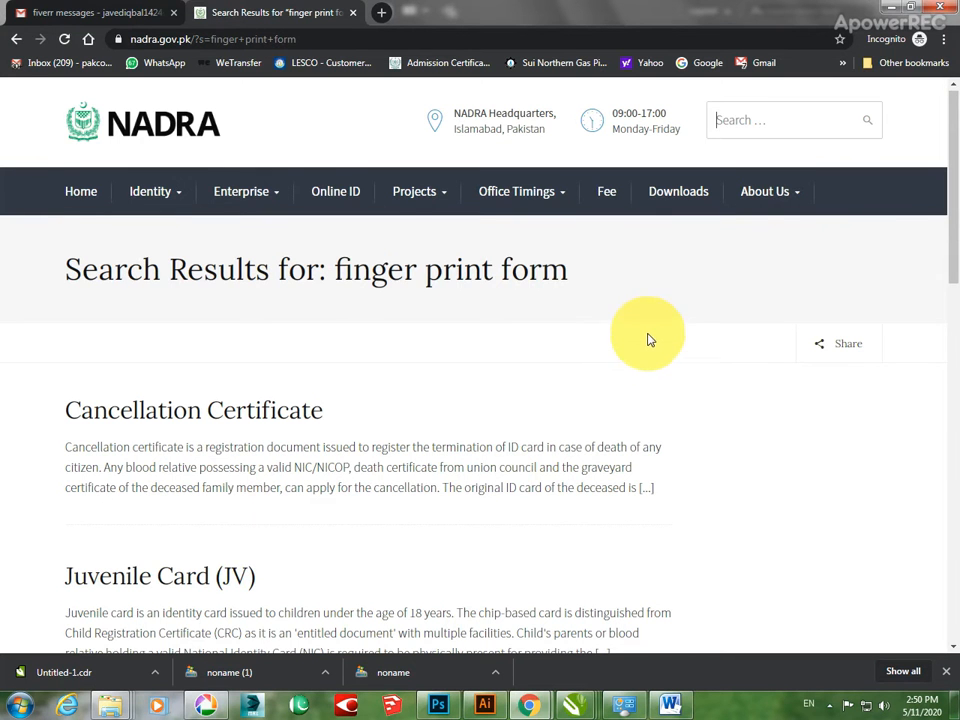
{"action": "key", "text": "alt+Tab"}
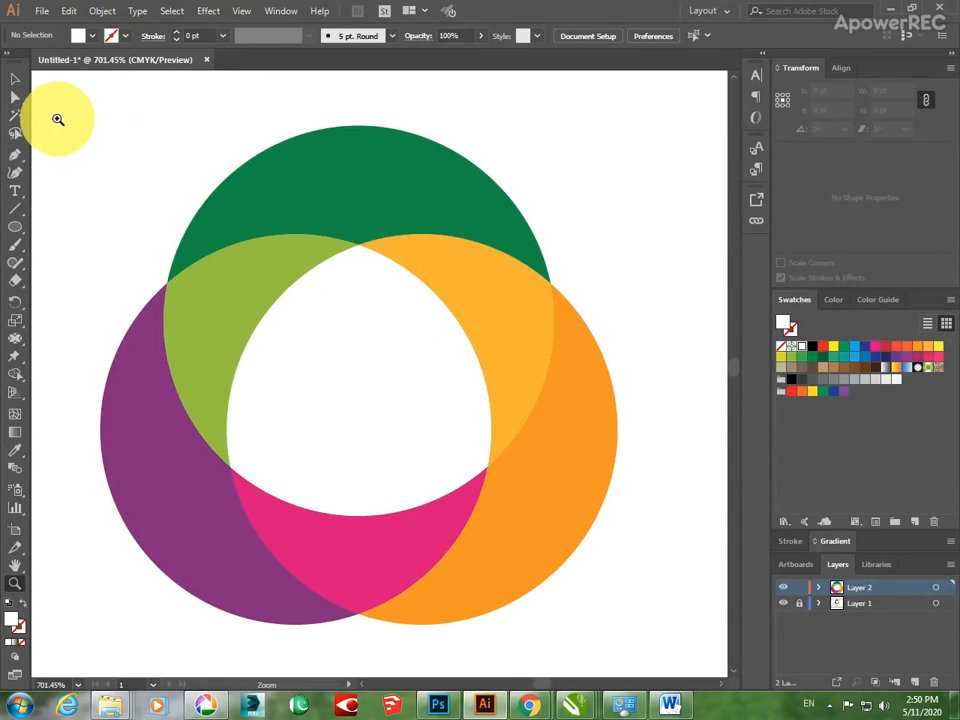
Try to select the Synergy reference image with the Selection and Direct Selection tools.
{"action": "left_click", "coordinate": [13, 78]}
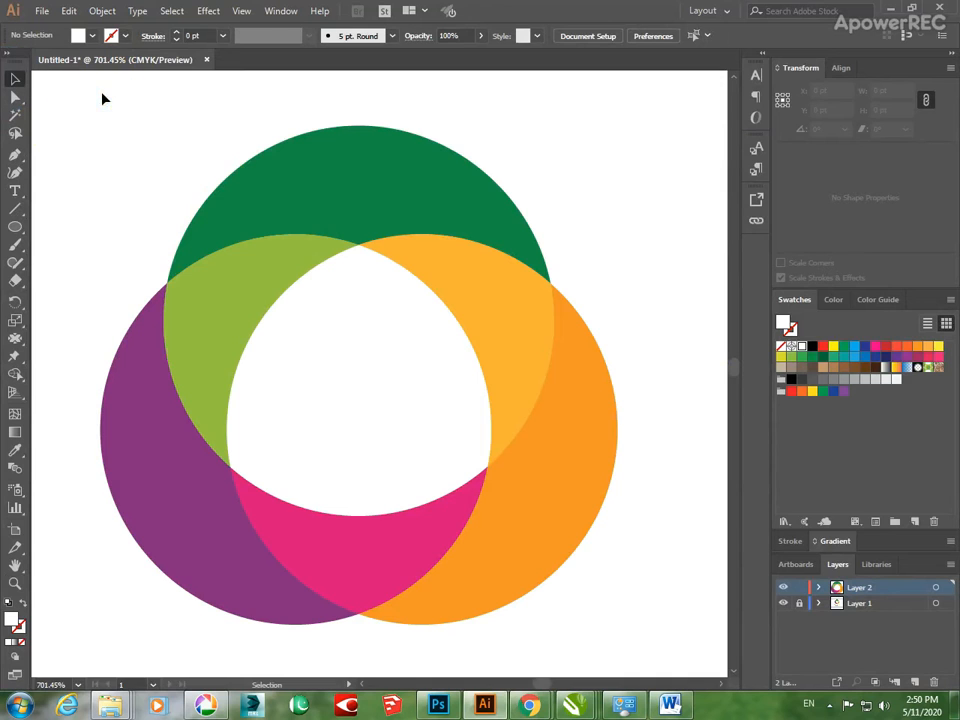
{"action": "scroll", "coordinate": [226, 254], "scroll_direction": "down", "scroll_amount": 8}
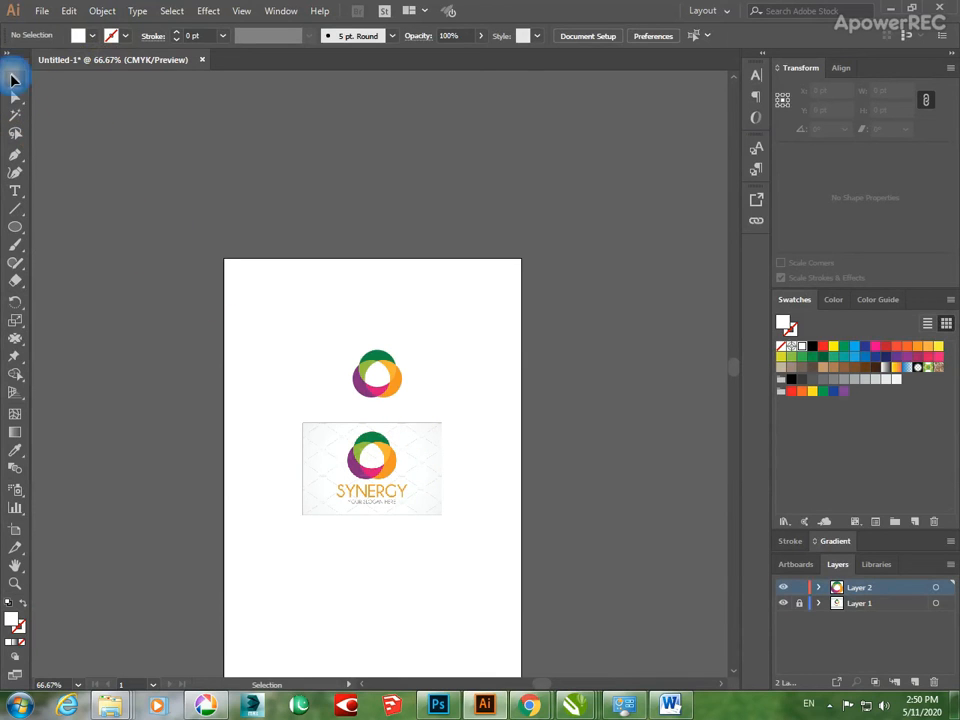
{"action": "left_click_drag", "start_coordinate": [355, 497], "coordinate": [373, 428]}
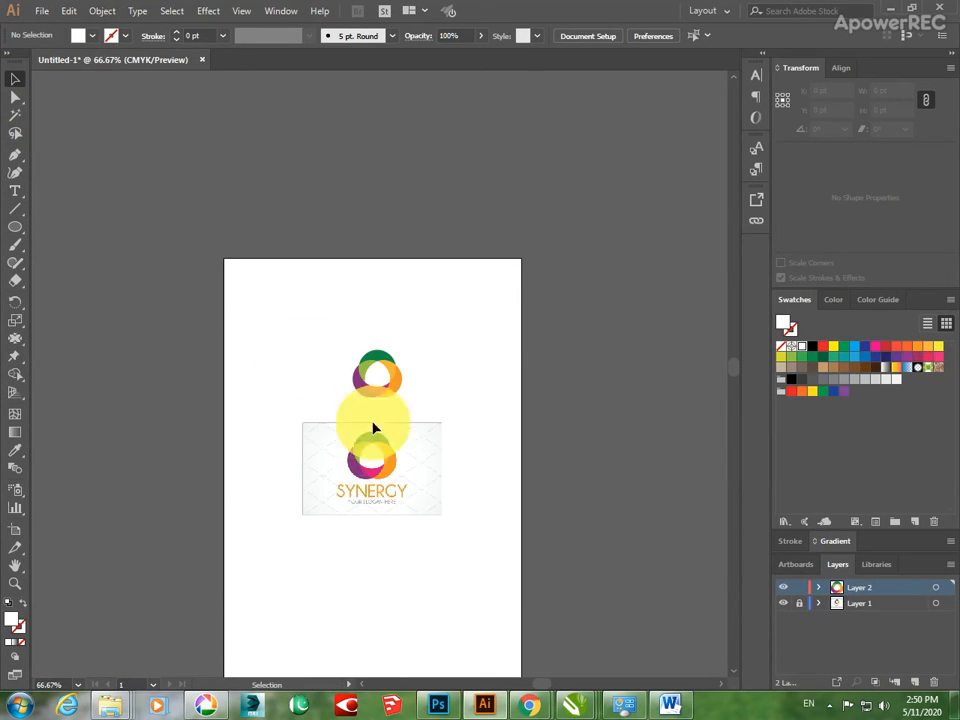
{"action": "left_click", "coordinate": [15, 97]}
{"action": "left_click", "coordinate": [350, 450]}
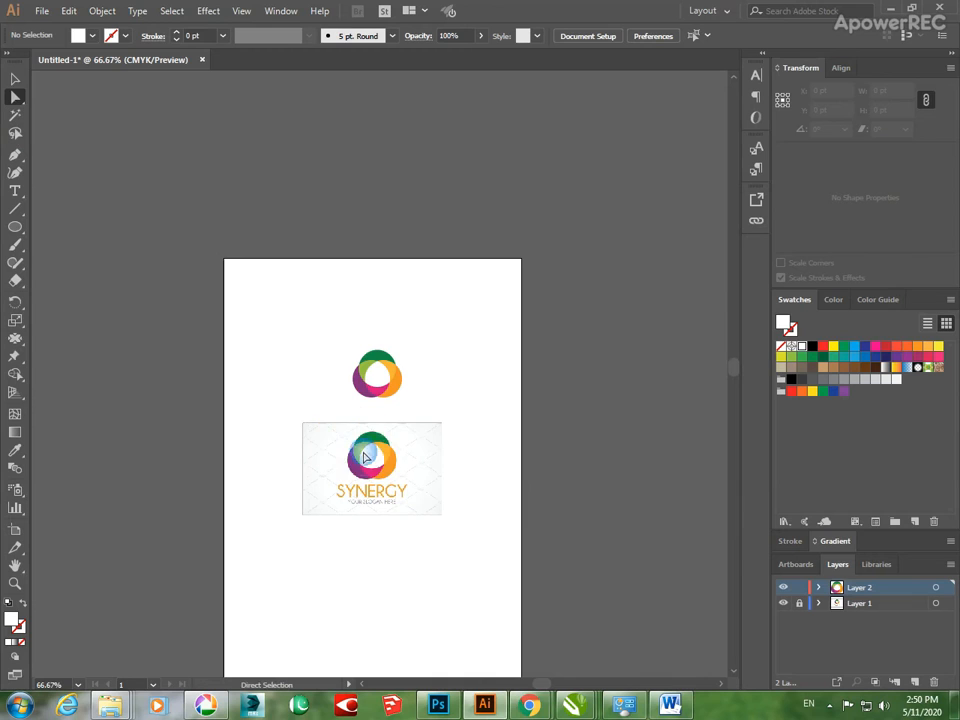
{"action": "left_click_drag", "start_coordinate": [368, 472], "coordinate": [365, 463]}
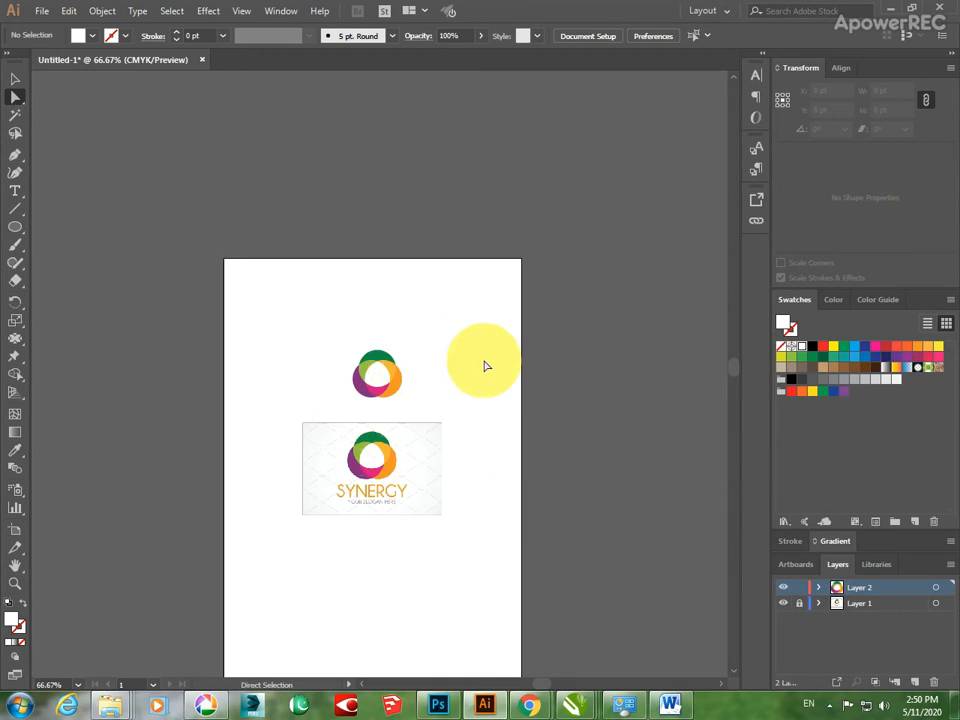
Draw an ellipse about 75 by 74 pt over the green circle of the reference logo.
{"action": "key", "text": "z"}
{"action": "left_click_drag", "start_coordinate": [324, 419], "coordinate": [338, 442]}
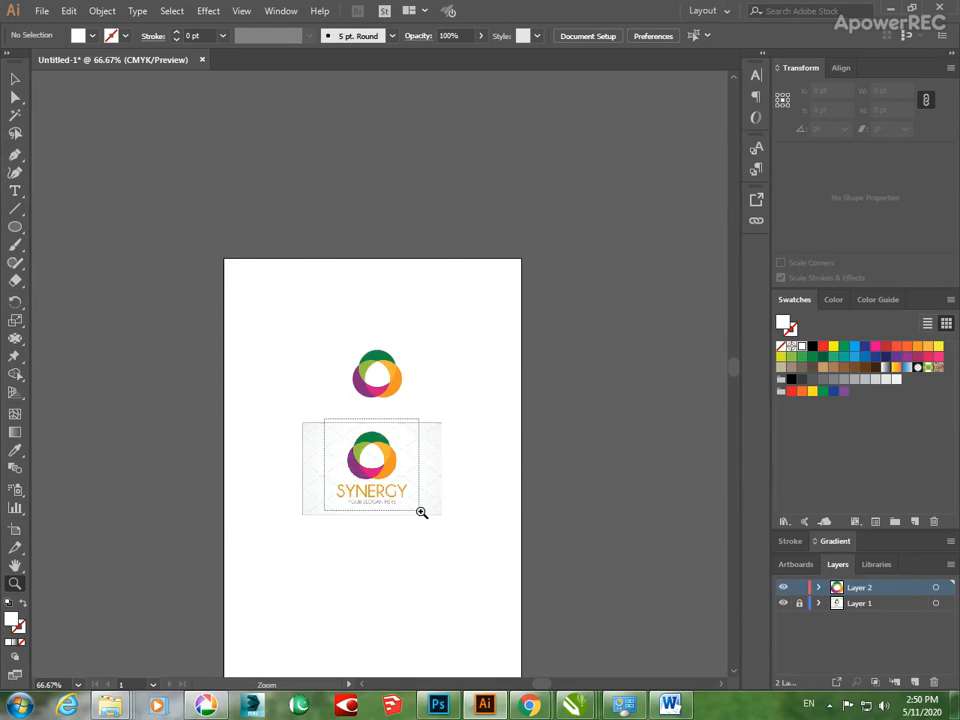
{"action": "left_click_drag", "start_coordinate": [421, 511], "coordinate": [421, 511]}
{"action": "left_click_drag", "start_coordinate": [190, 136], "coordinate": [607, 508]}
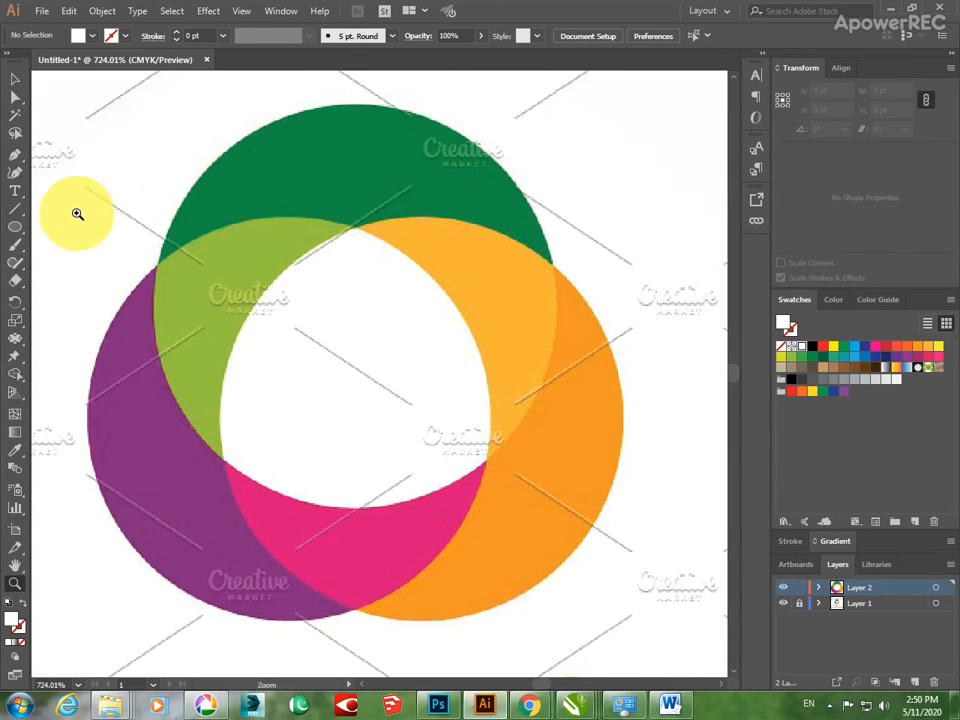
{"action": "left_click", "coordinate": [17, 230]}
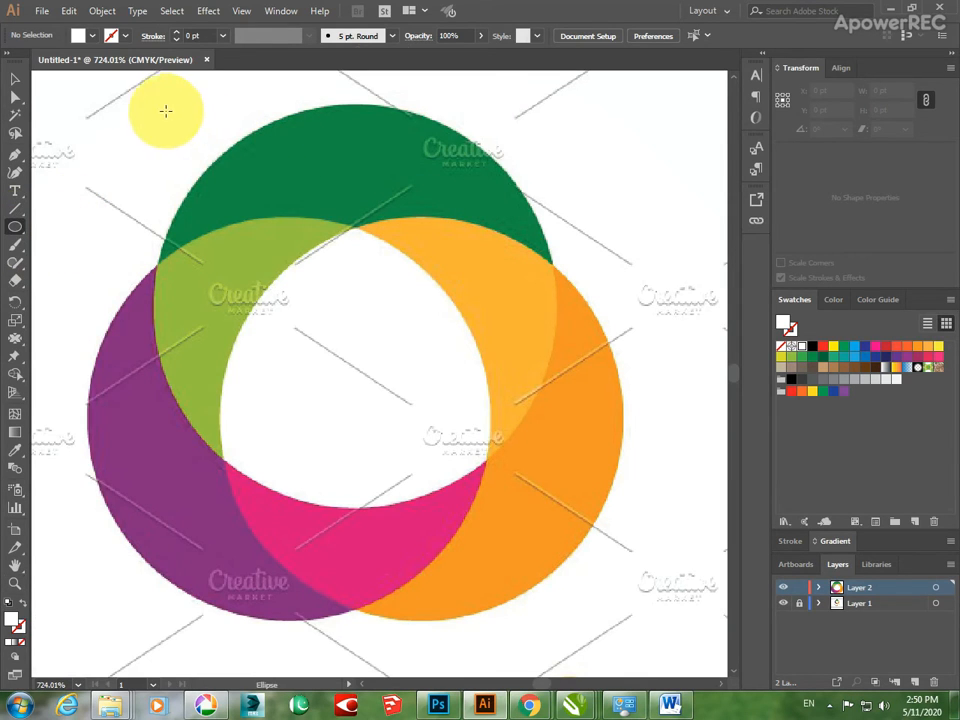
{"action": "left_click_drag", "start_coordinate": [145, 107], "coordinate": [554, 511]}
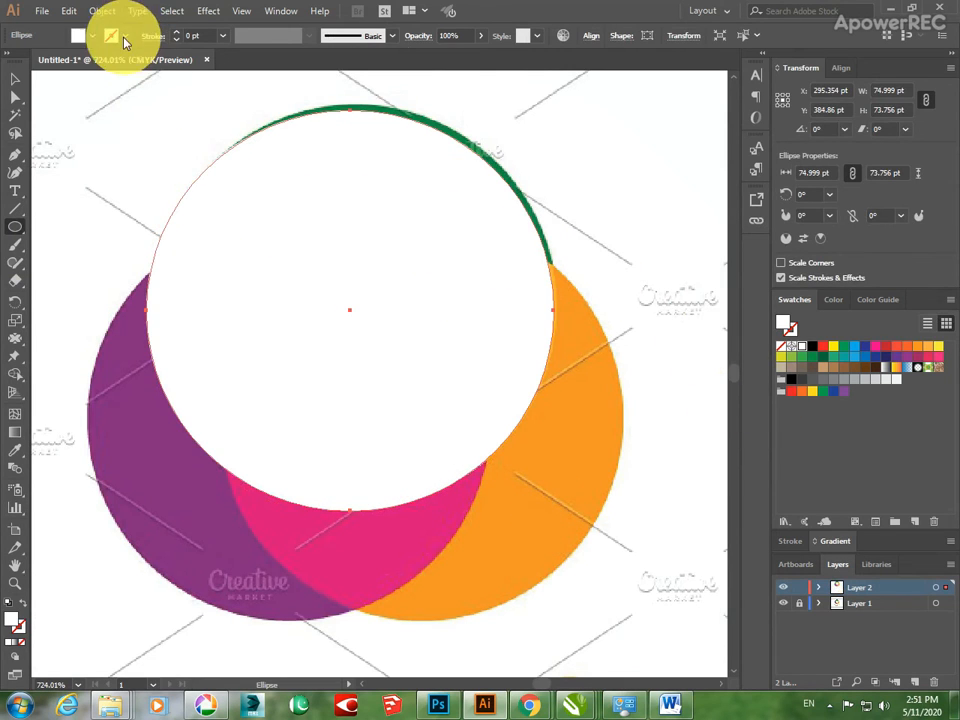
Give the new ellipse a black 1 pt stroke and no fill.
{"action": "left_click", "coordinate": [124, 36]}
{"action": "left_click", "coordinate": [40, 62]}
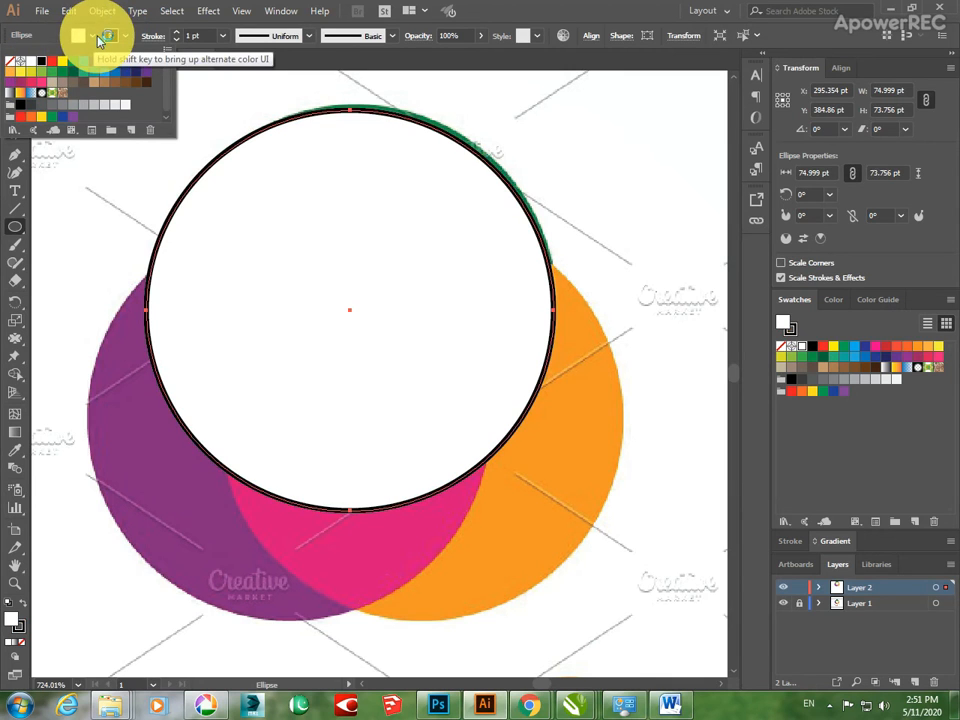
{"action": "left_click", "coordinate": [92, 36]}
{"action": "left_click", "coordinate": [11, 63]}
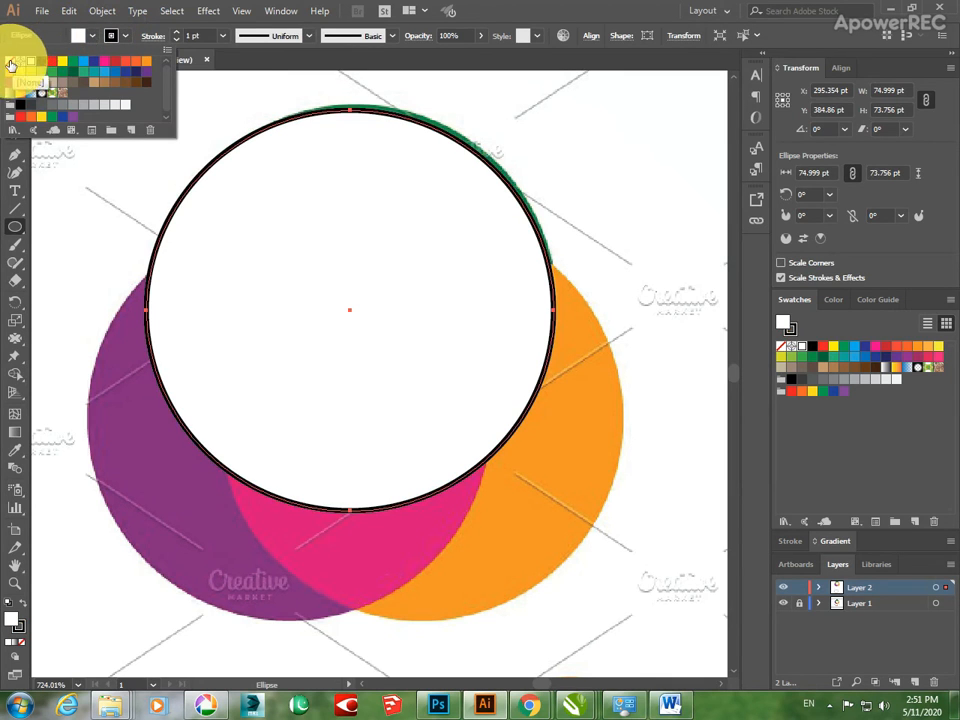
{"action": "left_click", "coordinate": [11, 63]}
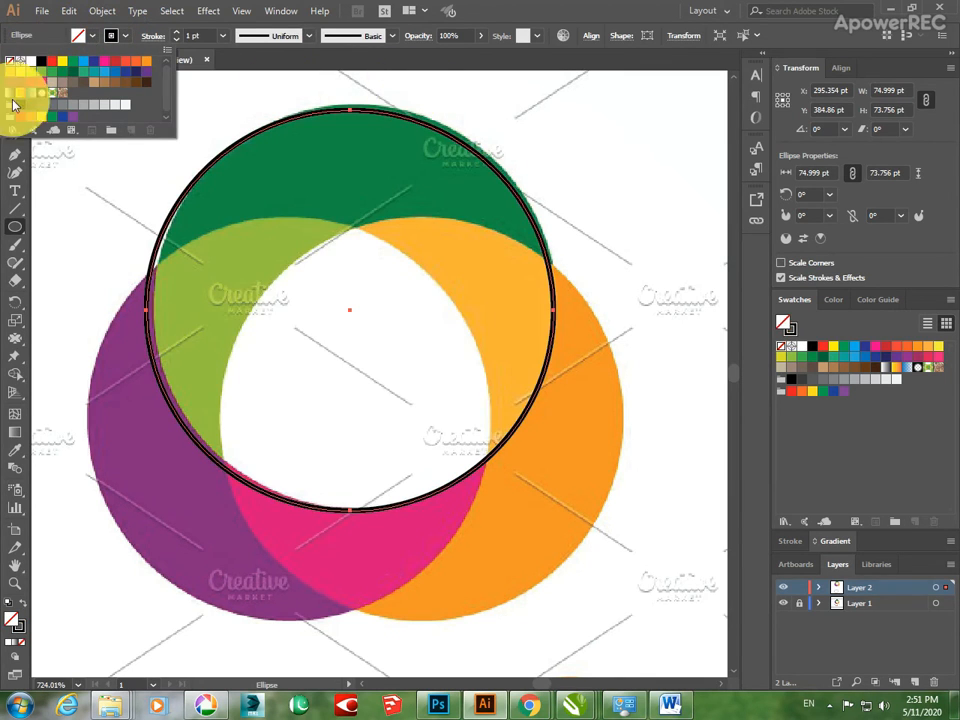
{"action": "left_click", "coordinate": [52, 165]}
Align the ellipse outline with the green circle and place a duplicate of it over the purple circle.
{"action": "left_click", "coordinate": [15, 78]}
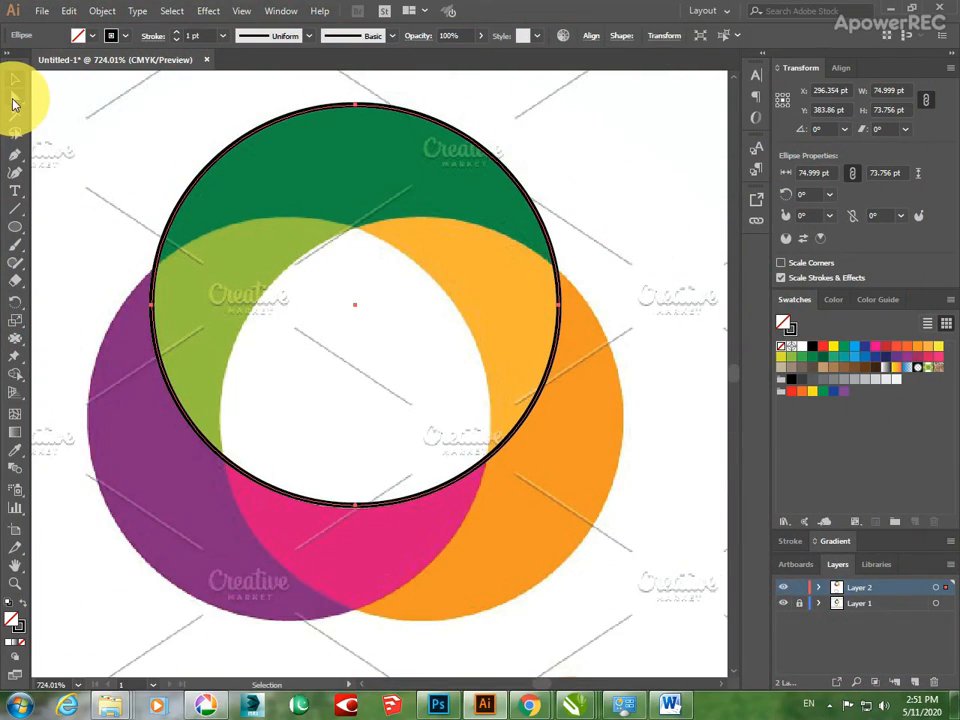
{"action": "left_click", "coordinate": [15, 79]}
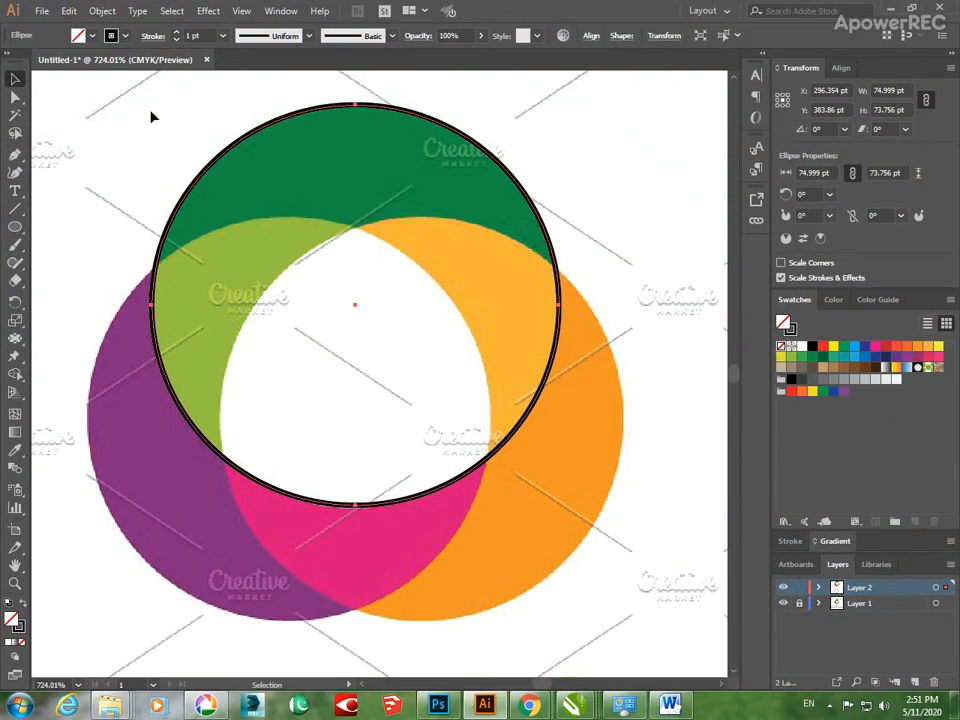
{"action": "left_click", "coordinate": [268, 140]}
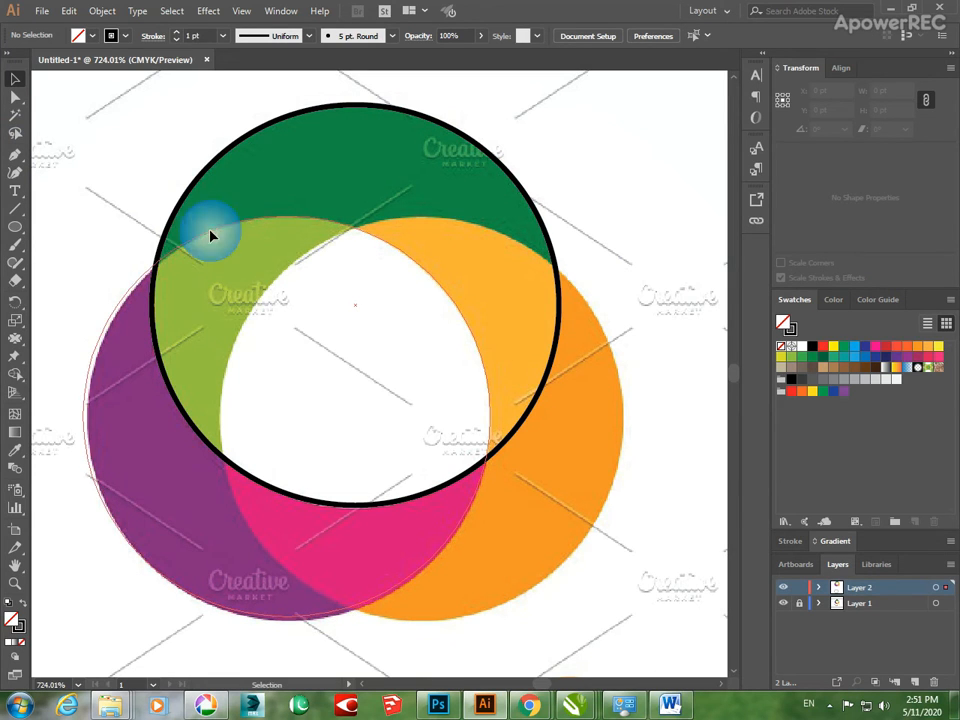
{"action": "left_click", "coordinate": [211, 235]}
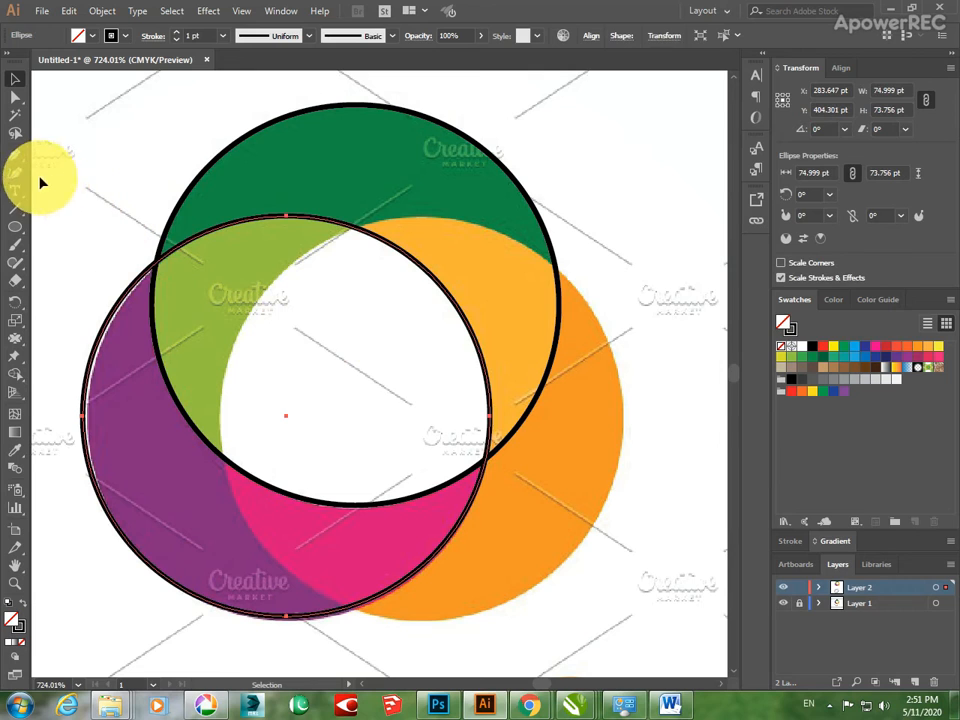
Nudge the copied outline into alignment with the purple circle and place another duplicate of it over the orange circle.
{"action": "key", "text": "Down"}
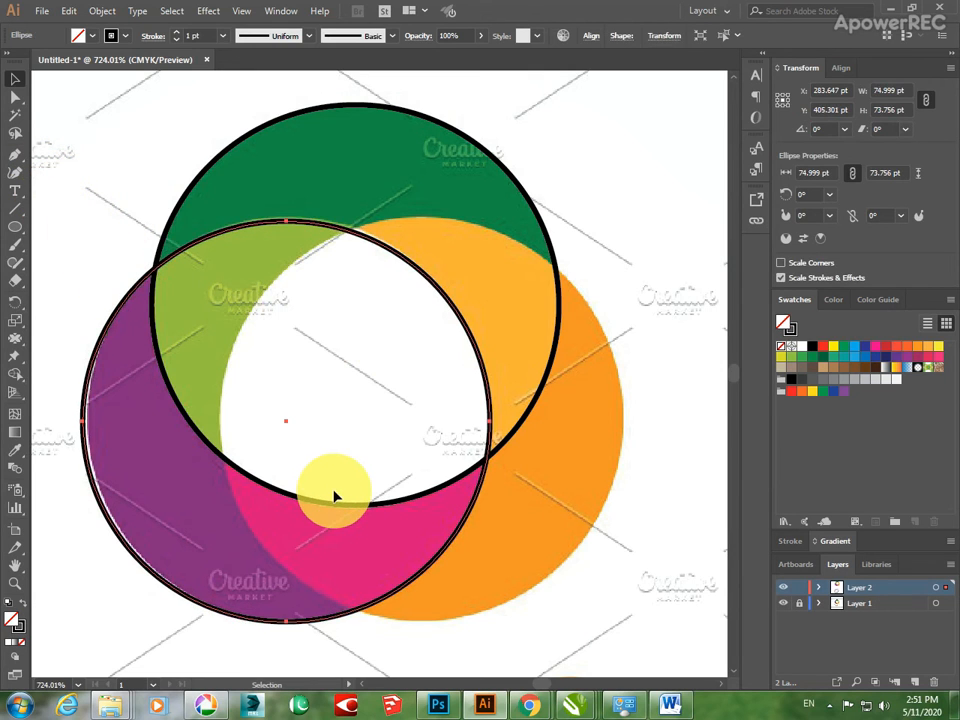
{"action": "key", "text": "Right"}
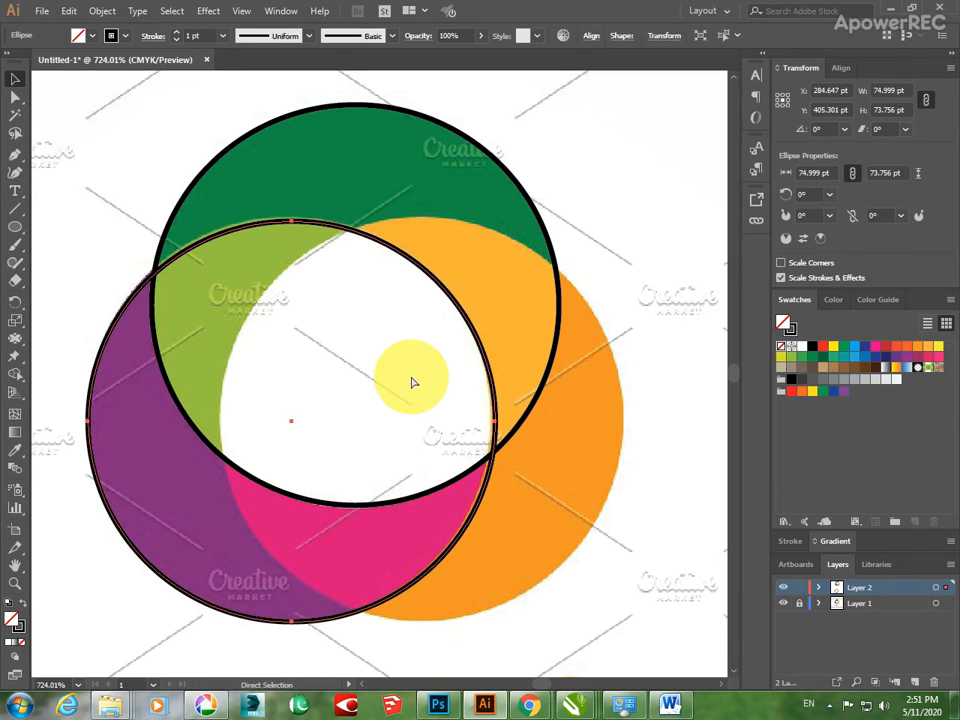
{"action": "key", "text": "Up"}
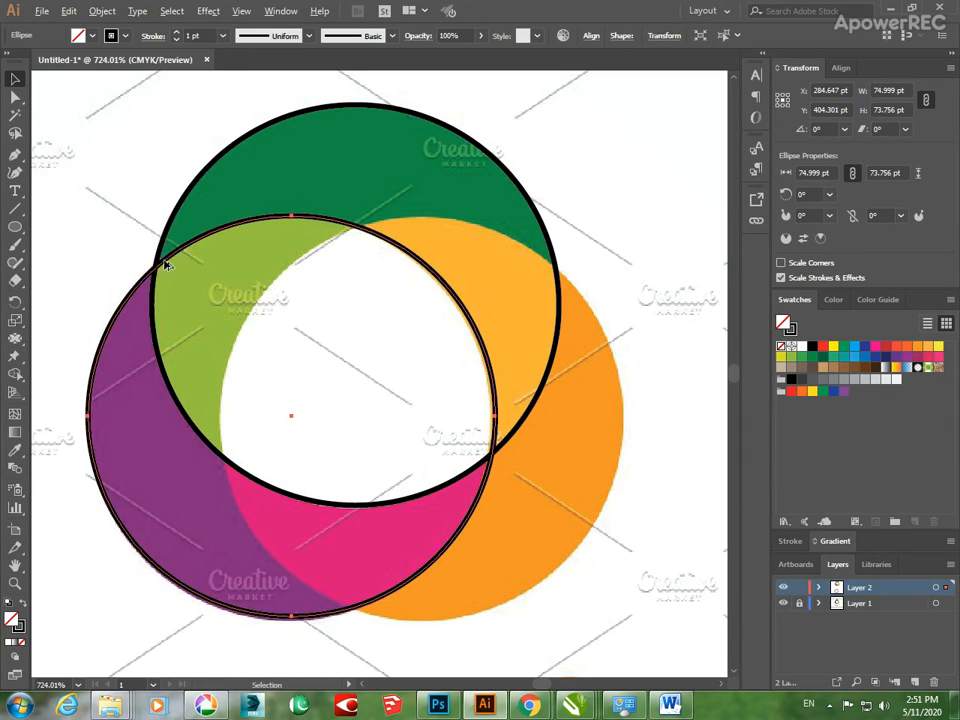
{"action": "left_click_drag", "start_coordinate": [164, 264], "coordinate": [295, 263]}
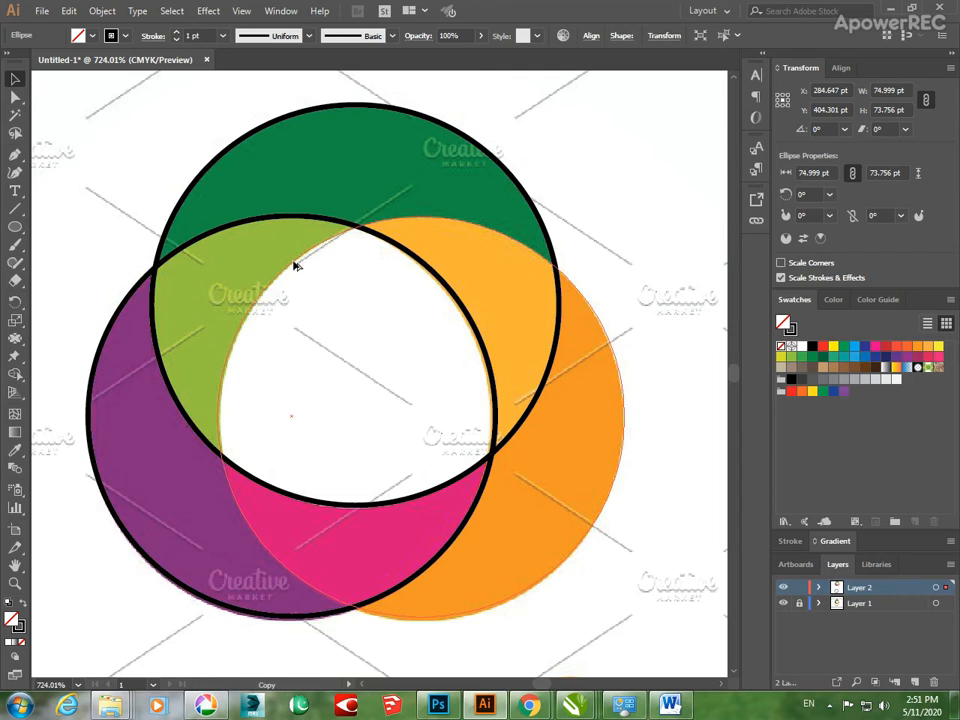
{"action": "left_click_drag", "start_coordinate": [295, 263], "coordinate": [325, 336]}
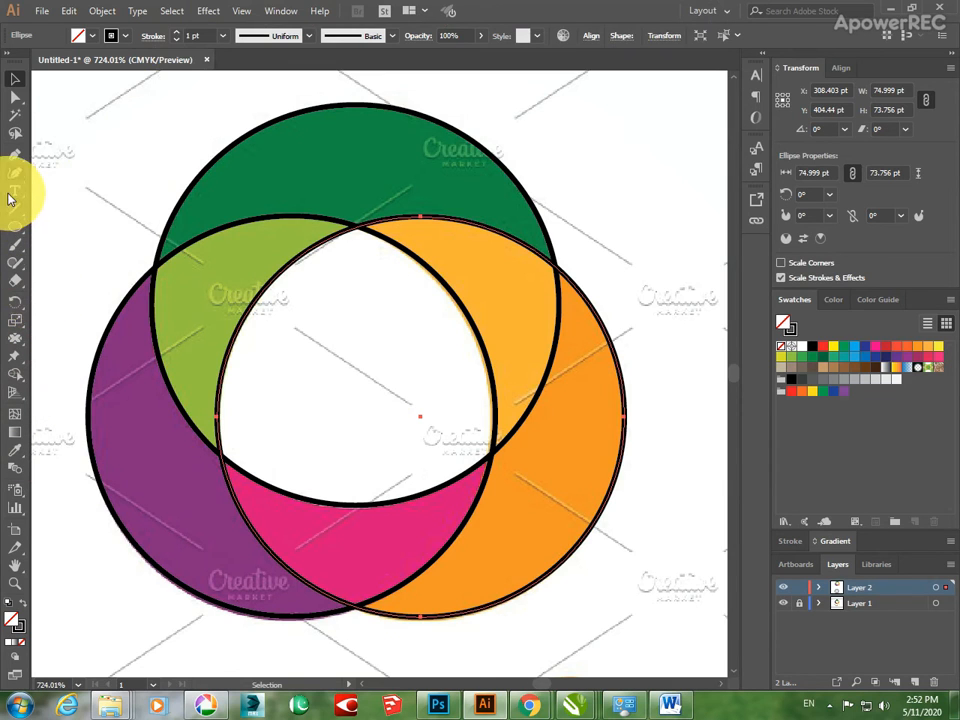
{"action": "left_click", "coordinate": [15, 133]}
{"action": "left_click", "coordinate": [230, 147]}
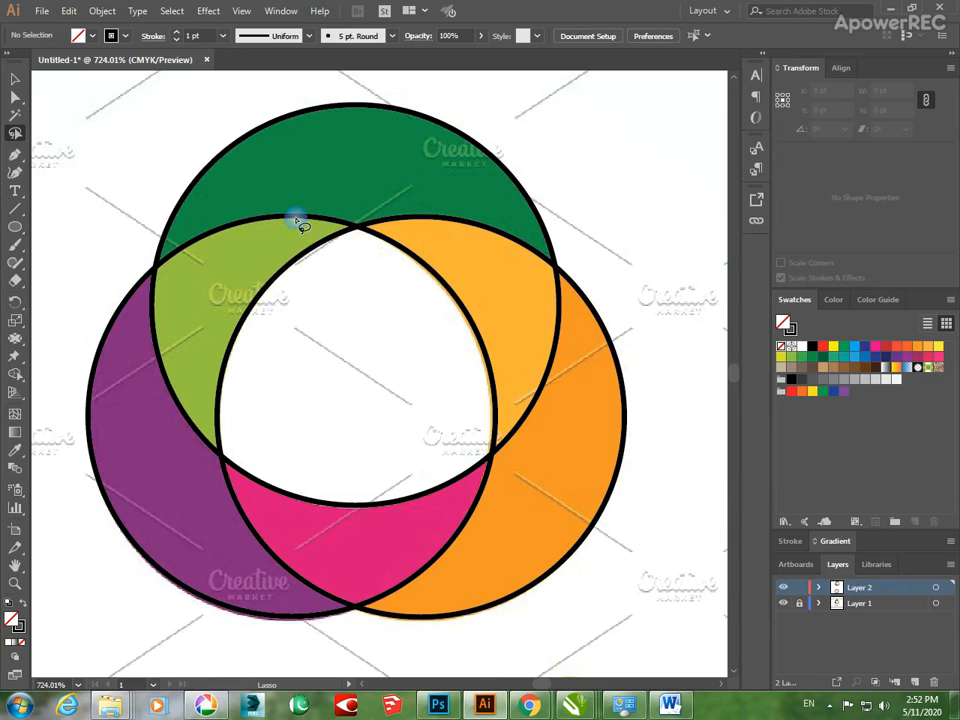
{"action": "left_click", "coordinate": [384, 222]}
{"action": "left_click", "coordinate": [406, 252]}
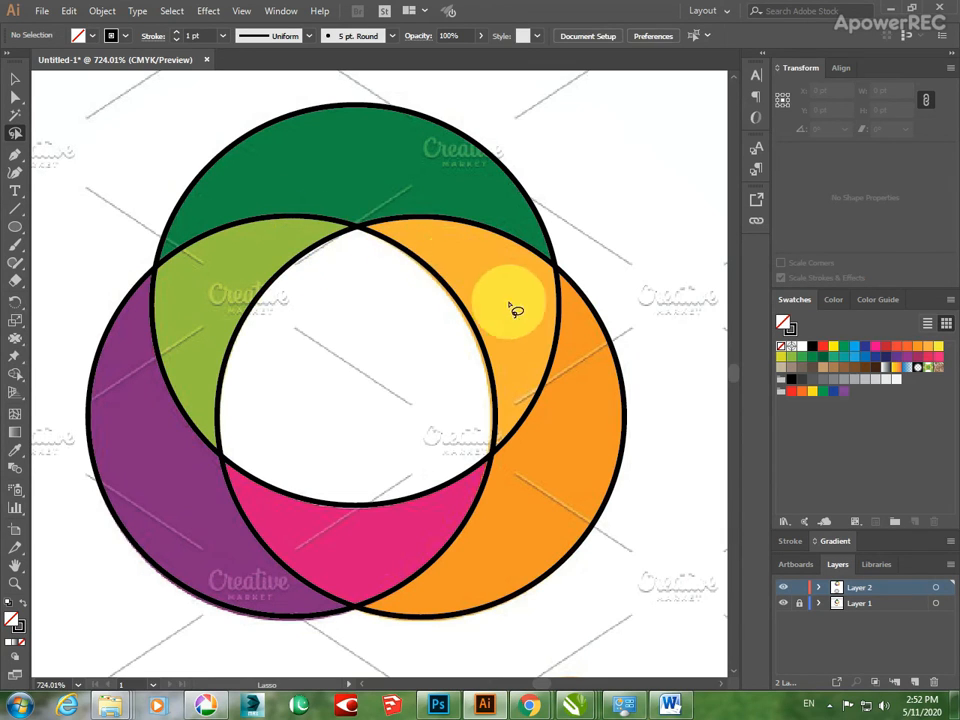
{"action": "left_click", "coordinate": [558, 324]}
{"action": "left_click", "coordinate": [455, 541]}
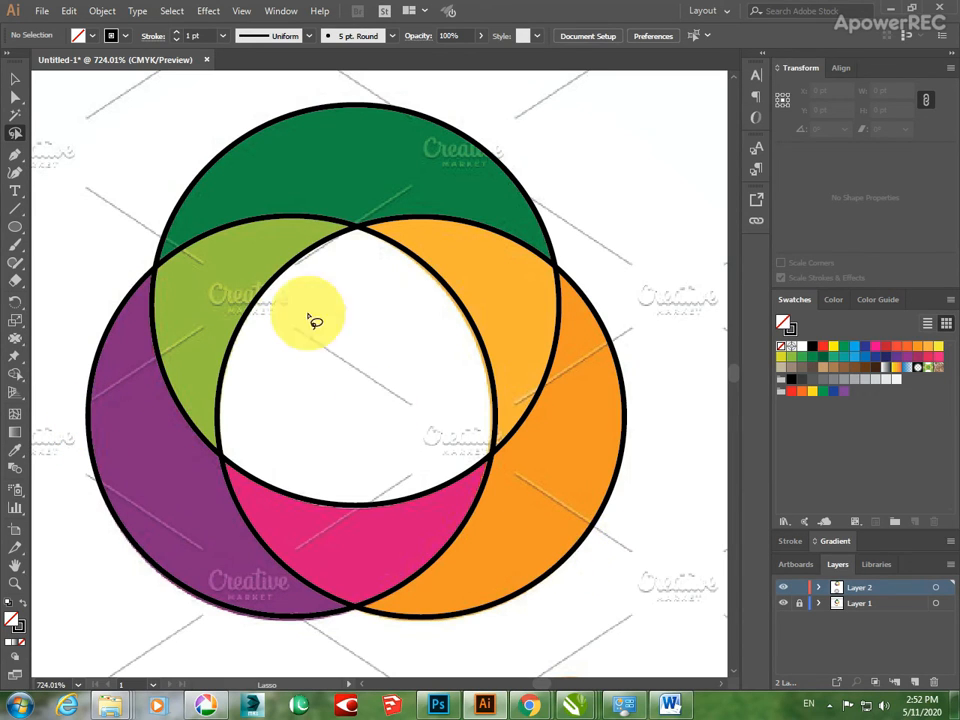
{"action": "left_click", "coordinate": [25, 383]}
{"action": "left_click", "coordinate": [100, 381]}
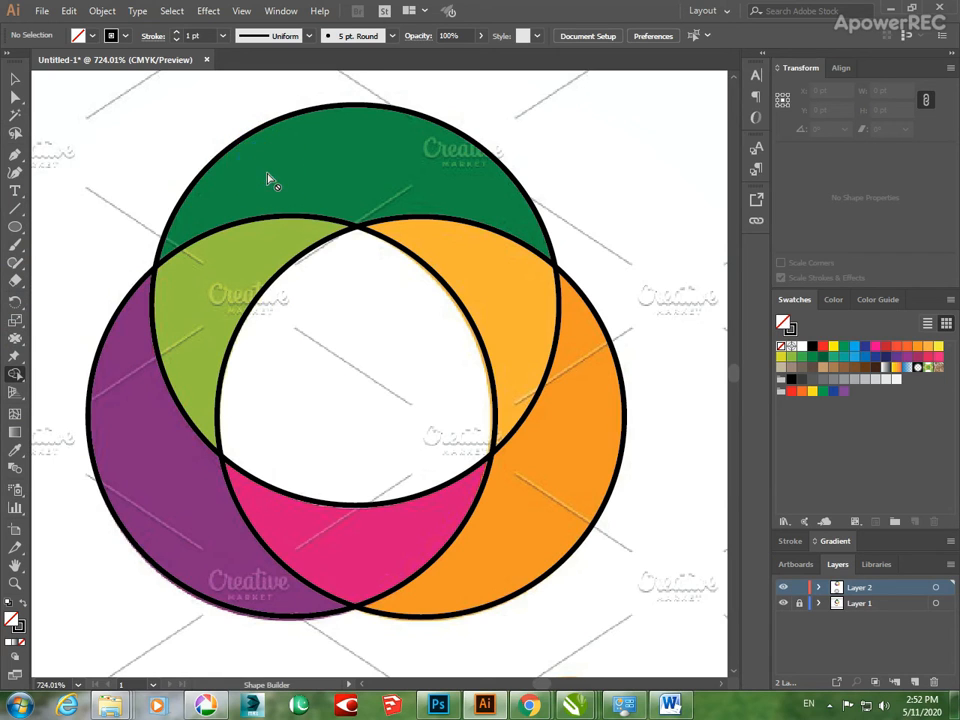
Select all three circle outlines and split them into seven separate regions with the Shape Builder.
{"action": "left_click", "coordinate": [14, 97]}
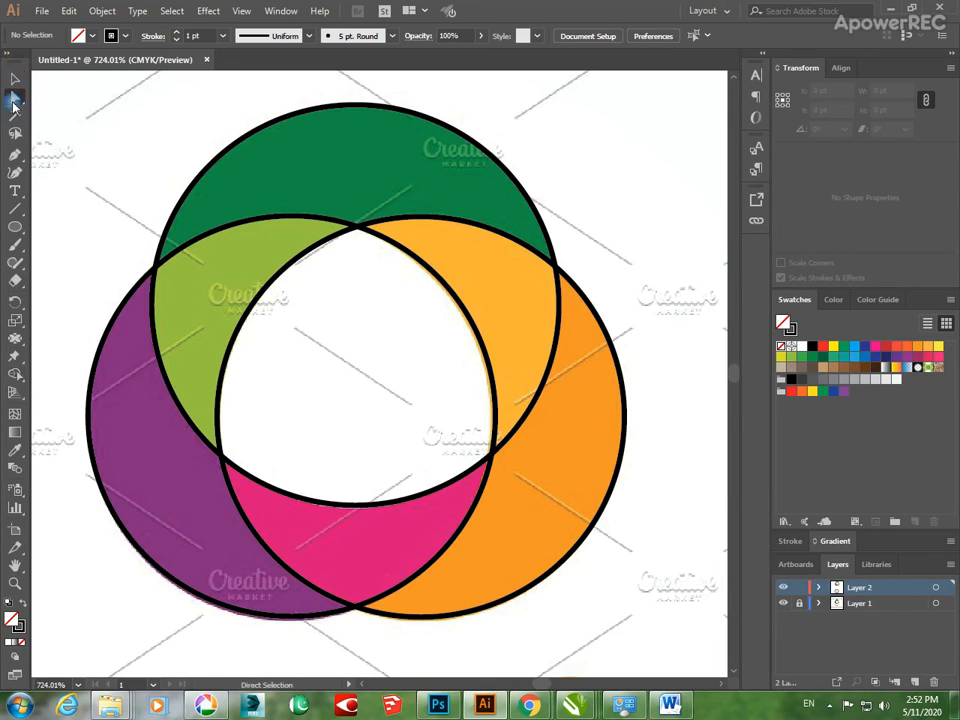
{"action": "left_click", "coordinate": [280, 128]}
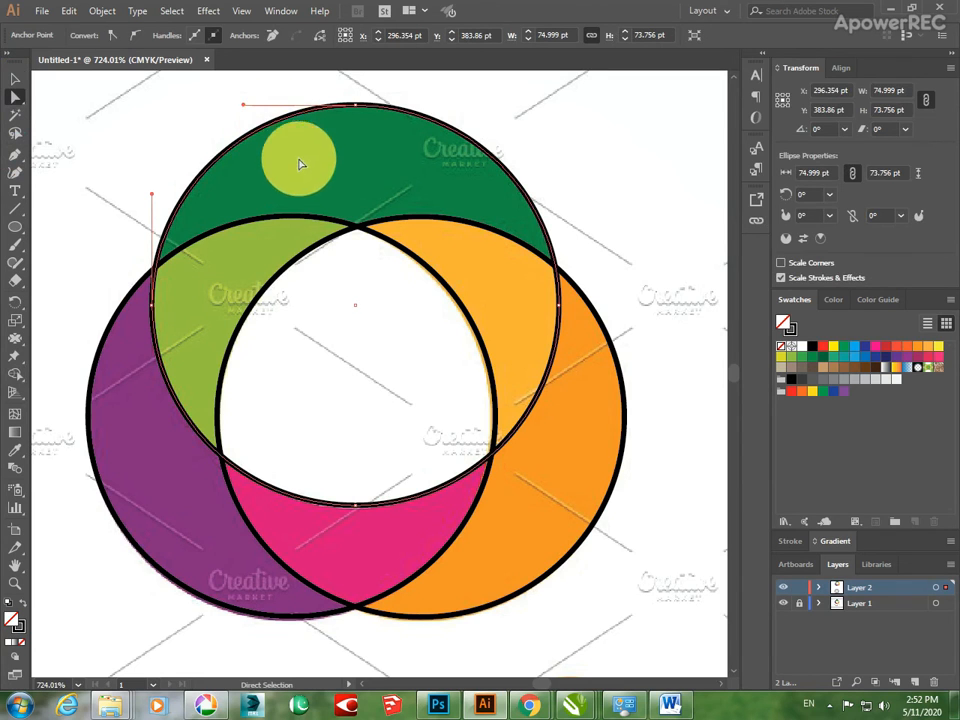
{"action": "left_click", "coordinate": [285, 222]}
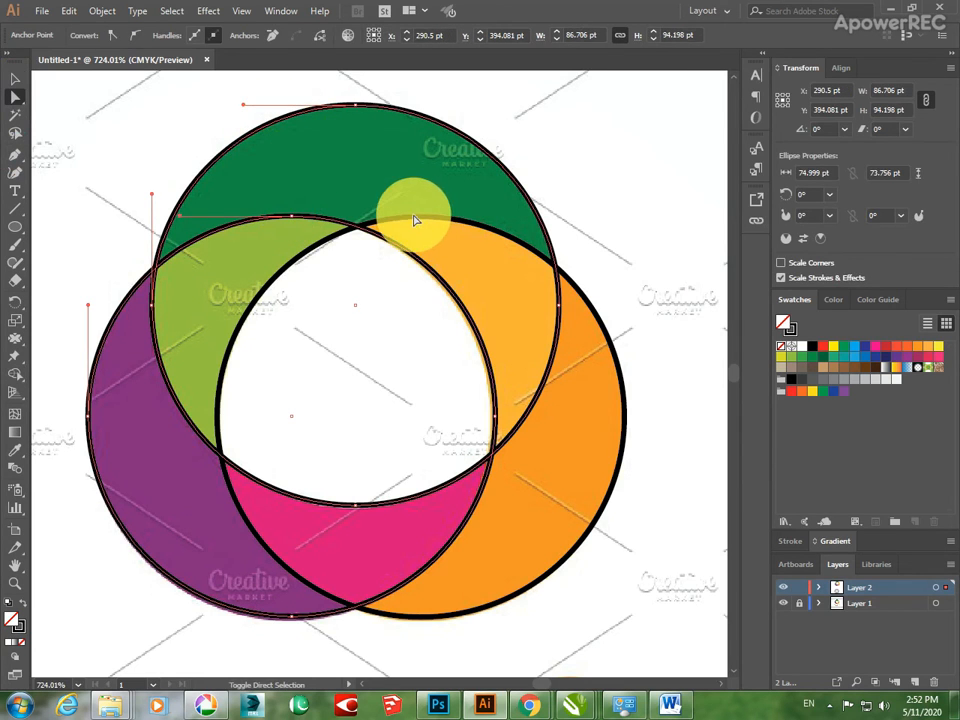
{"action": "left_click", "coordinate": [414, 216], "text": "shift"}
{"action": "left_click", "coordinate": [452, 220], "text": "shift"}
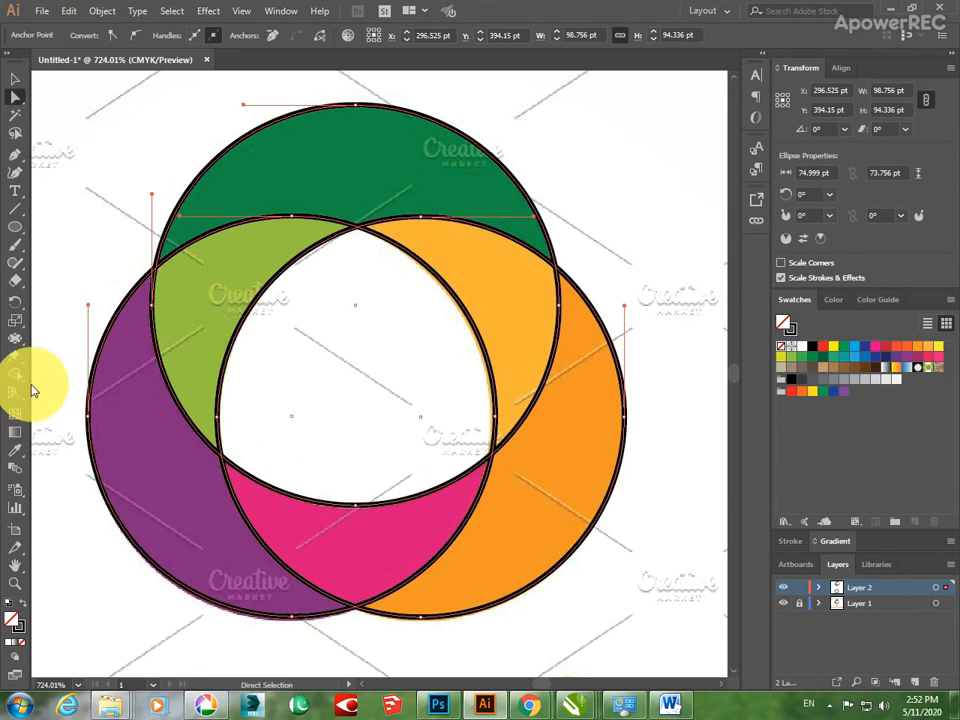
{"action": "left_click_drag", "start_coordinate": [25, 380], "coordinate": [86, 370]}
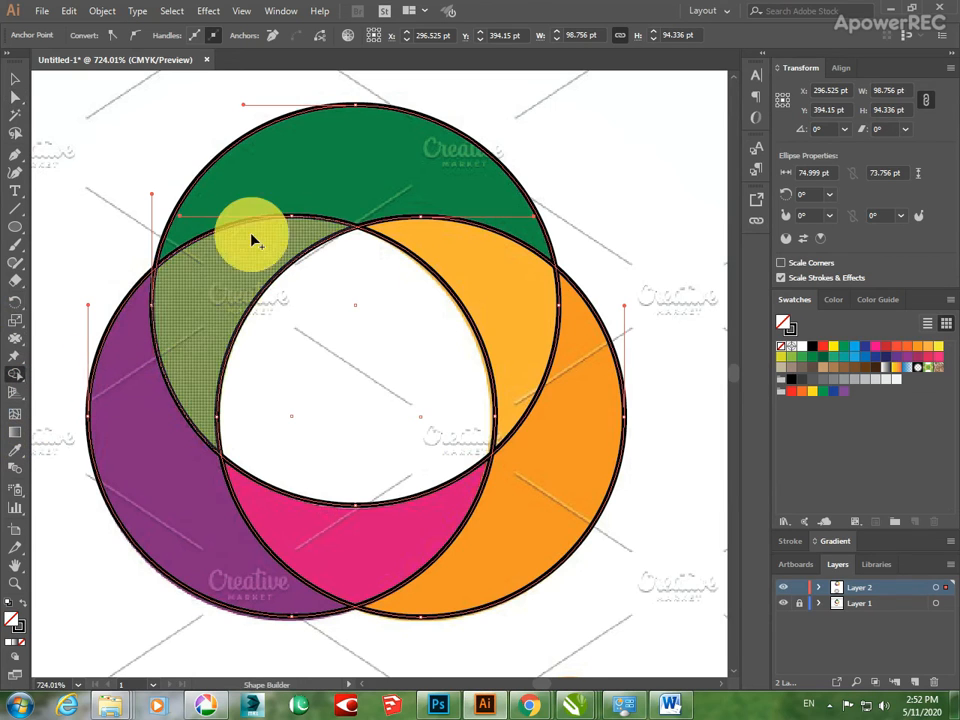
{"action": "left_click", "coordinate": [298, 156]}
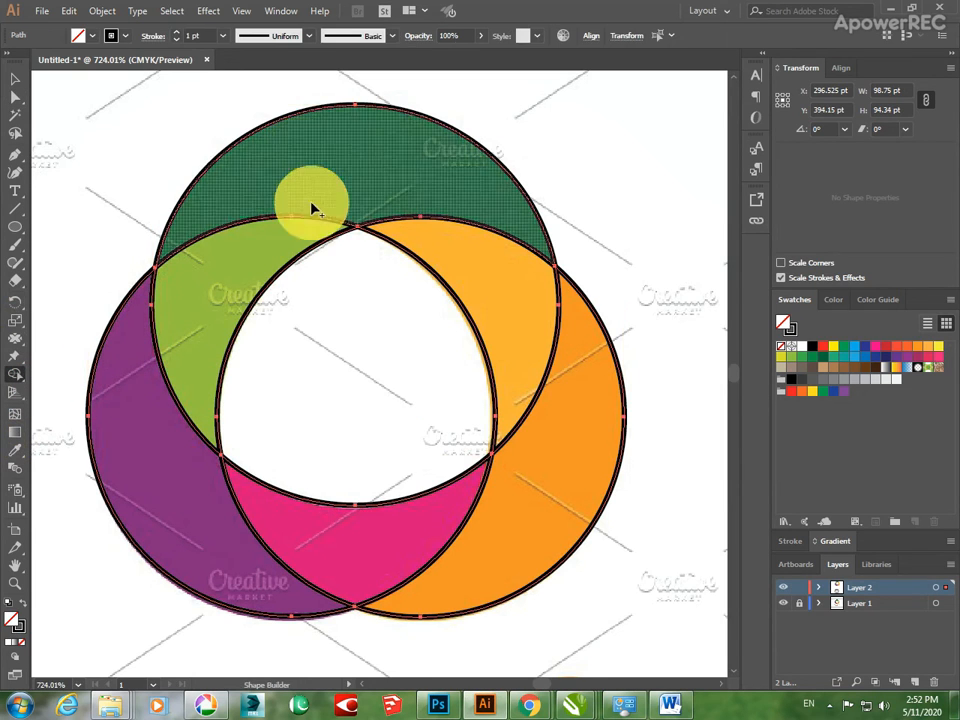
{"action": "left_click", "coordinate": [240, 253]}
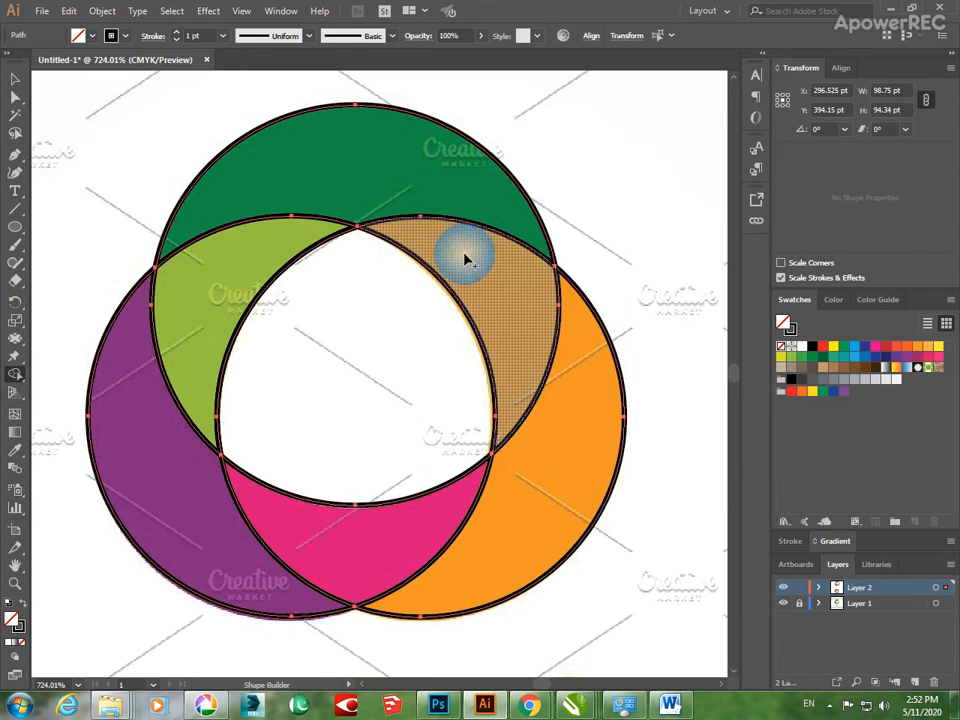
{"action": "left_click", "coordinate": [465, 254]}
{"action": "left_click", "coordinate": [400, 376]}
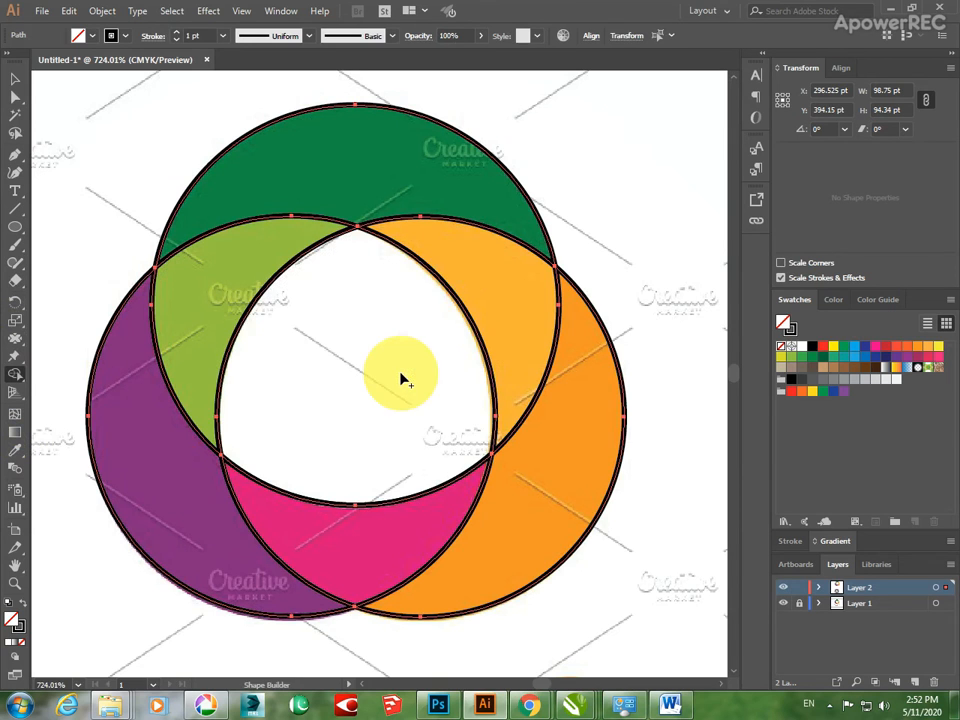
{"action": "left_click", "coordinate": [551, 514]}
{"action": "left_click", "coordinate": [348, 537]}
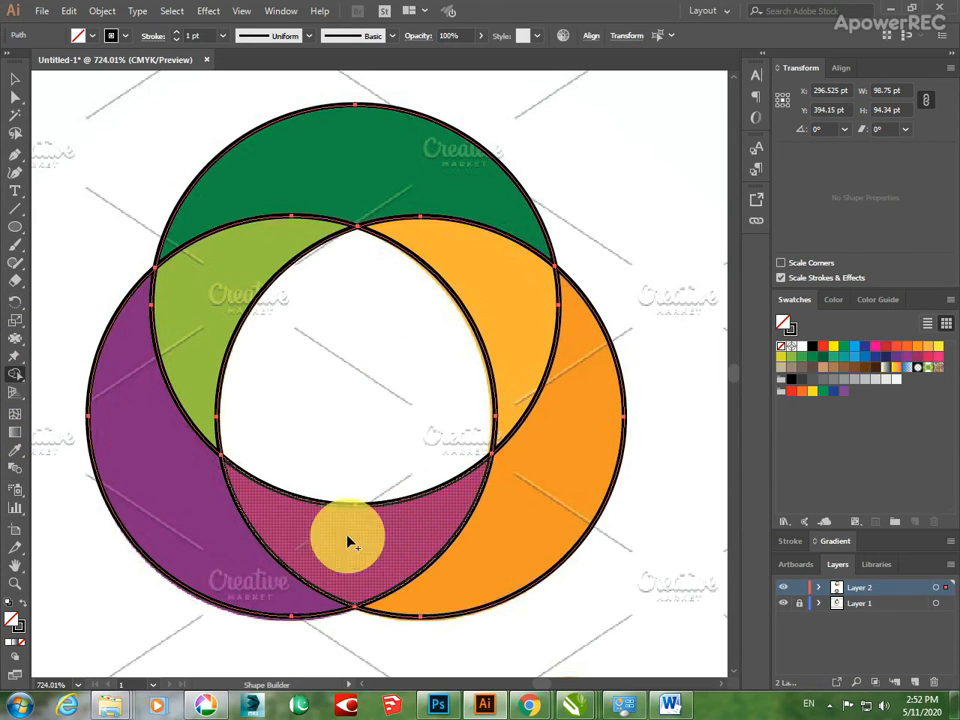
{"action": "left_click", "coordinate": [174, 500]}
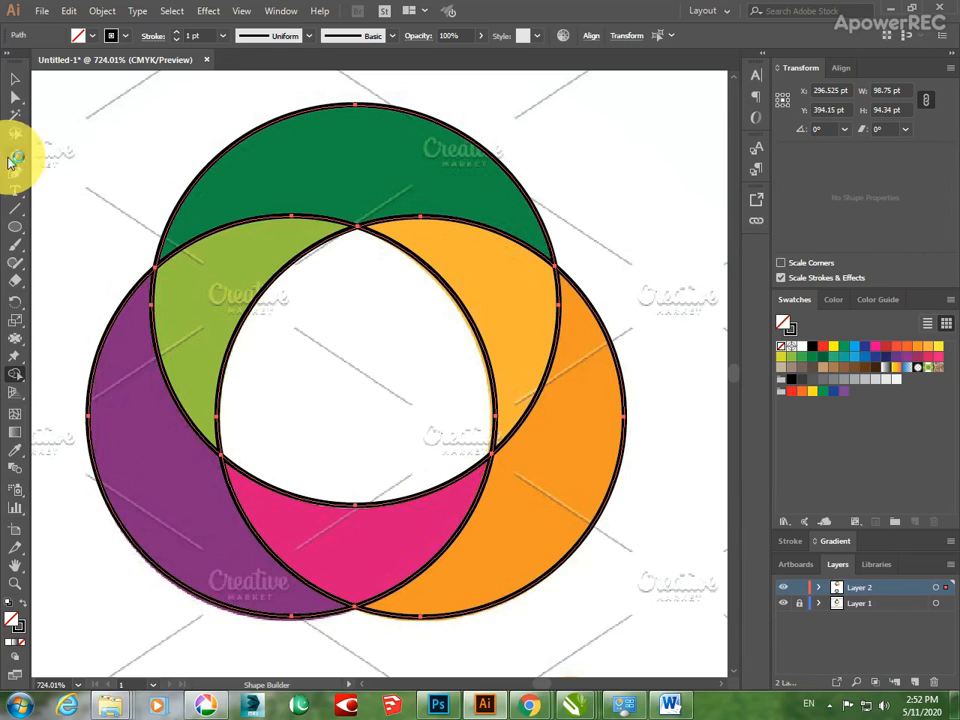
Select the whole group of split outlines and move it about 97 pt left, clear of the coloured reference circles.
{"action": "left_click", "coordinate": [15, 78]}
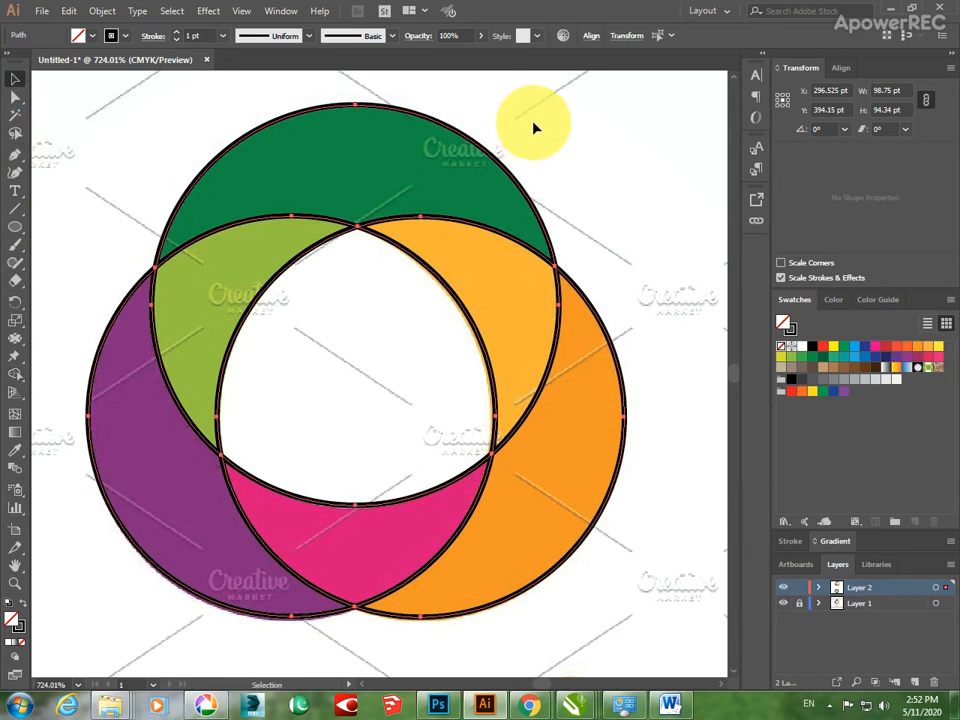
{"action": "key", "text": "ctrl+minus"}
{"action": "key", "text": "ctrl+minus"}
{"action": "key", "text": "ctrl+minus"}
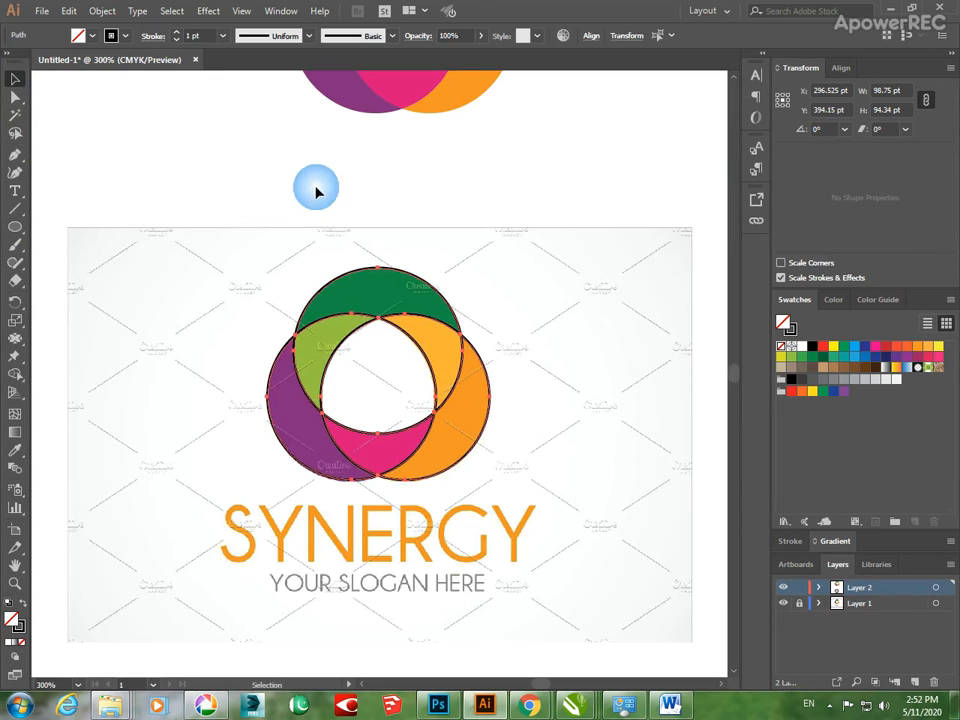
{"action": "left_click", "coordinate": [214, 205]}
{"action": "left_click_drag", "start_coordinate": [419, 429], "coordinate": [535, 494]}
{"action": "key", "text": "v"}
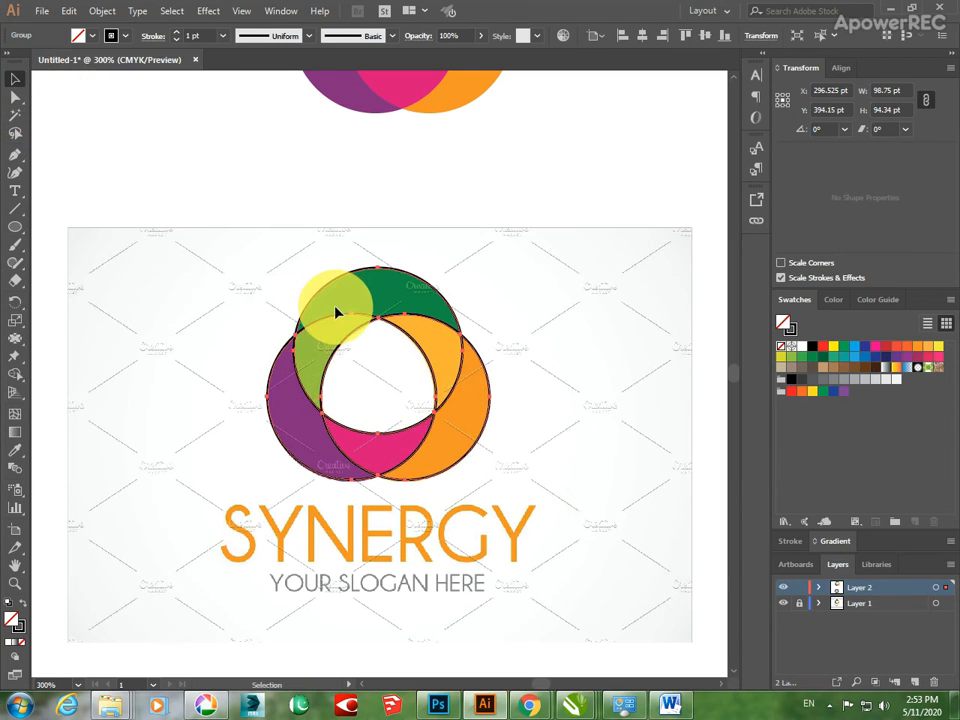
{"action": "left_click_drag", "start_coordinate": [336, 313], "coordinate": [370, 321]}
{"action": "key", "text": "Left"}
{"action": "key", "text": "Left"}
{"action": "key", "text": "Left"}
{"action": "key", "text": "Left"}
{"action": "key", "text": "Left"}
{"action": "key", "text": "Left"}
{"action": "key", "text": "Left"}
{"action": "key", "text": "Left"}
{"action": "key", "text": "Left"}
{"action": "key", "text": "Left"}
{"action": "key", "text": "Left"}
{"action": "key", "text": "Left"}
{"action": "key", "text": "Left"}
{"action": "key", "text": "Left"}
{"action": "key", "text": "Left"}
{"action": "key", "text": "Left"}
{"action": "key", "text": "Left"}
{"action": "key", "text": "Left"}
{"action": "key", "text": "Left"}
{"action": "key", "text": "Left"}
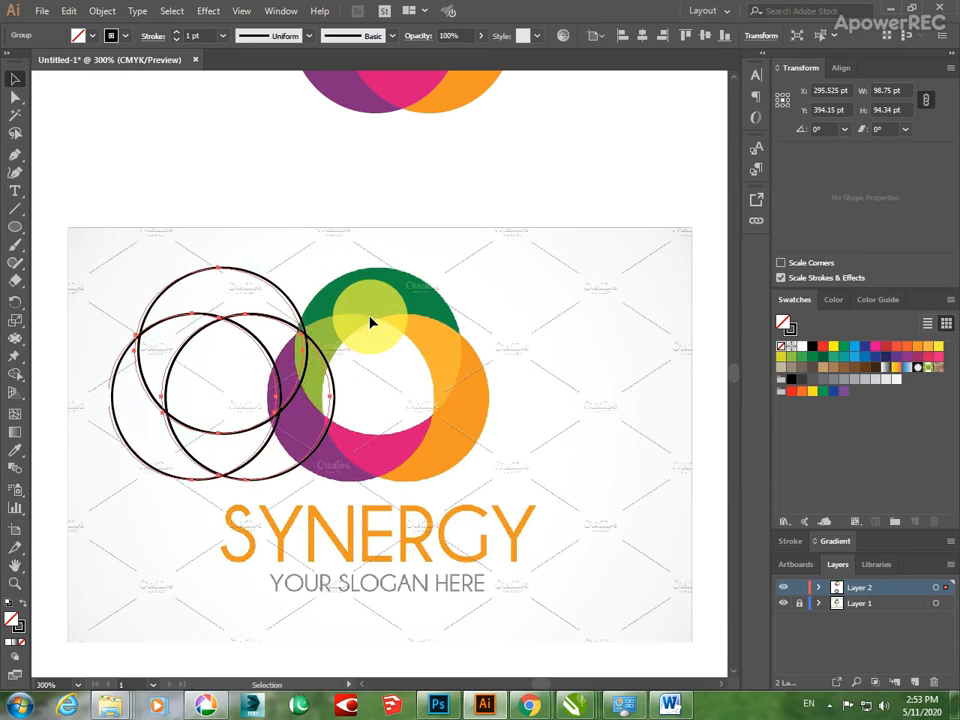
{"action": "key", "text": "Left"}
{"action": "key", "text": "Left"}
{"action": "key", "text": "Left"}
{"action": "key", "text": "Left"}
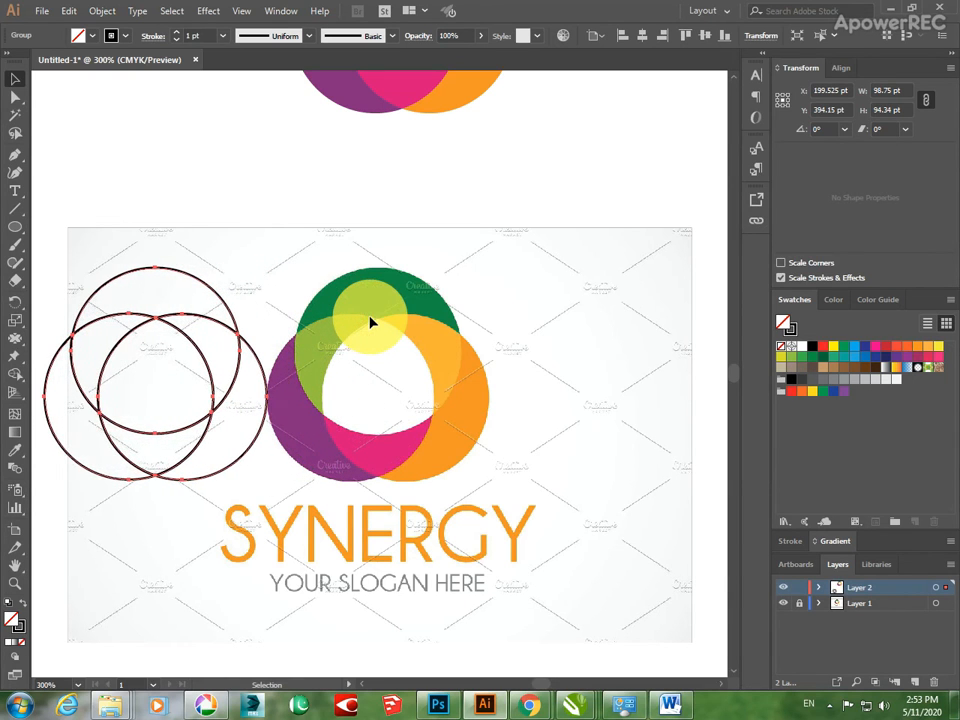
{"action": "left_click", "coordinate": [231, 187]}
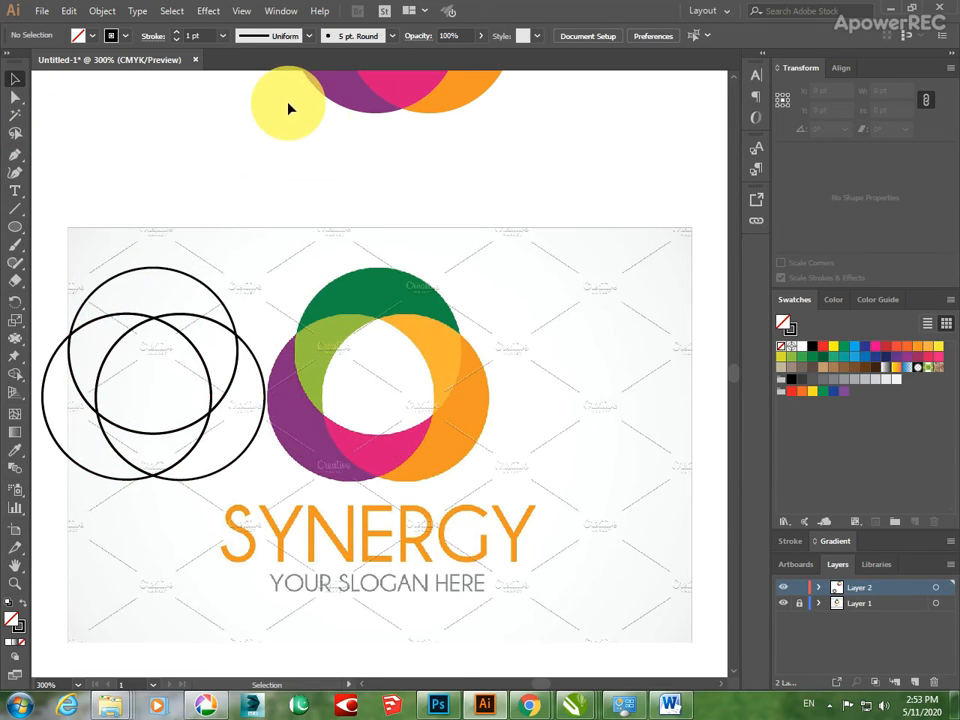
Show the rulers and place horizontal guides at the upper and lower edges of the green circle.
{"action": "key", "text": "ctrl+r"}
{"action": "left_click_drag", "start_coordinate": [299, 84], "coordinate": [307, 267]}
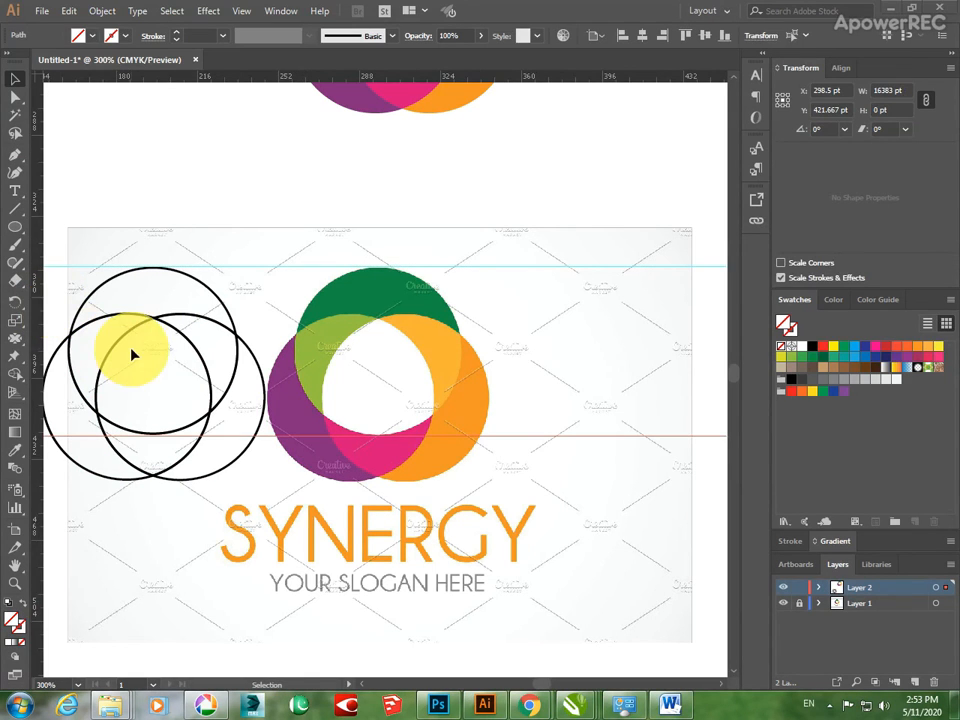
{"action": "key", "text": "space"}
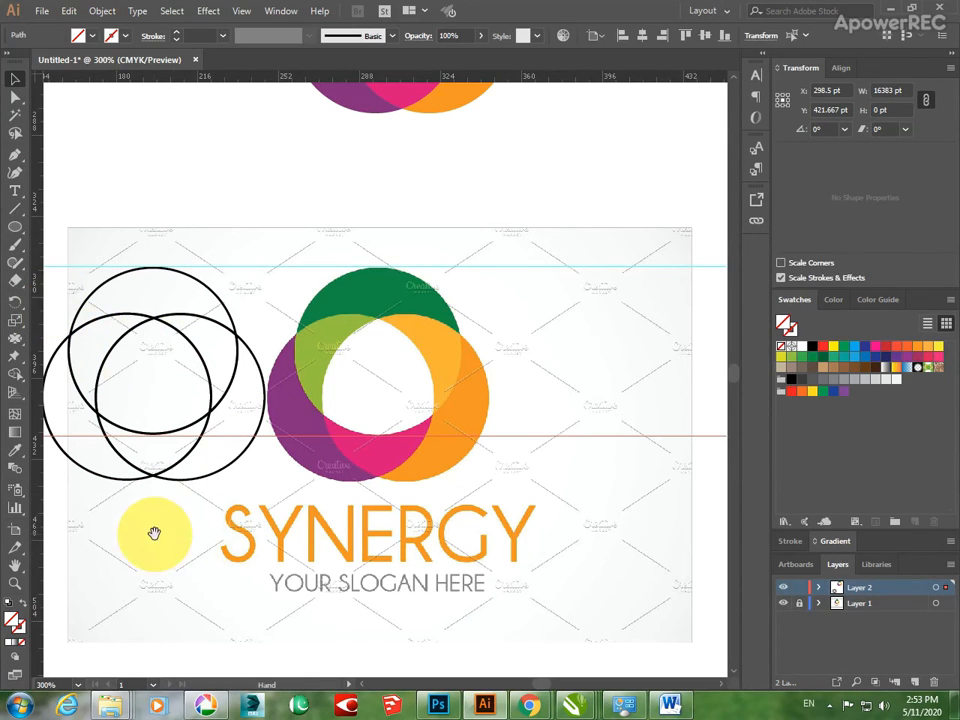
{"action": "left_click_drag", "start_coordinate": [154, 525], "coordinate": [259, 534]}
{"action": "left_click", "coordinate": [257, 516]}
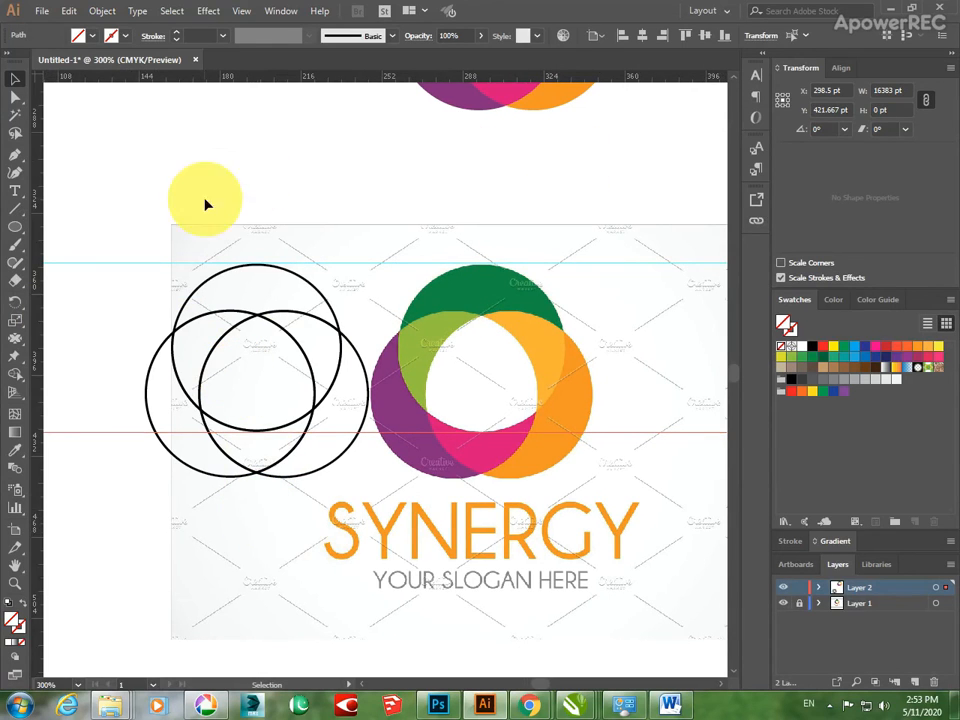
{"action": "left_click", "coordinate": [16, 96]}
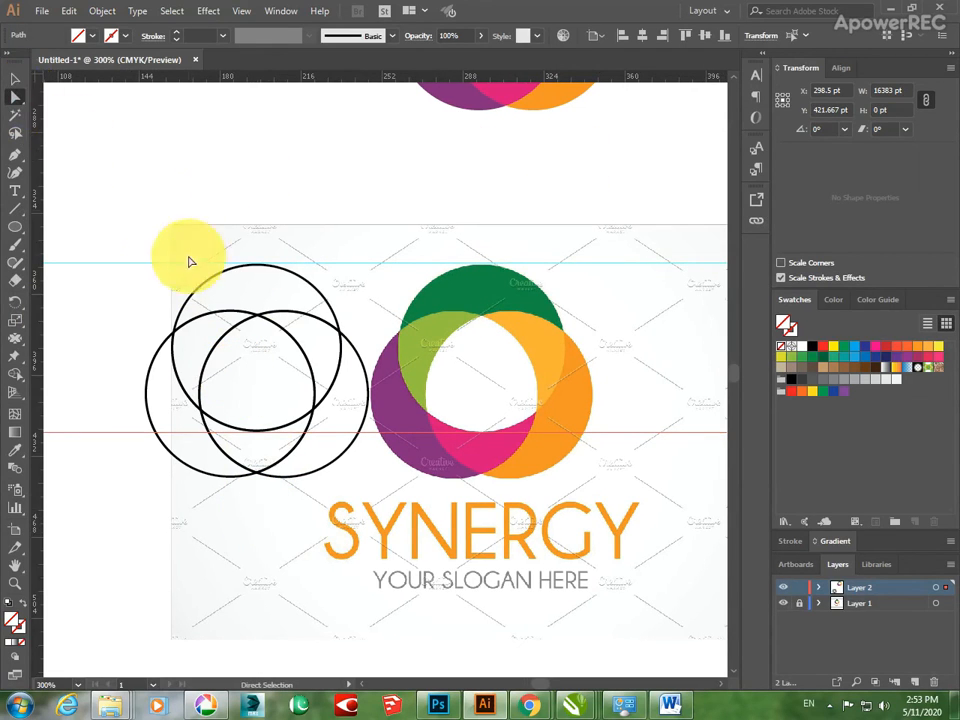
{"action": "left_click", "coordinate": [241, 266]}
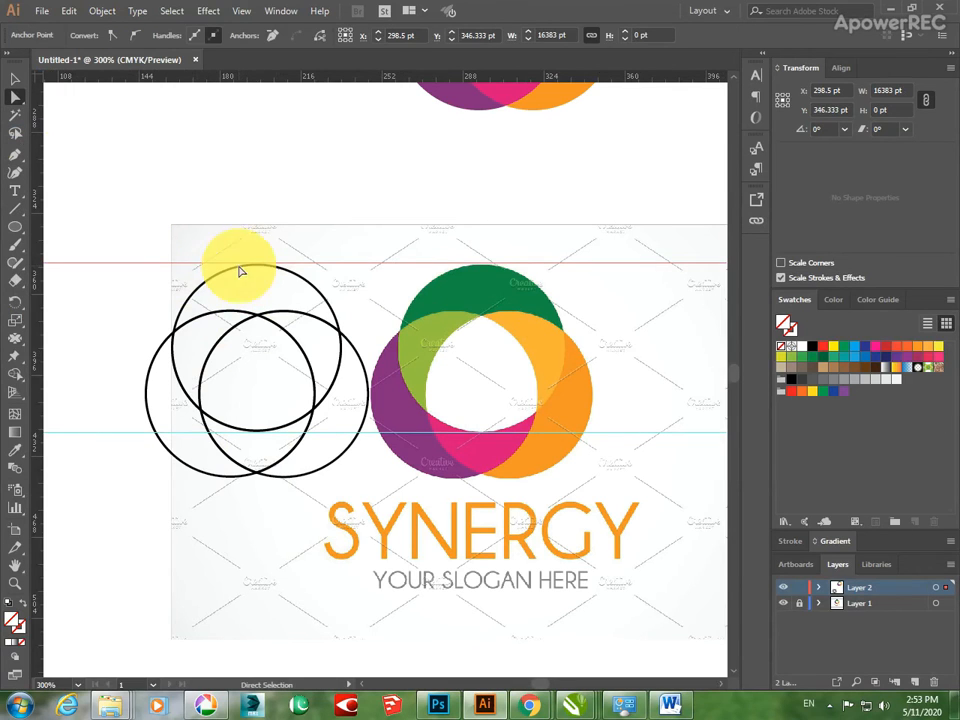
{"action": "left_click", "coordinate": [360, 195]}
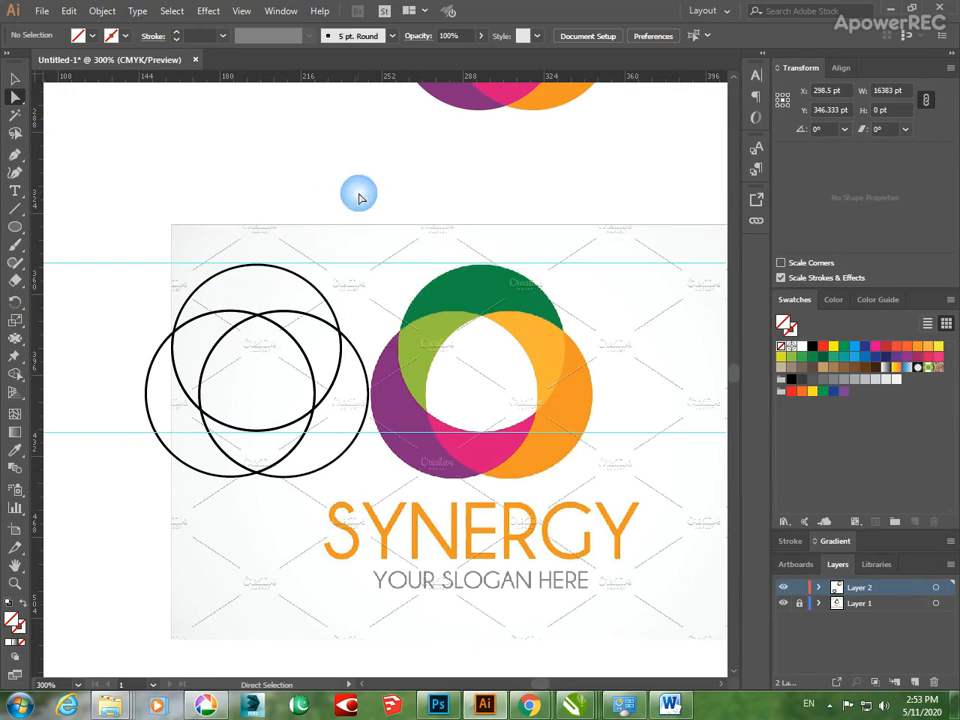
{"action": "left_click", "coordinate": [15, 367]}
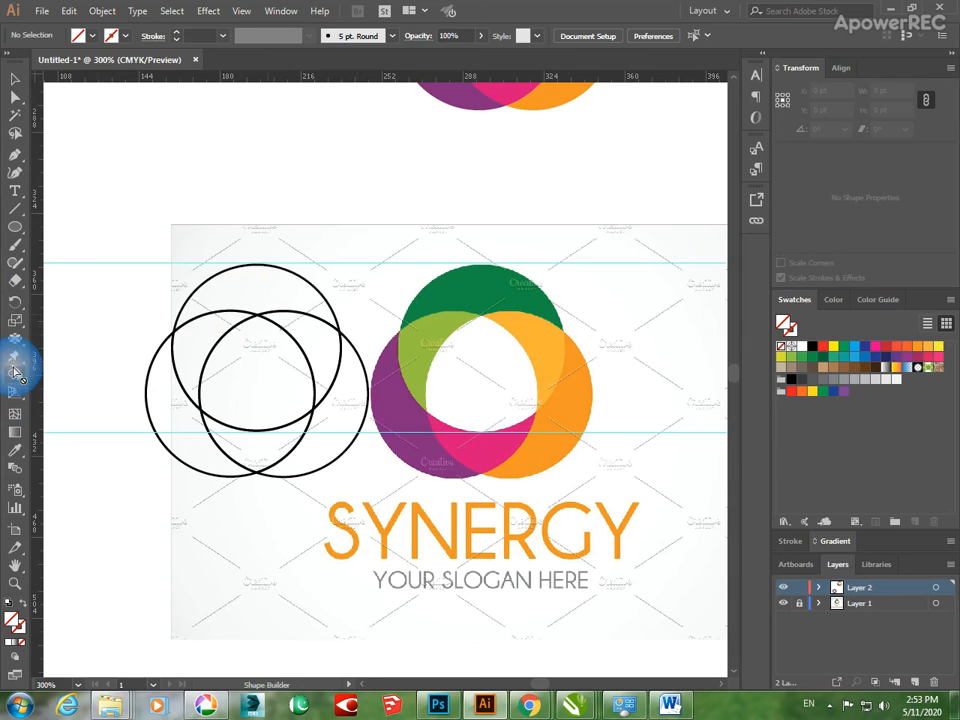
{"action": "left_click", "coordinate": [252, 271]}
{"action": "left_click", "coordinate": [246, 270]}
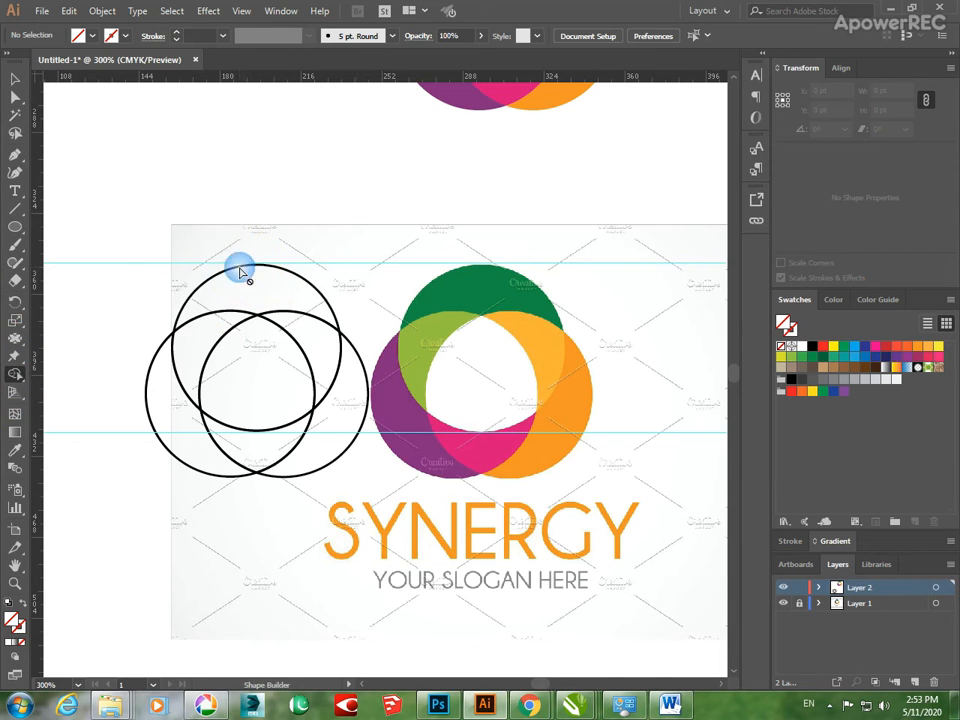
{"action": "left_click", "coordinate": [893, 587]}
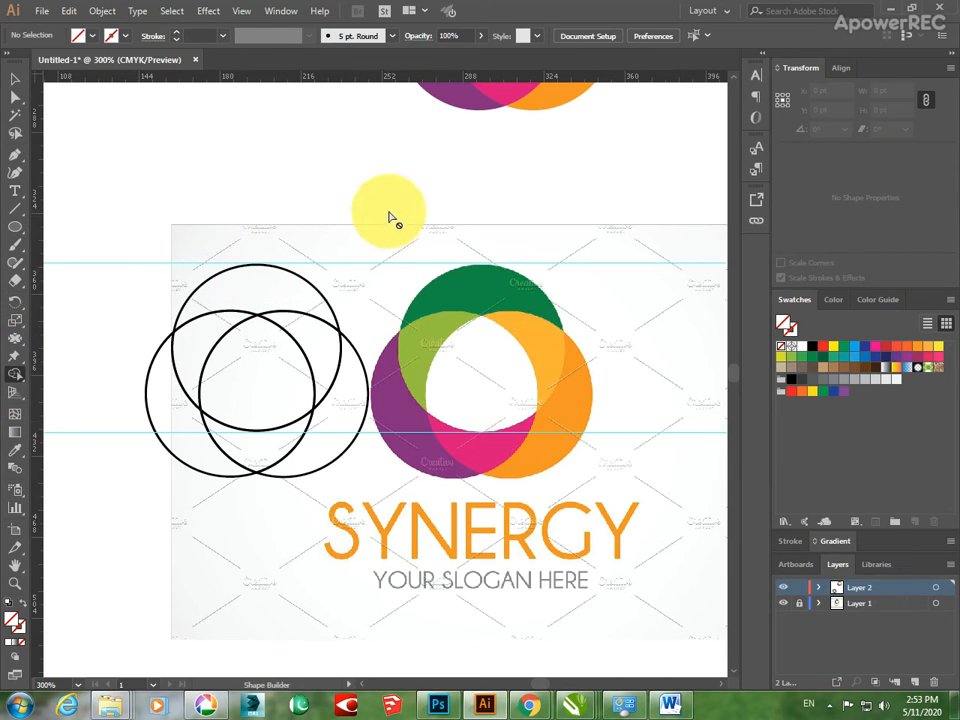
{"action": "left_click", "coordinate": [257, 281]}
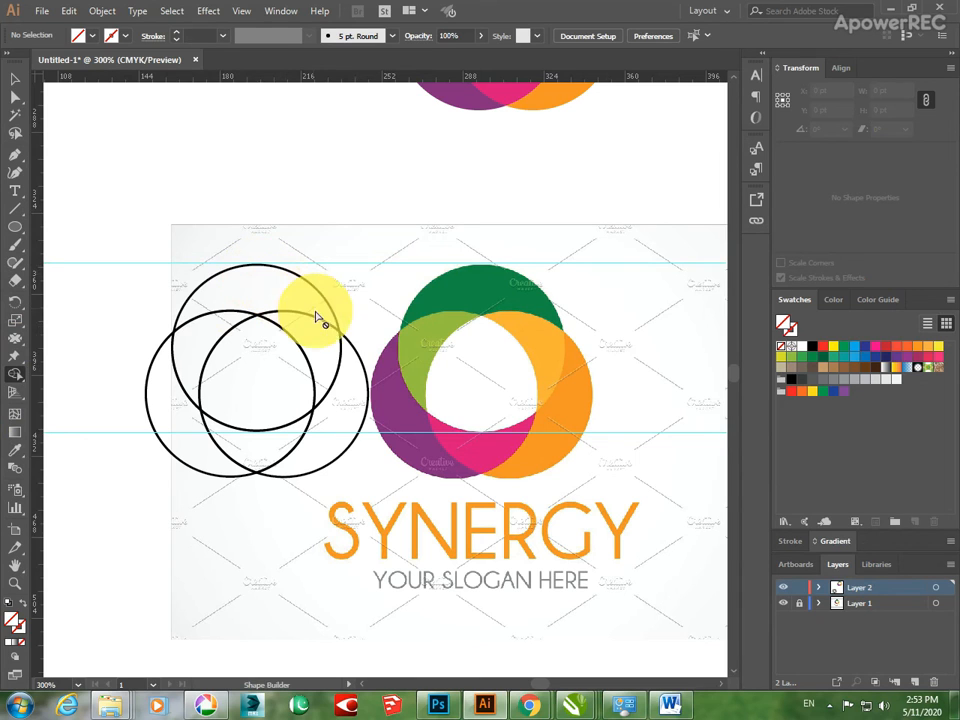
Undo the placement of the horizontal guide at the green circle's lower edge.
{"action": "key", "text": "ctrl+z"}
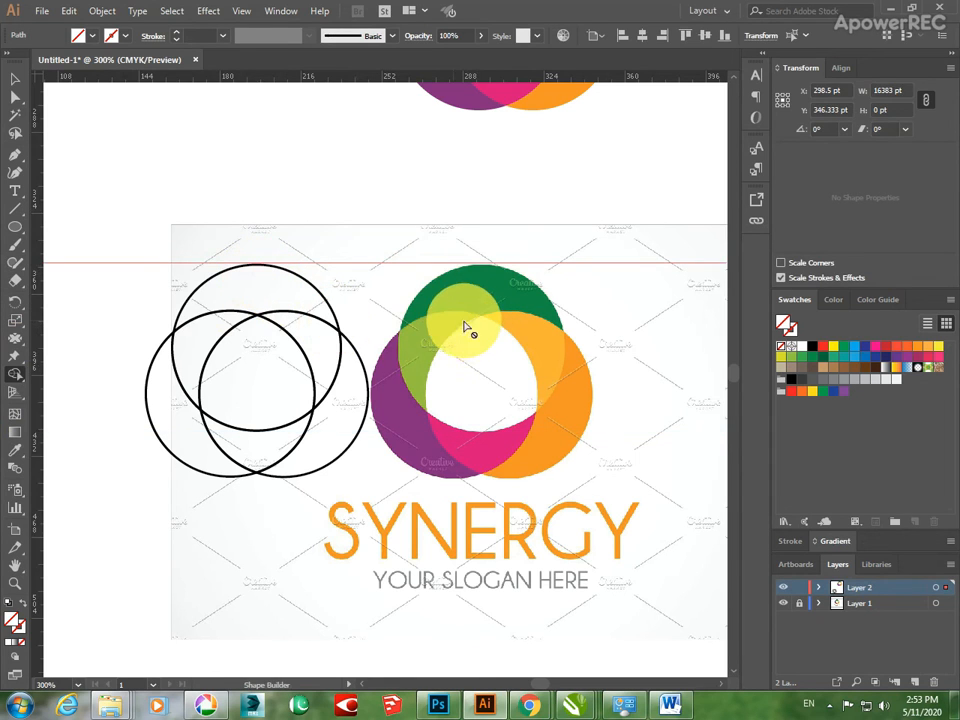
{"action": "left_click", "coordinate": [236, 288]}
{"action": "left_click", "coordinate": [232, 273]}
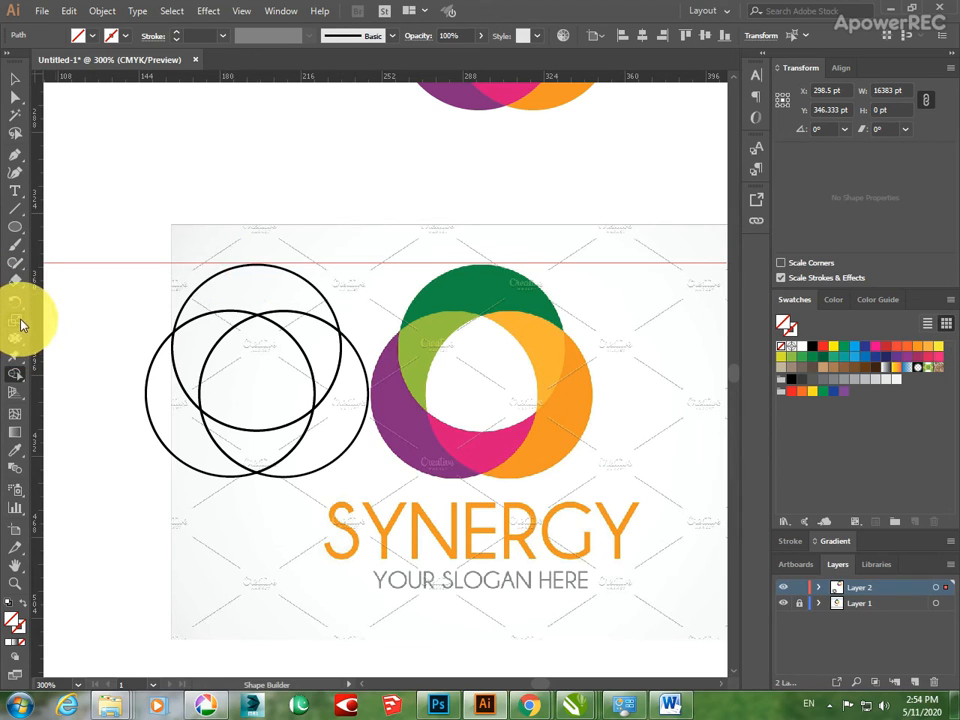
{"action": "left_click", "coordinate": [25, 388]}
{"action": "left_click", "coordinate": [79, 375]}
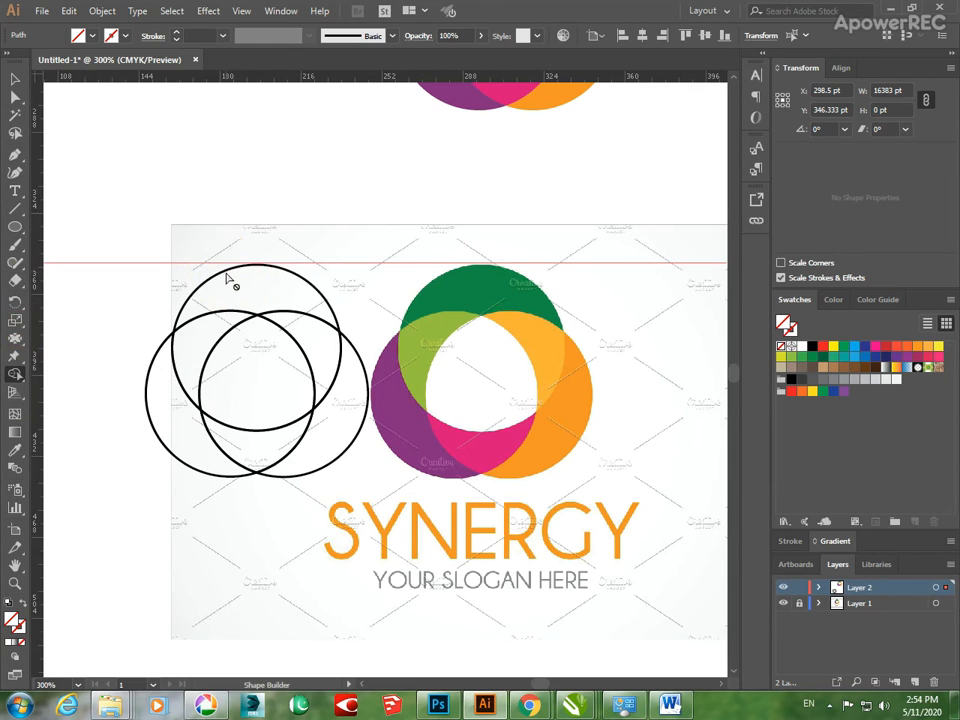
{"action": "left_click", "coordinate": [240, 318]}
Select only the upper crescent of the split outlines and fill it with the dark green sampled from the reference logo.
{"action": "left_click", "coordinate": [17, 97]}
{"action": "left_click", "coordinate": [216, 268]}
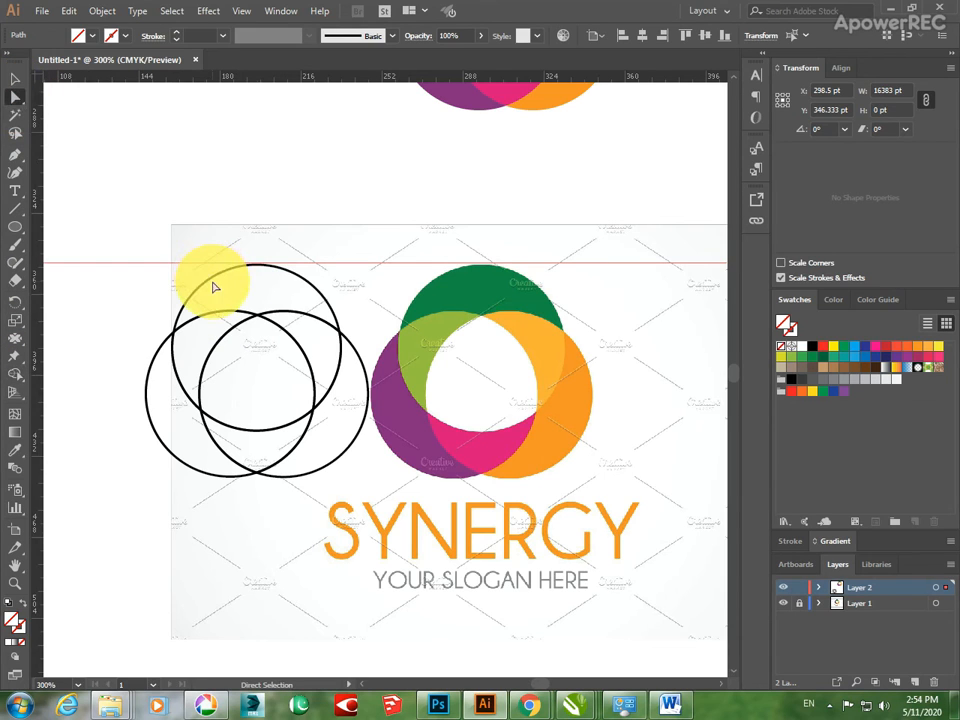
{"action": "left_click", "coordinate": [214, 277]}
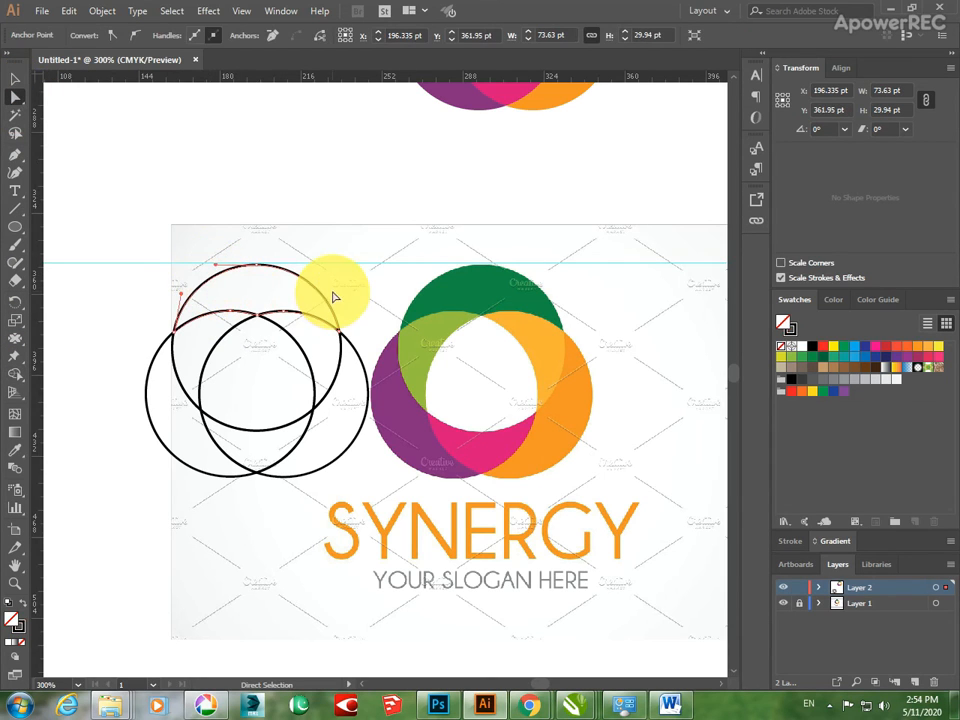
{"action": "left_click", "coordinate": [15, 450]}
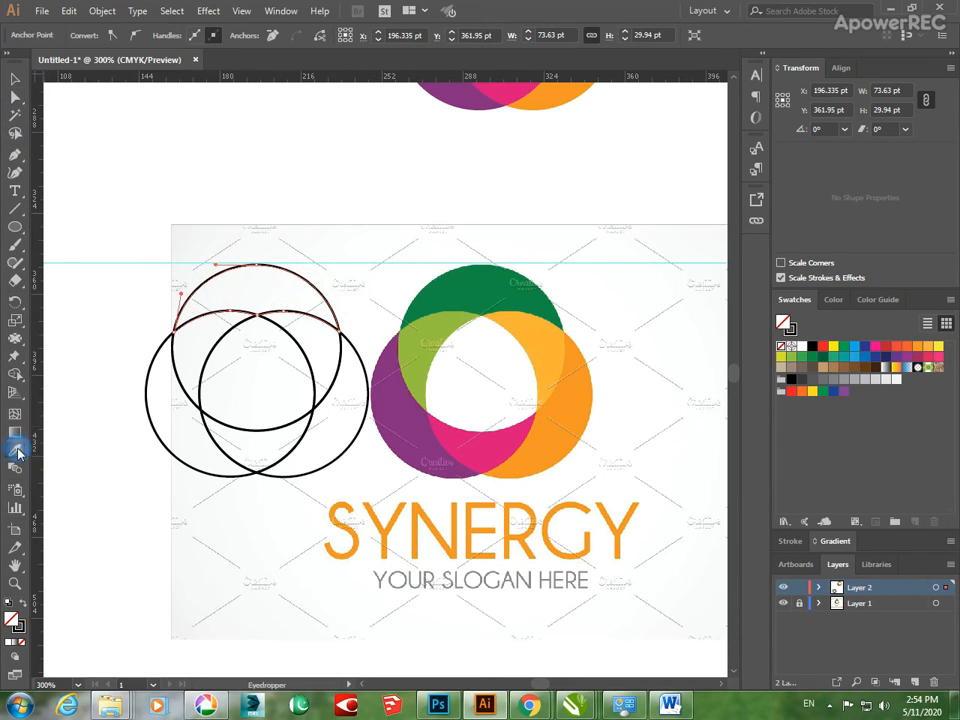
{"action": "left_click", "coordinate": [474, 286]}
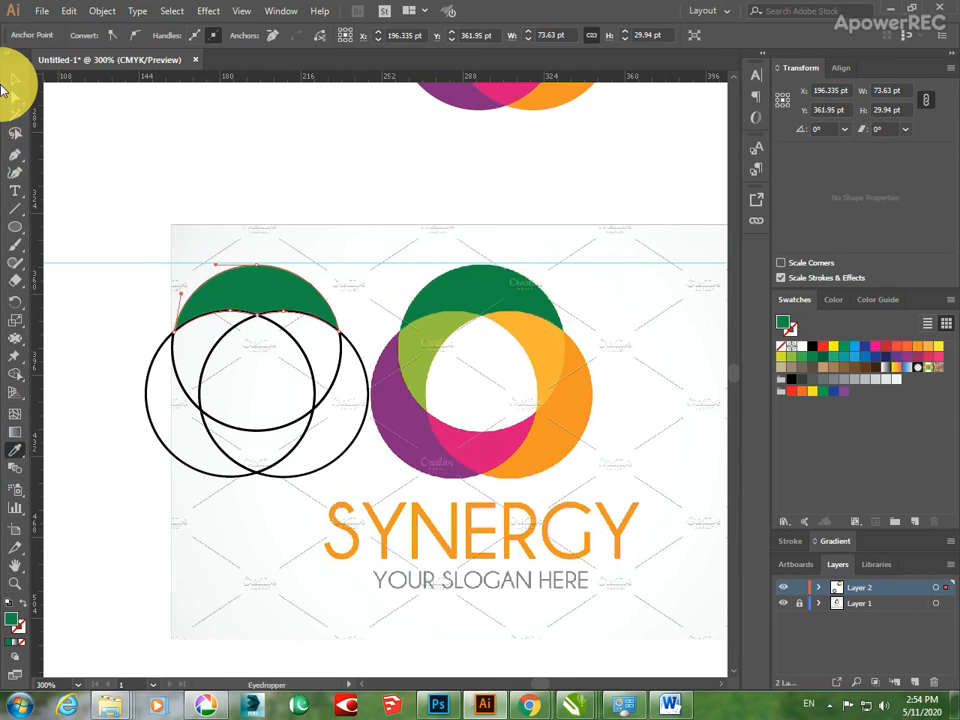
{"action": "left_click", "coordinate": [13, 79]}
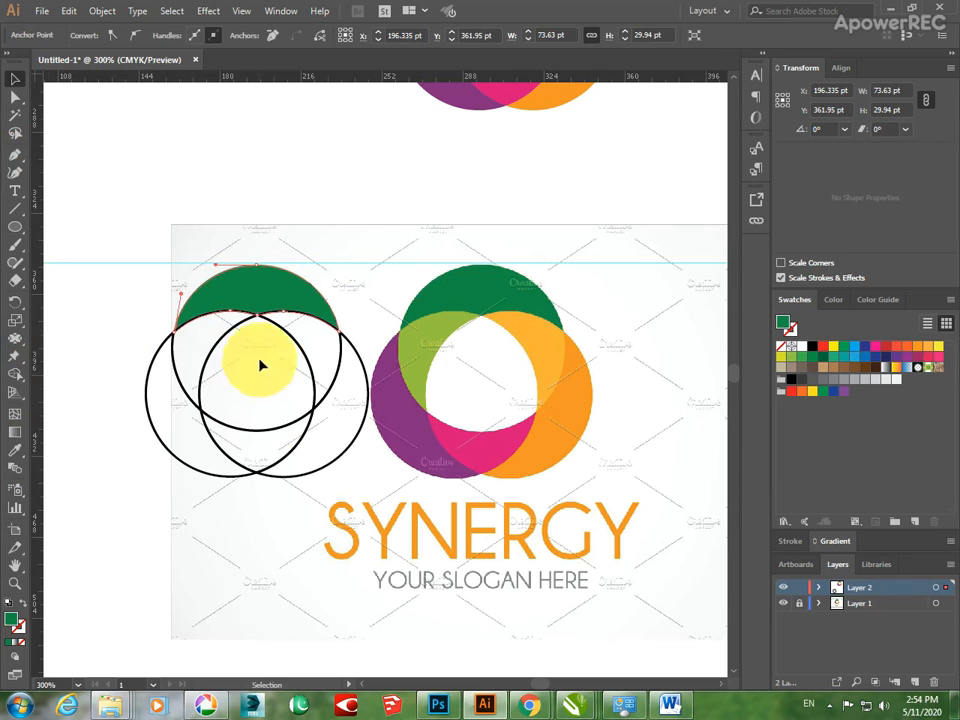
{"action": "left_click", "coordinate": [175, 332]}
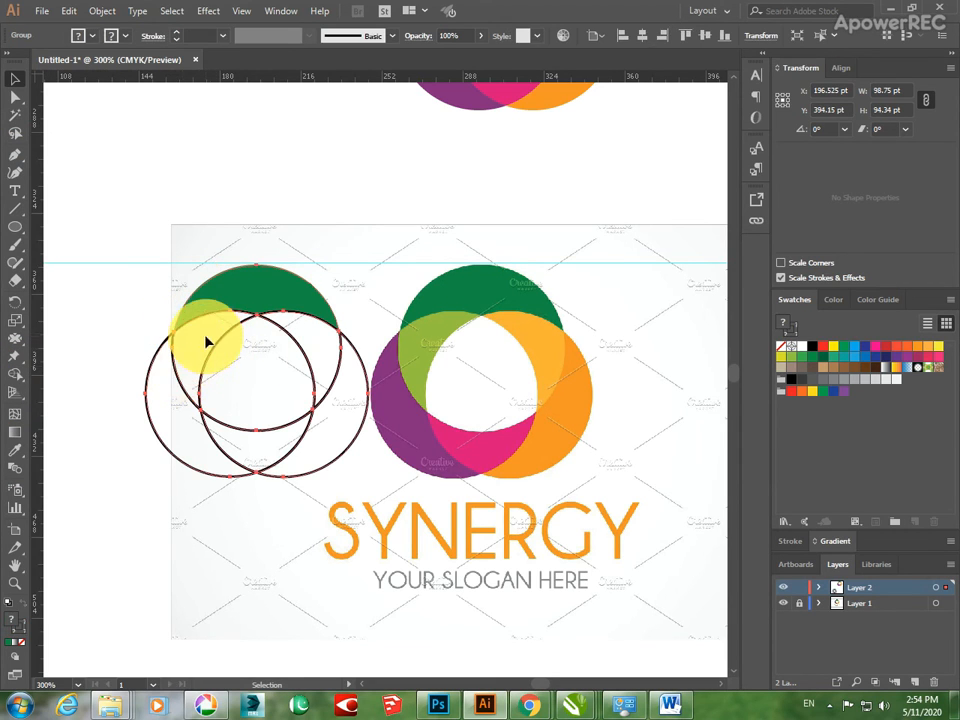
{"action": "left_click", "coordinate": [205, 342]}
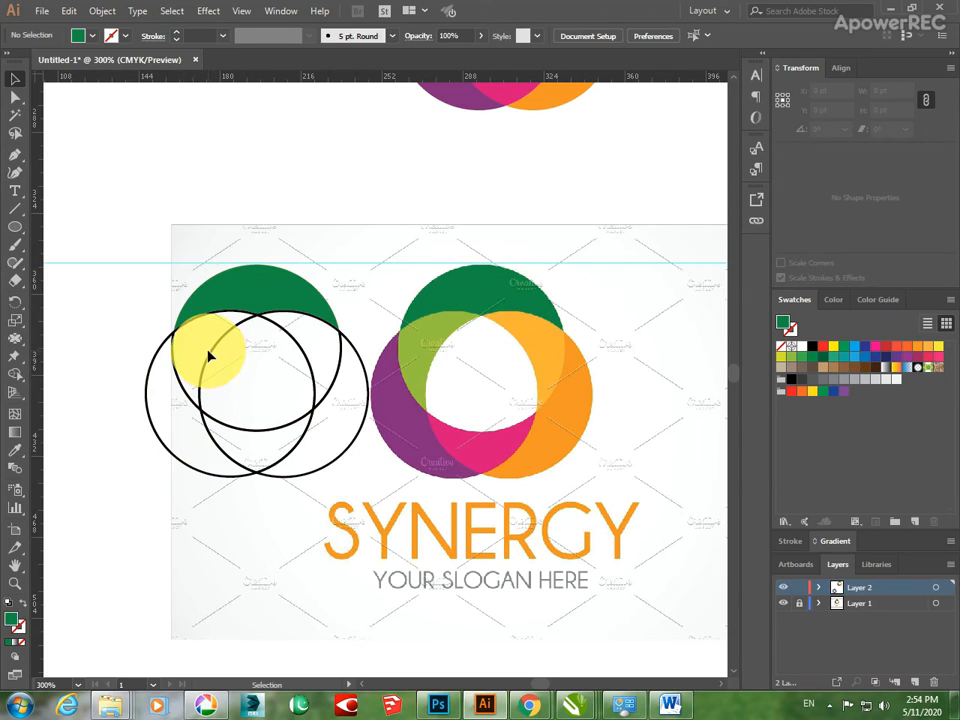
{"action": "left_click", "coordinate": [210, 362]}
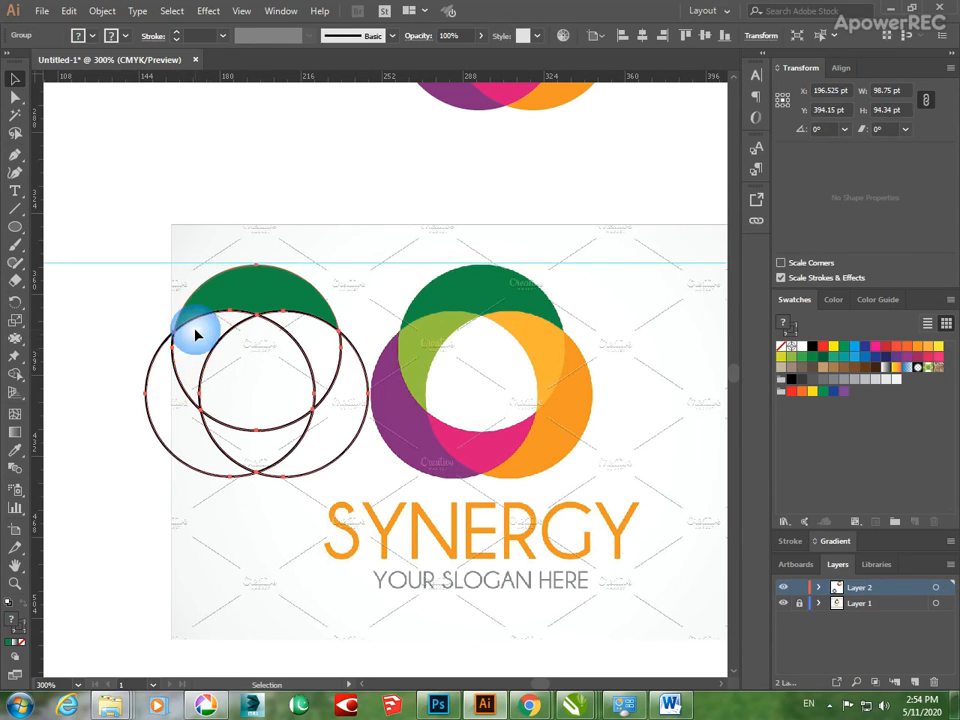
{"action": "left_click", "coordinate": [196, 335]}
{"action": "left_click", "coordinate": [191, 323]}
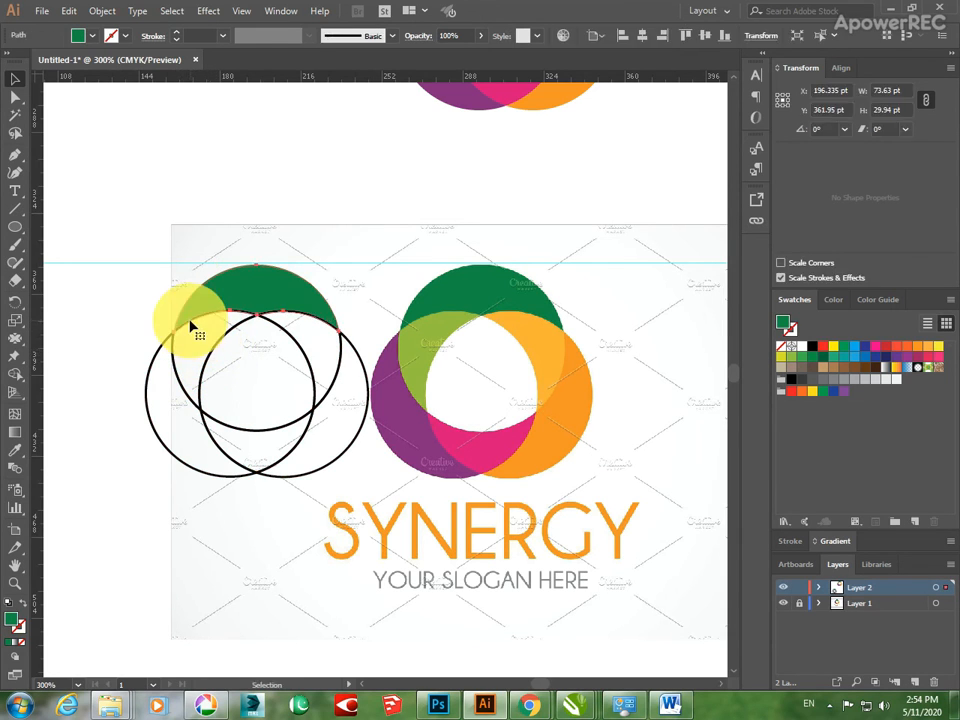
{"action": "left_click", "coordinate": [181, 362]}
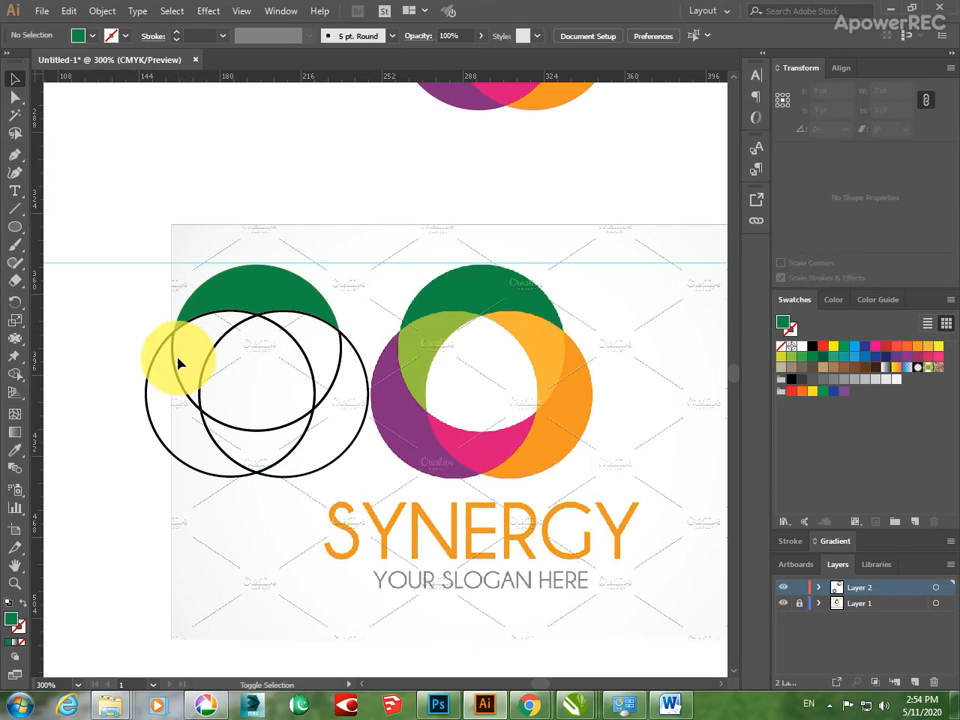
{"action": "left_click", "coordinate": [175, 365]}
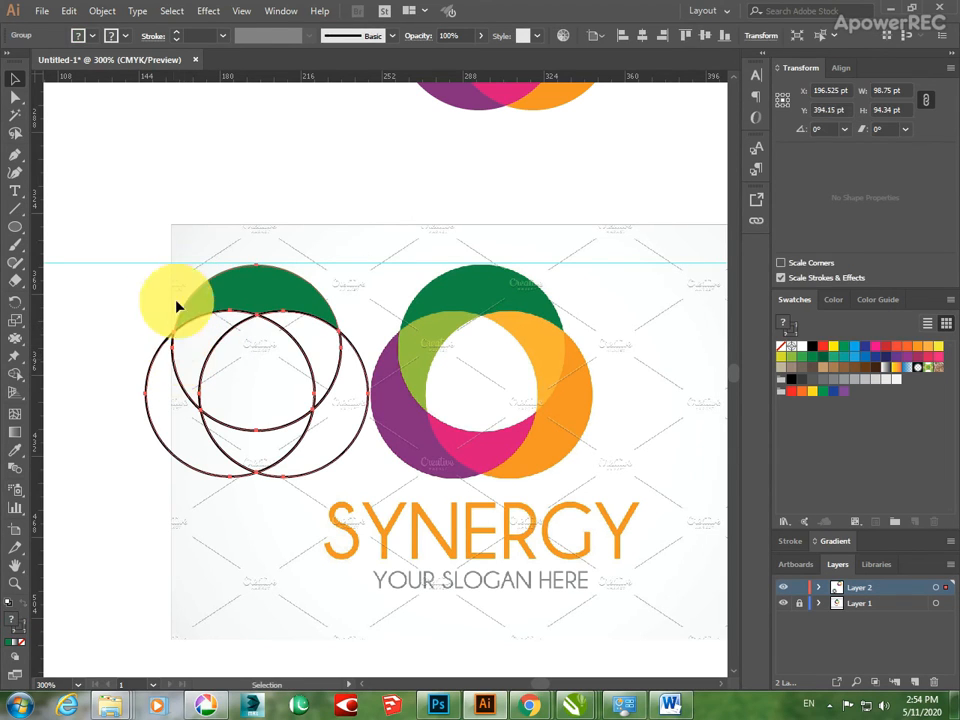
{"action": "left_click", "coordinate": [139, 231]}
{"action": "left_click", "coordinate": [15, 374]}
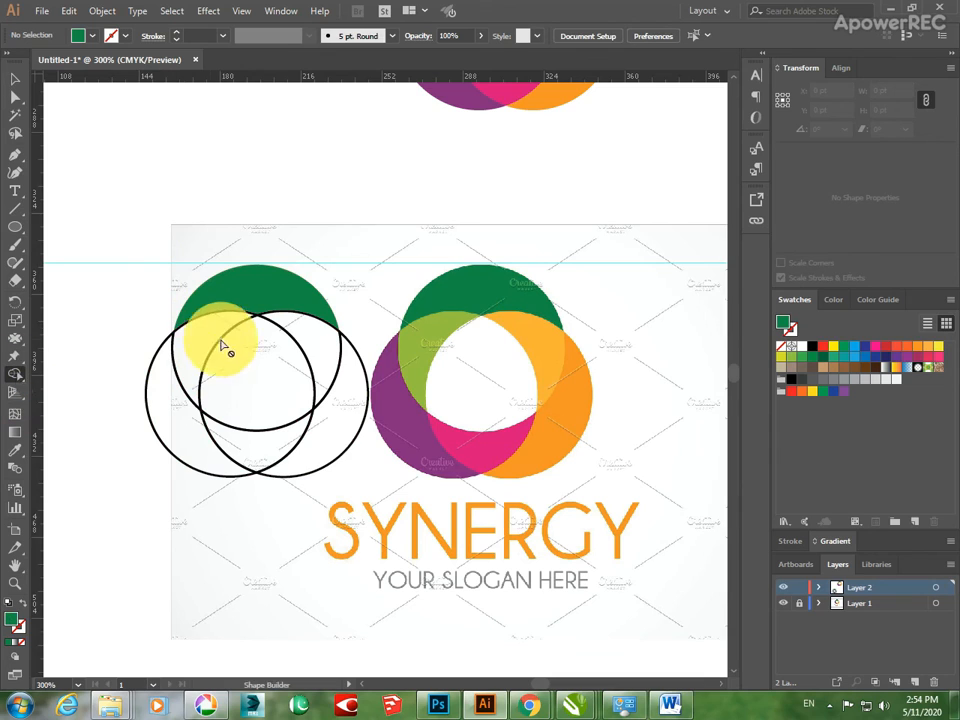
{"action": "left_click", "coordinate": [210, 369]}
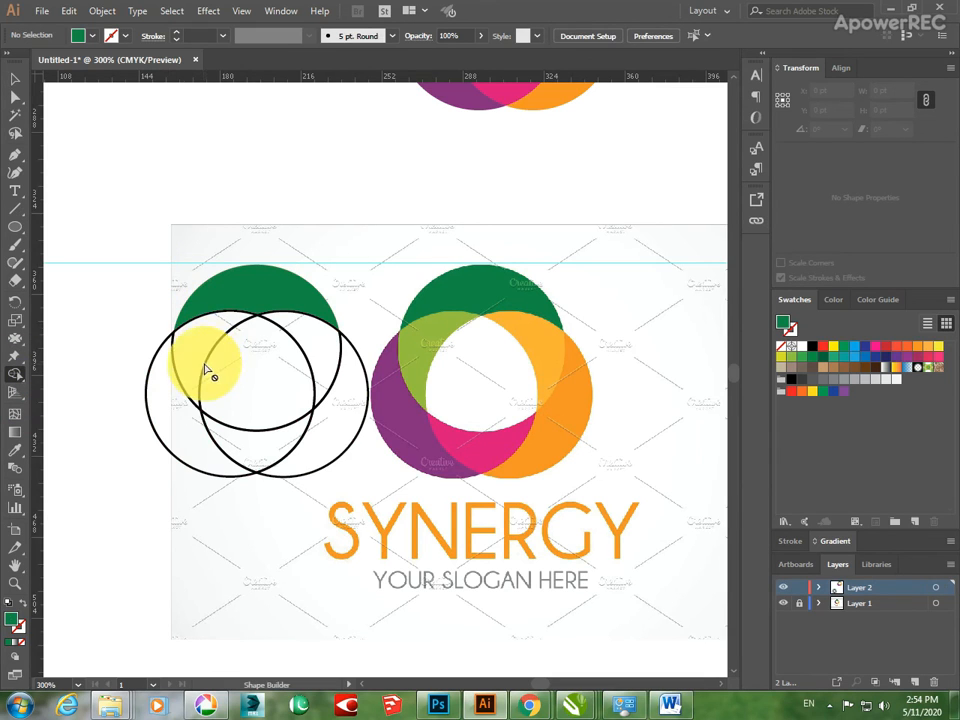
{"action": "left_click", "coordinate": [15, 378]}
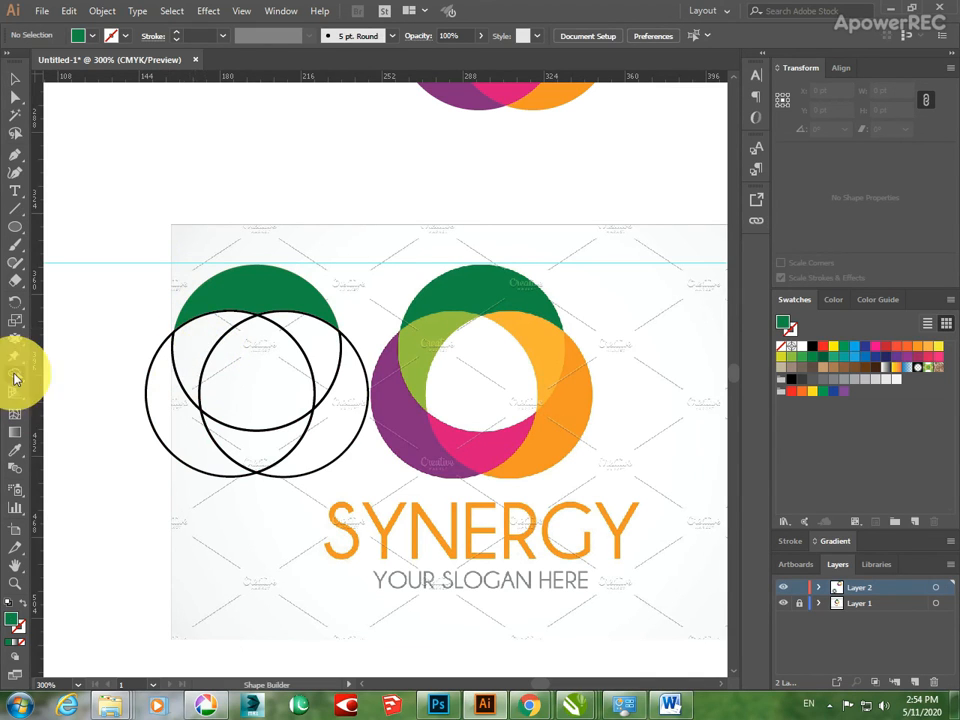
{"action": "left_click", "coordinate": [25, 380]}
{"action": "left_click", "coordinate": [75, 371]}
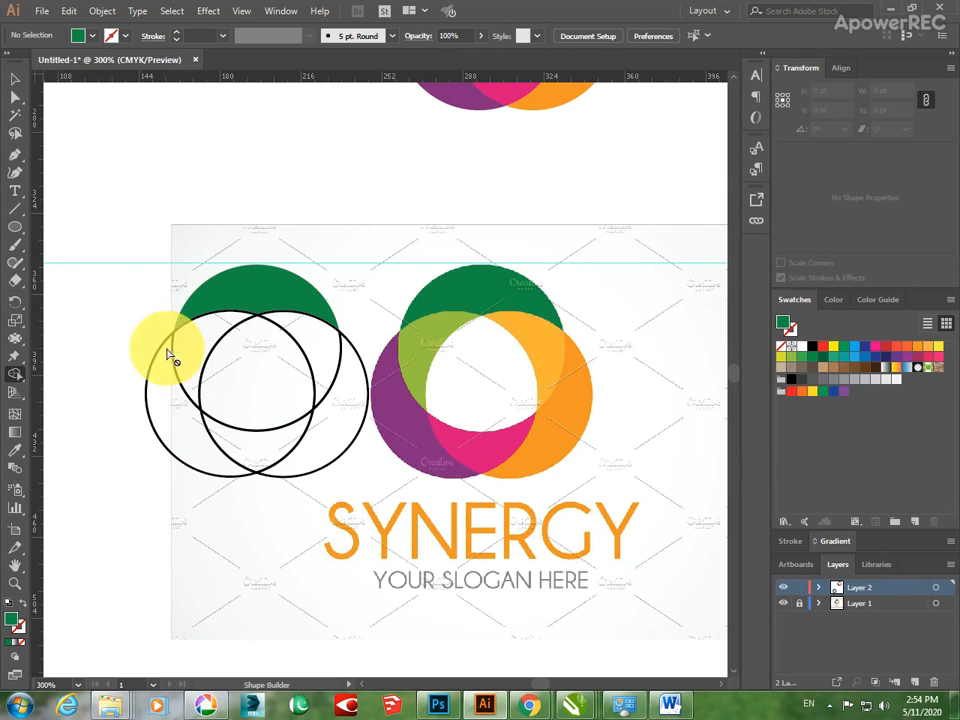
Select the overlap region below the green crescent's left half and fill it with the light green sampled from the reference logo.
{"action": "key", "text": "v"}
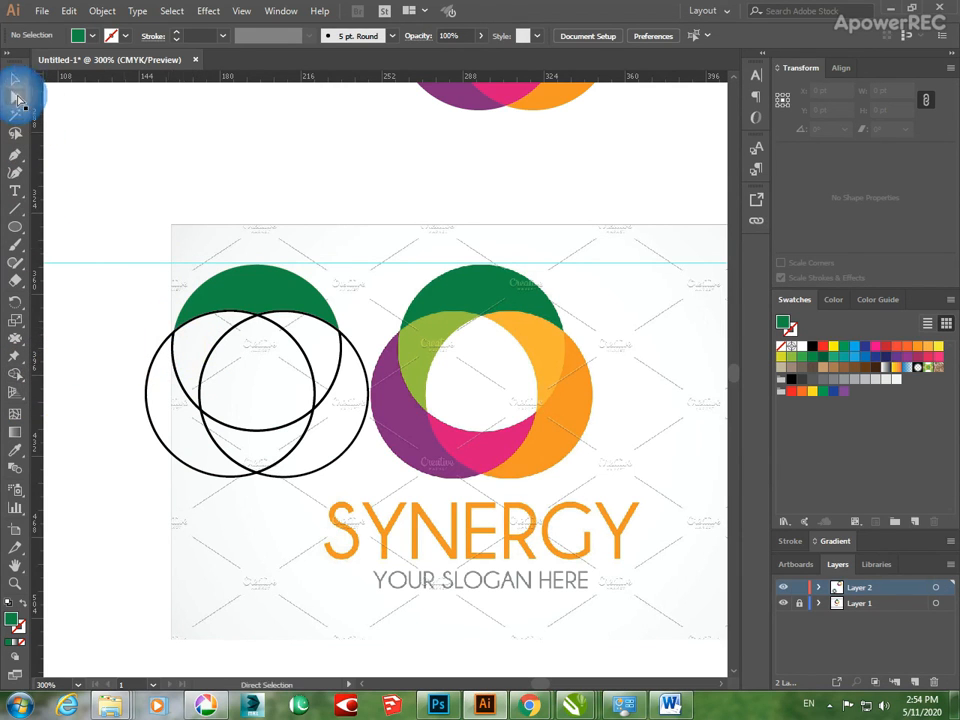
{"action": "left_click", "coordinate": [198, 345]}
{"action": "left_click", "coordinate": [190, 336]}
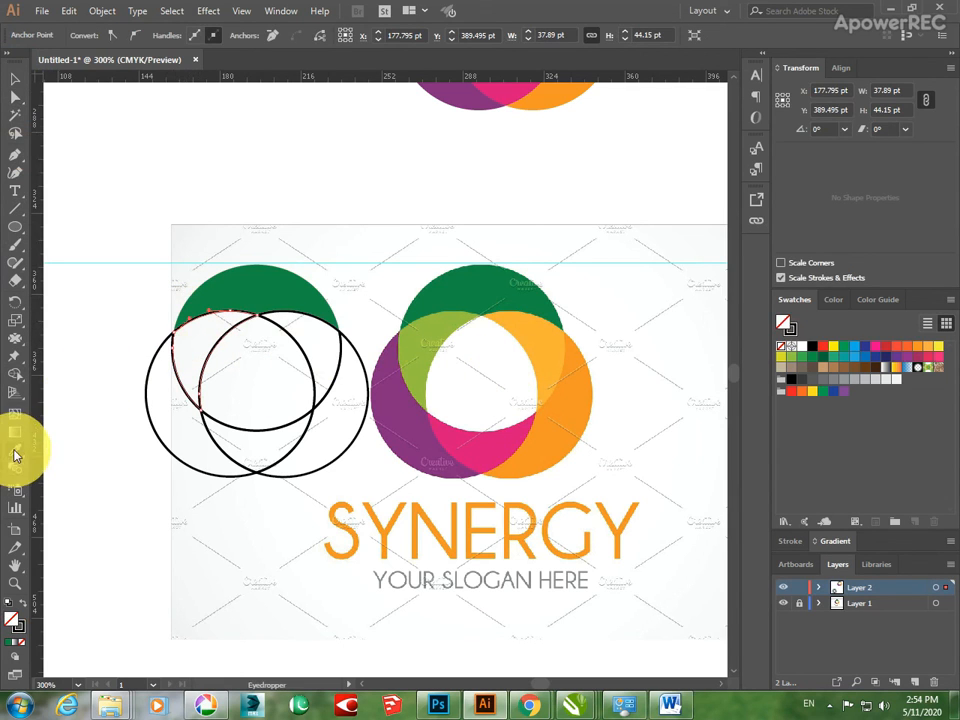
{"action": "left_click", "coordinate": [418, 334]}
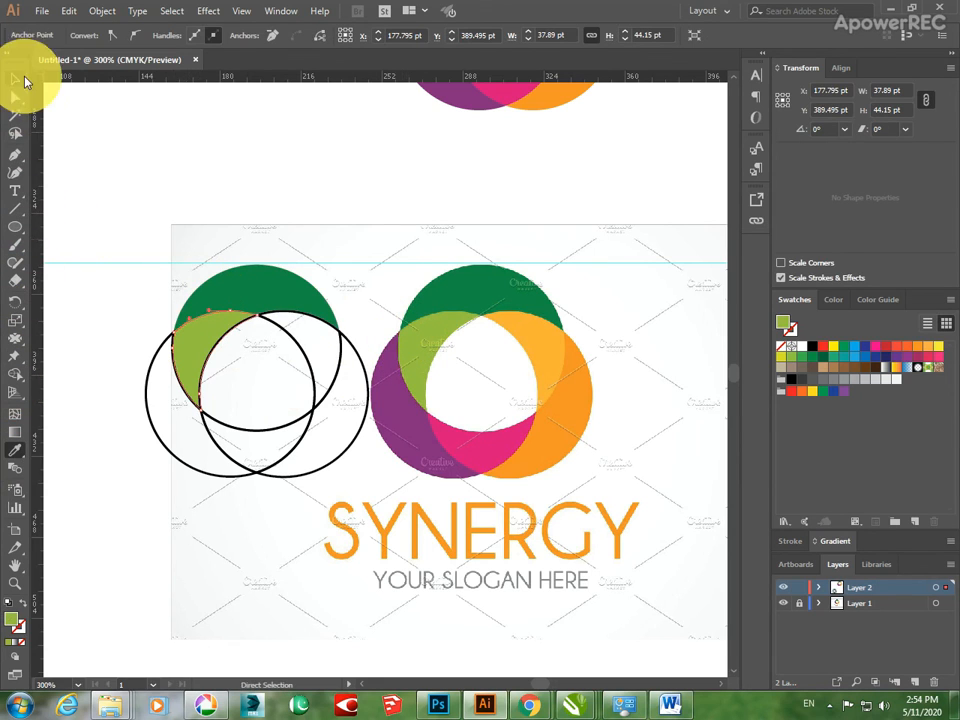
Select the overlap region below the green crescent's right half and fill it with the light orange sampled from the reference logo.
{"action": "left_click", "coordinate": [14, 97]}
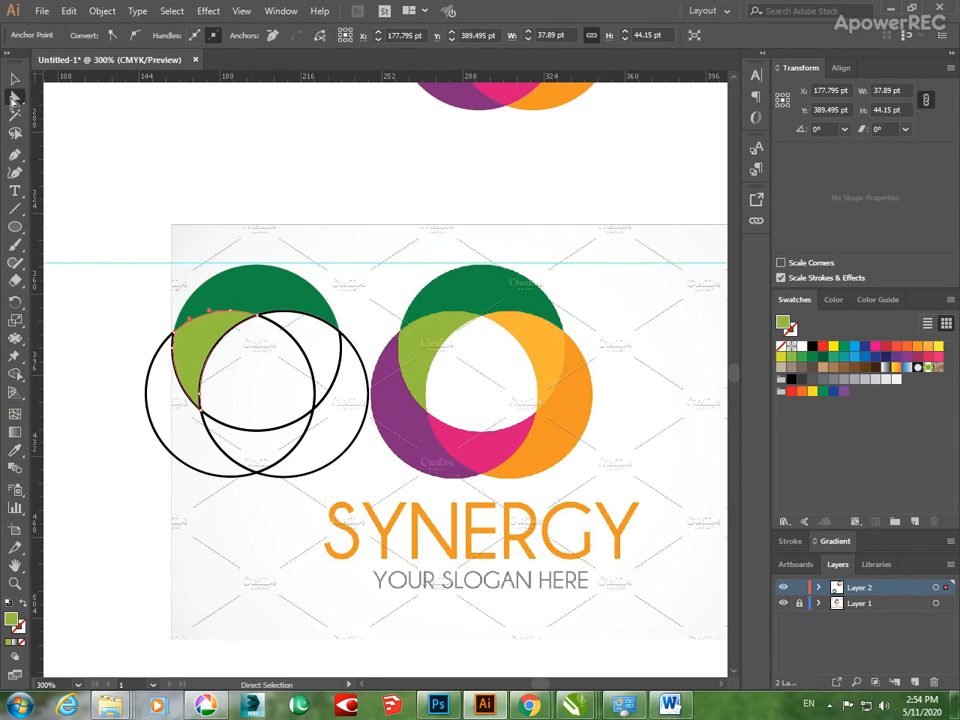
{"action": "left_click", "coordinate": [297, 318]}
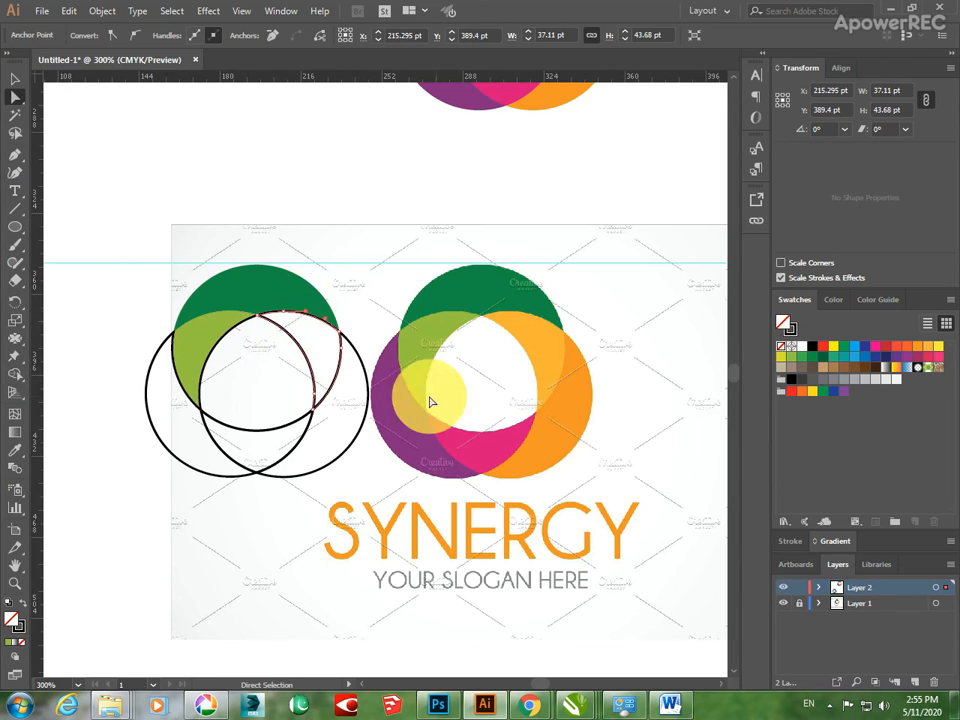
{"action": "left_click", "coordinate": [9, 456]}
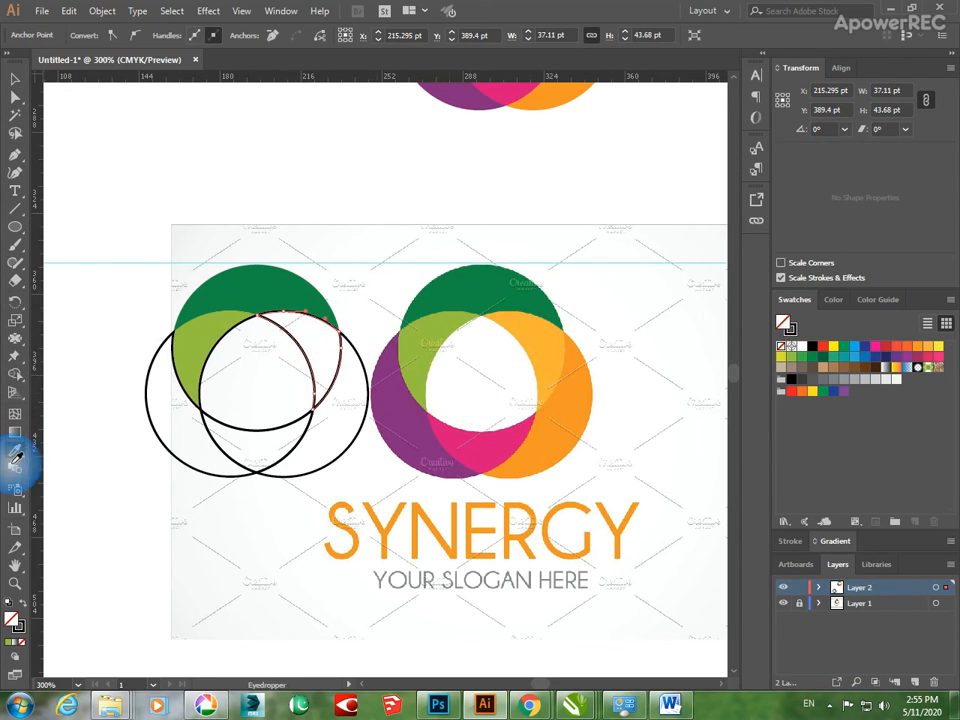
{"action": "left_click", "coordinate": [544, 337]}
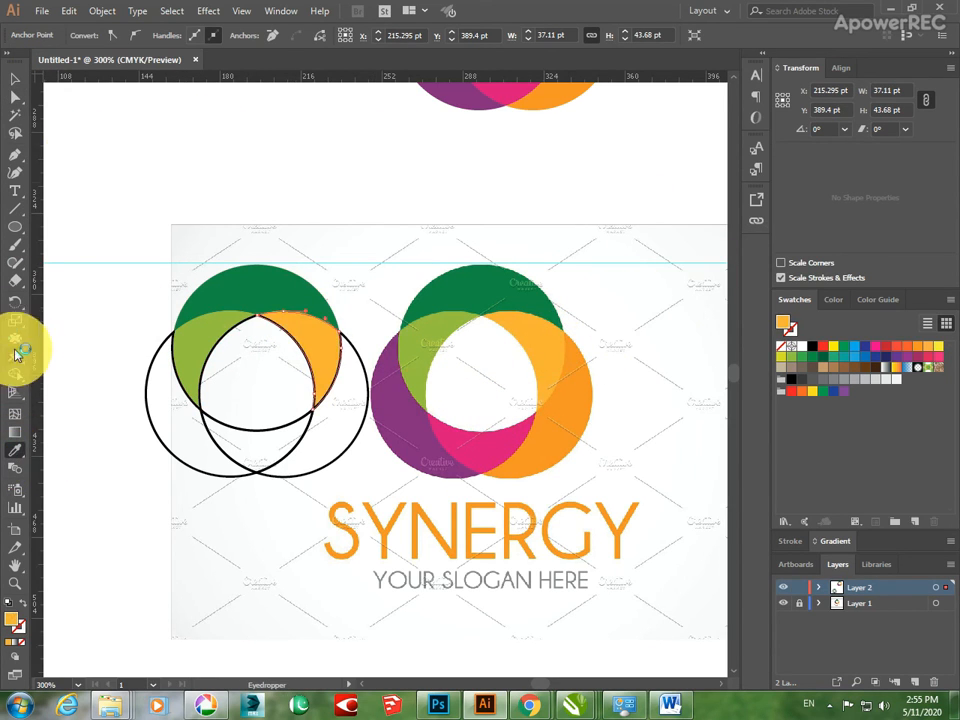
Select the outer crescent of the lower-left circle and fill it with the purple sampled from the reference logo.
{"action": "left_click", "coordinate": [15, 97]}
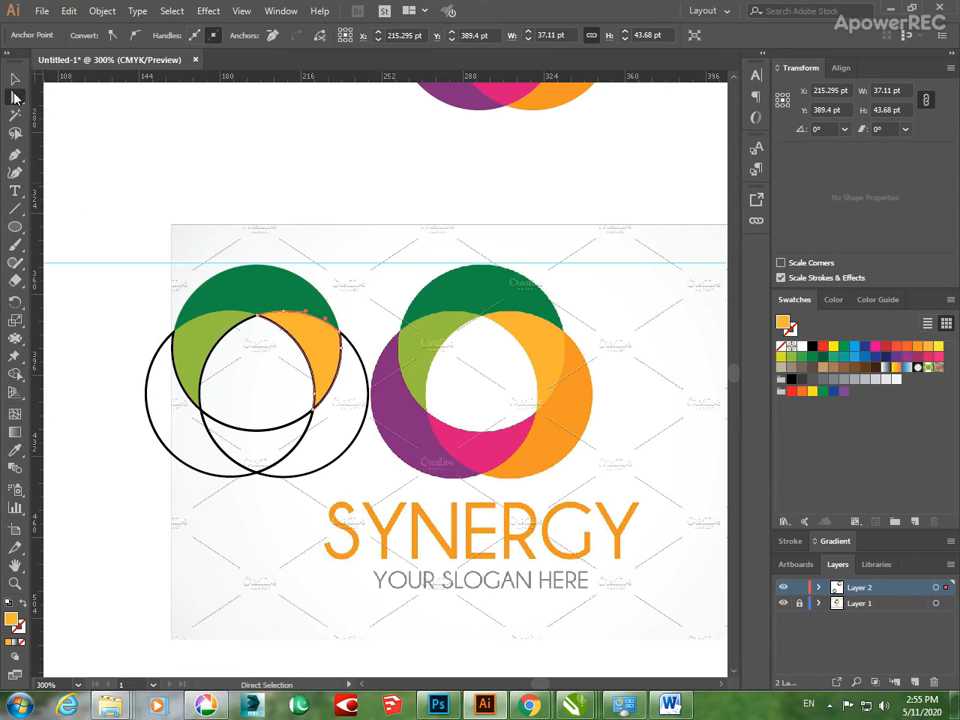
{"action": "left_click", "coordinate": [149, 375]}
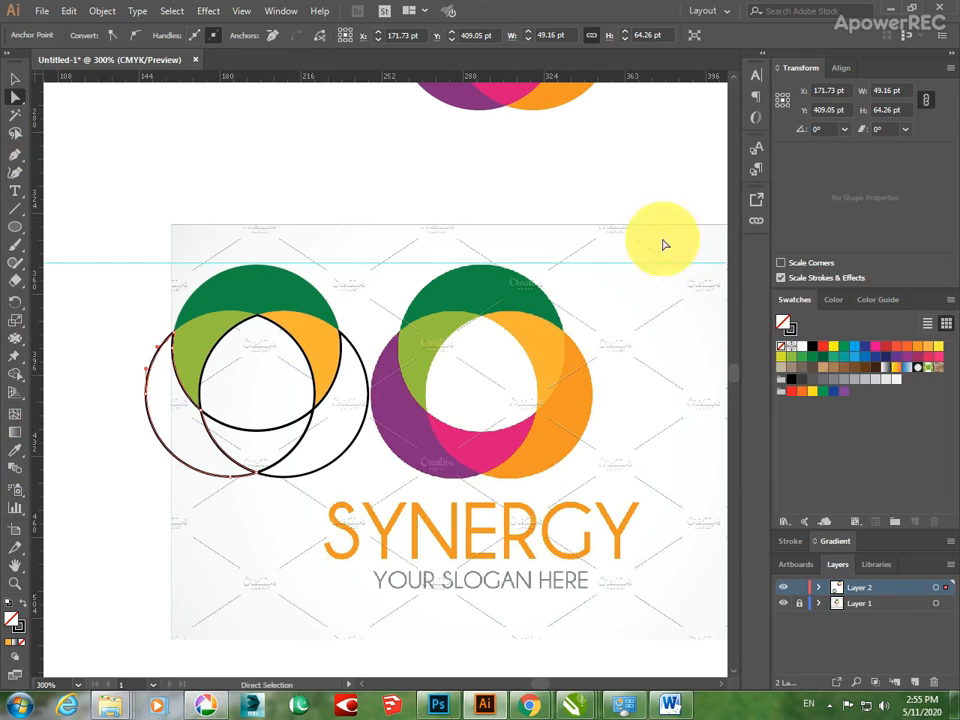
{"action": "left_click", "coordinate": [15, 449]}
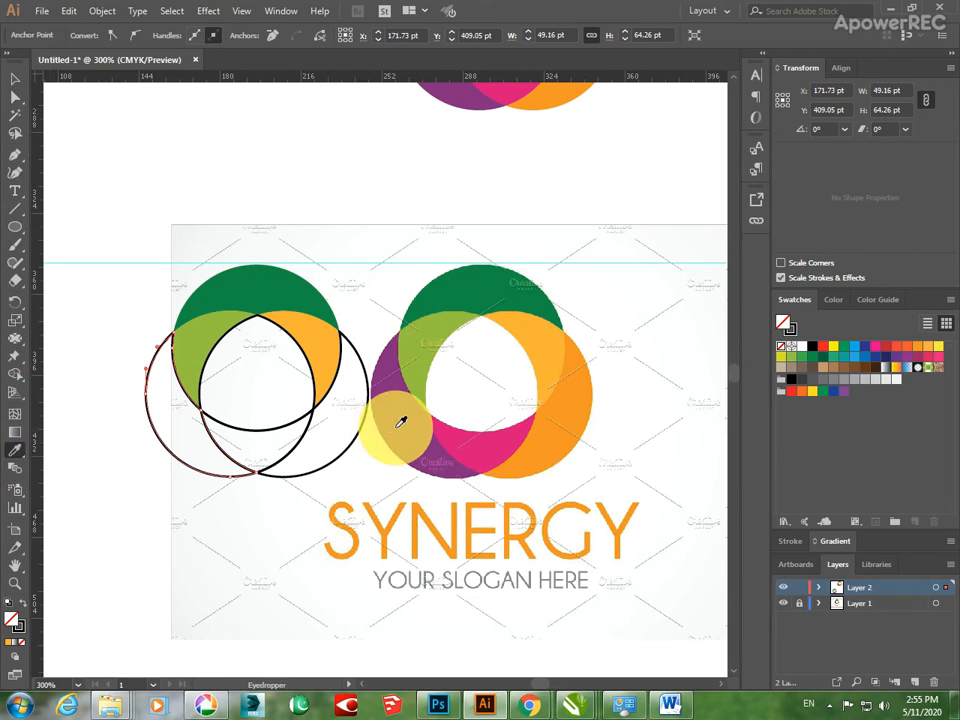
{"action": "left_click", "coordinate": [407, 416]}
Select only the outer crescent of the lower-right circle and fill it with the orange sampled from the reference logo.
{"action": "left_click", "coordinate": [15, 79]}
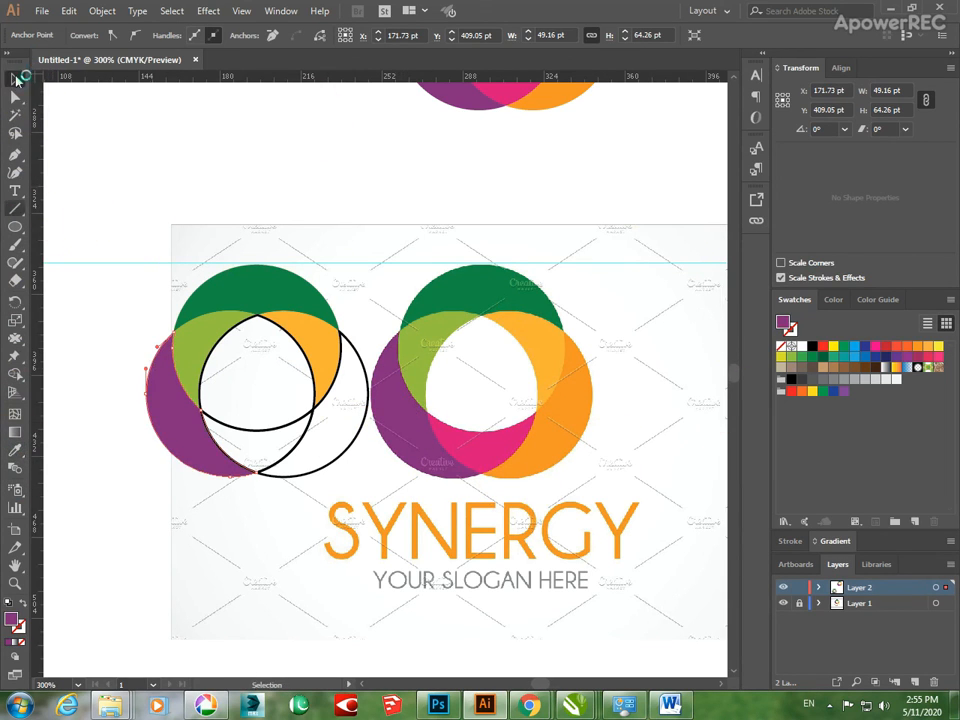
{"action": "left_click", "coordinate": [308, 438]}
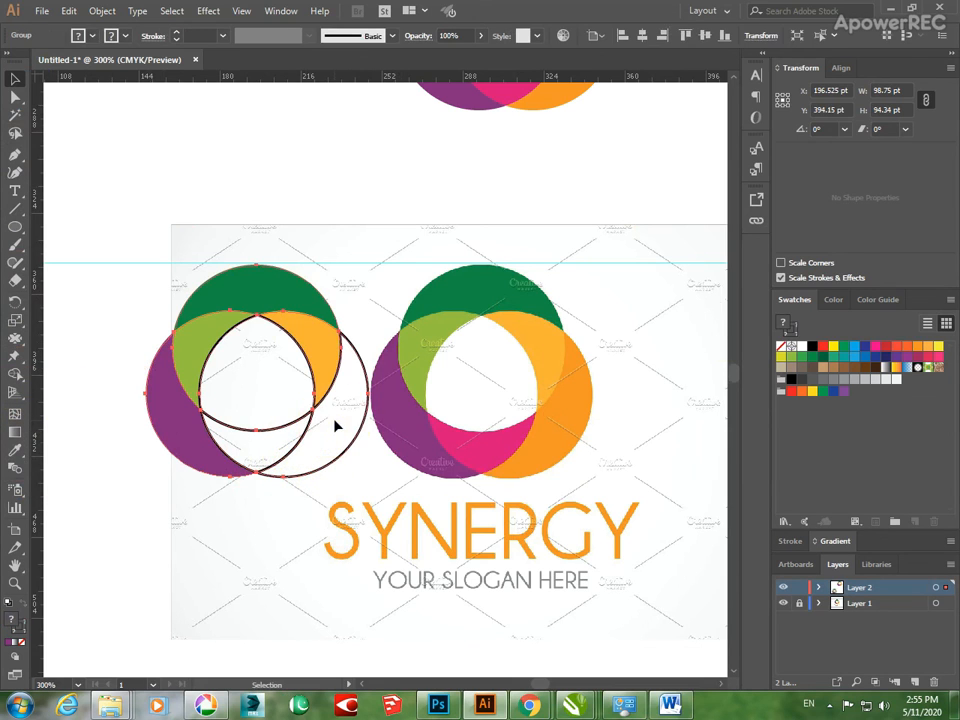
{"action": "left_click", "coordinate": [334, 397]}
{"action": "left_click", "coordinate": [307, 369]}
{"action": "left_click", "coordinate": [332, 392]}
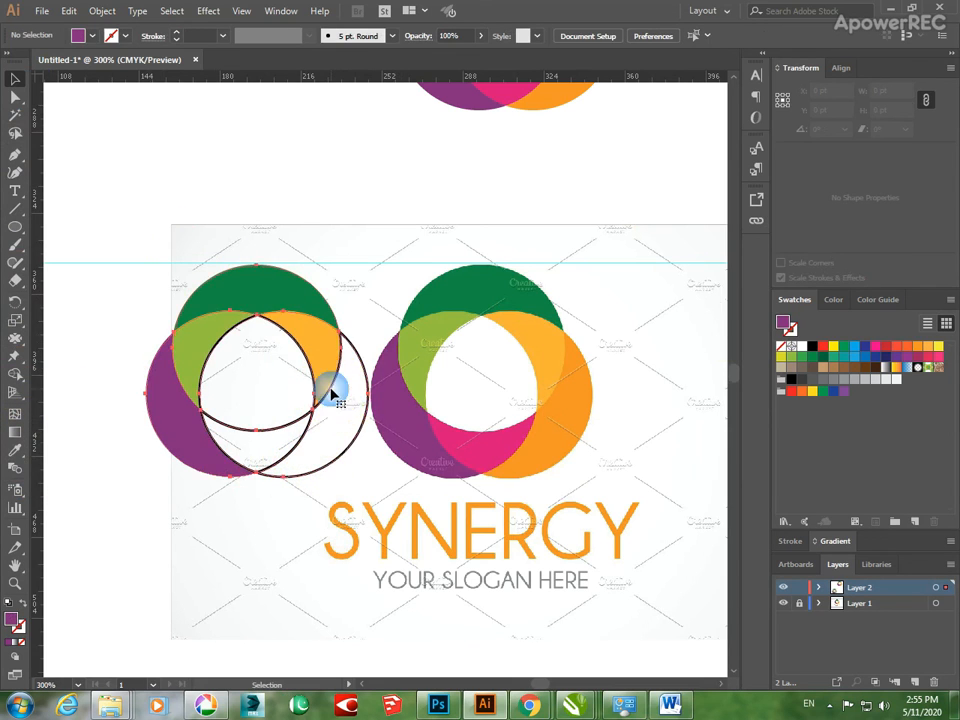
{"action": "left_click", "coordinate": [15, 96]}
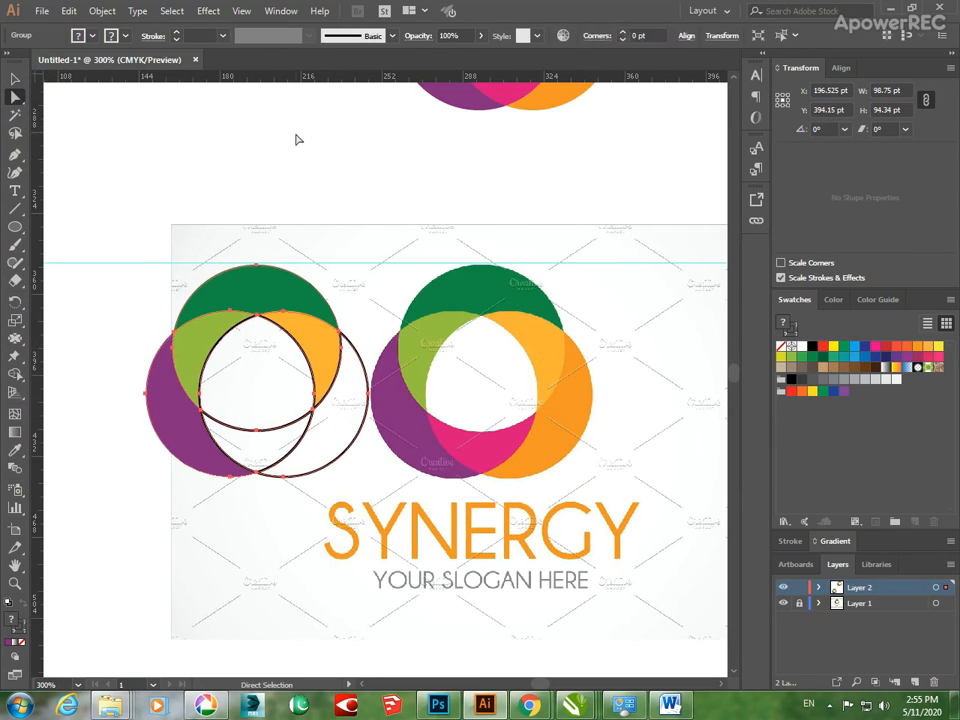
{"action": "left_click", "coordinate": [346, 395]}
{"action": "left_click", "coordinate": [336, 392]}
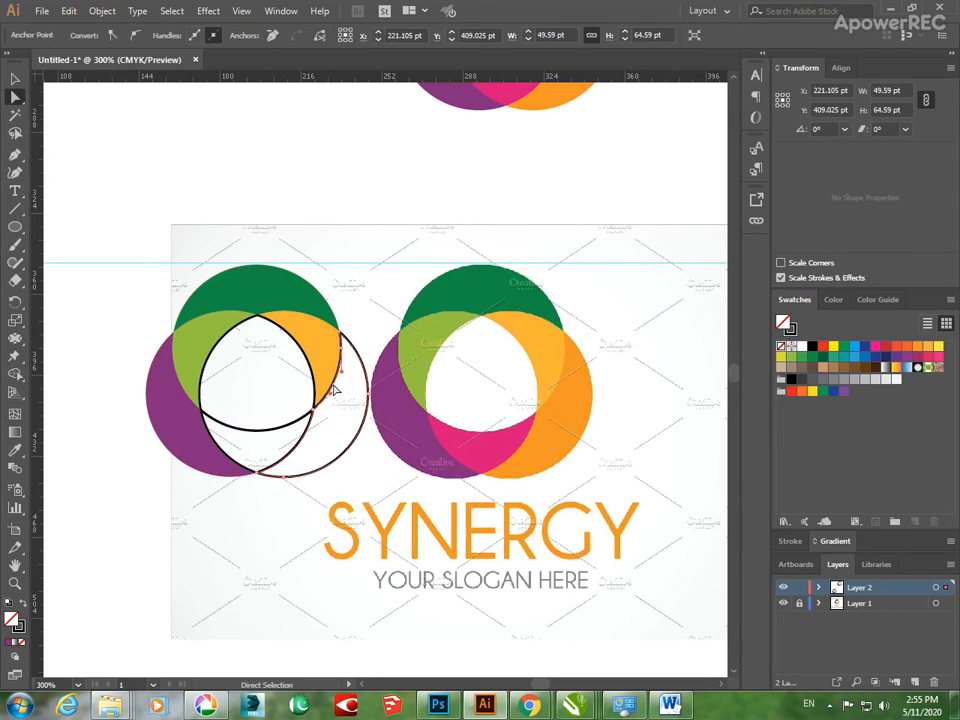
{"action": "left_click", "coordinate": [15, 458]}
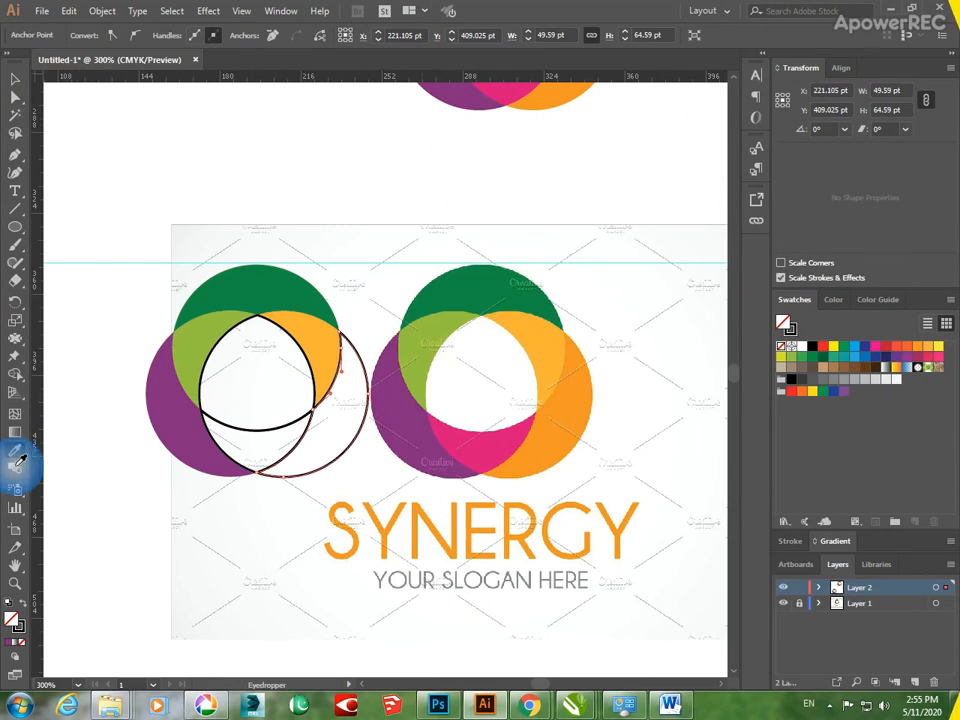
{"action": "left_click", "coordinate": [568, 418]}
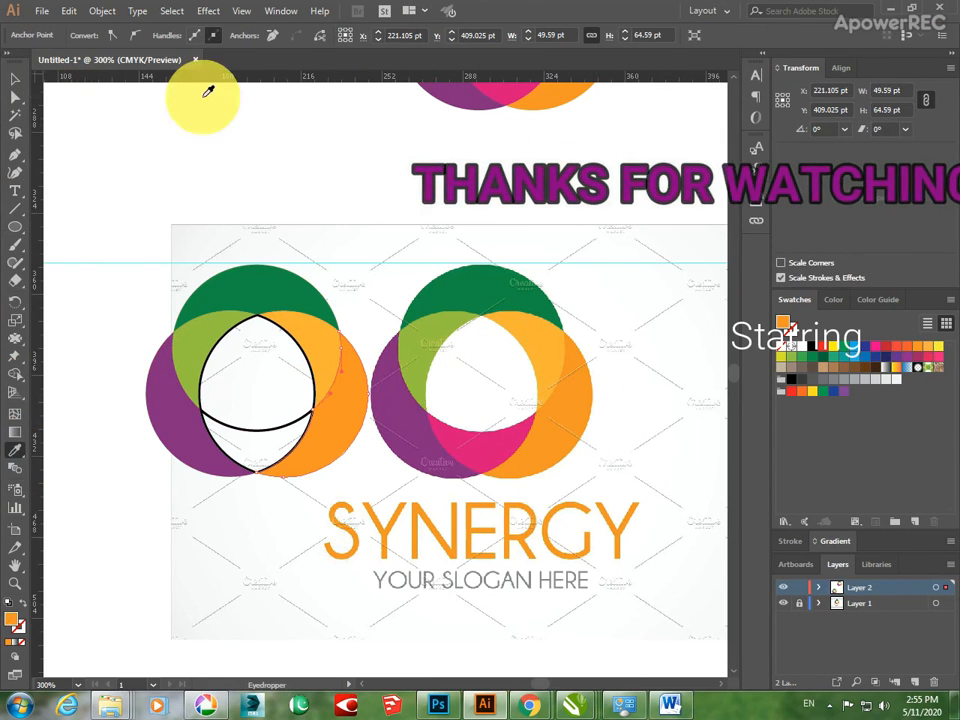
Select the central region where all three circles overlap and fill it with the white sampled from the reference logo's centre.
{"action": "left_click", "coordinate": [16, 96]}
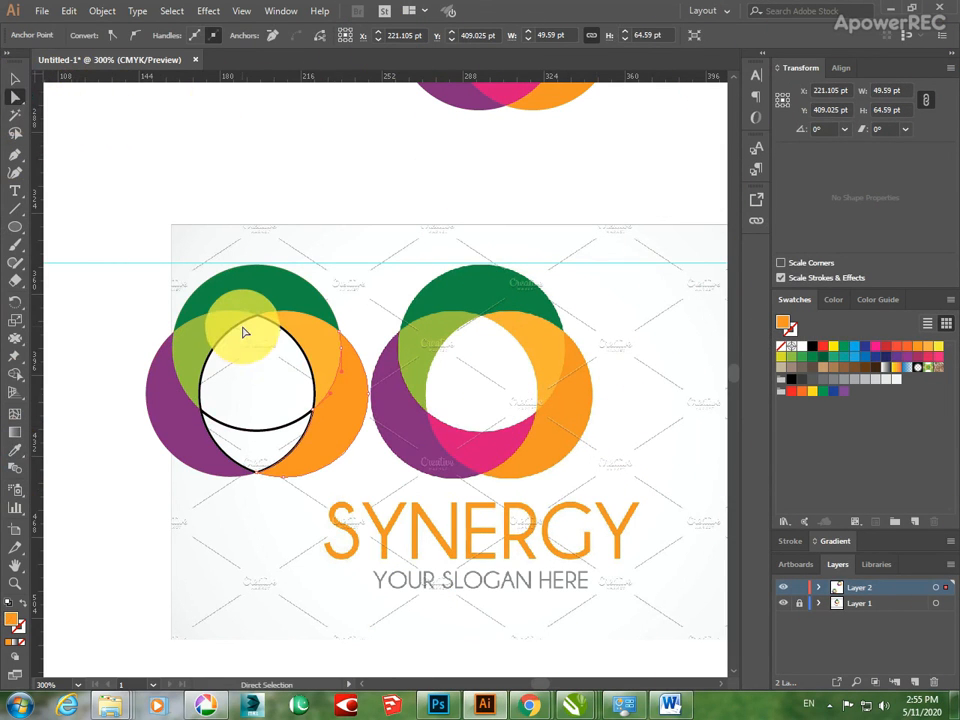
{"action": "left_click", "coordinate": [243, 332]}
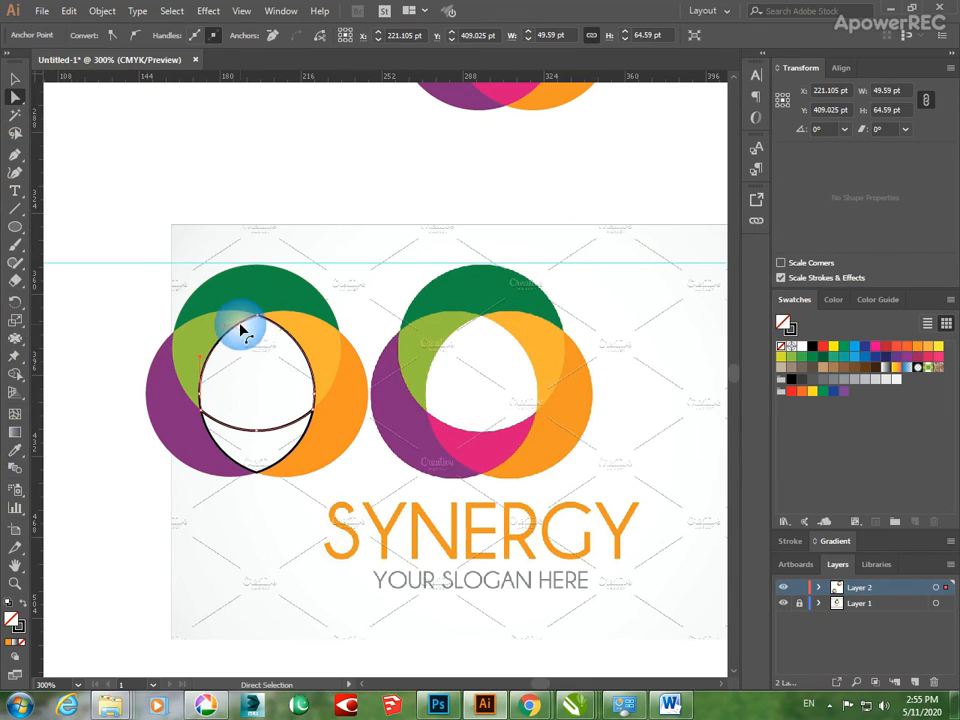
{"action": "left_click", "coordinate": [16, 452]}
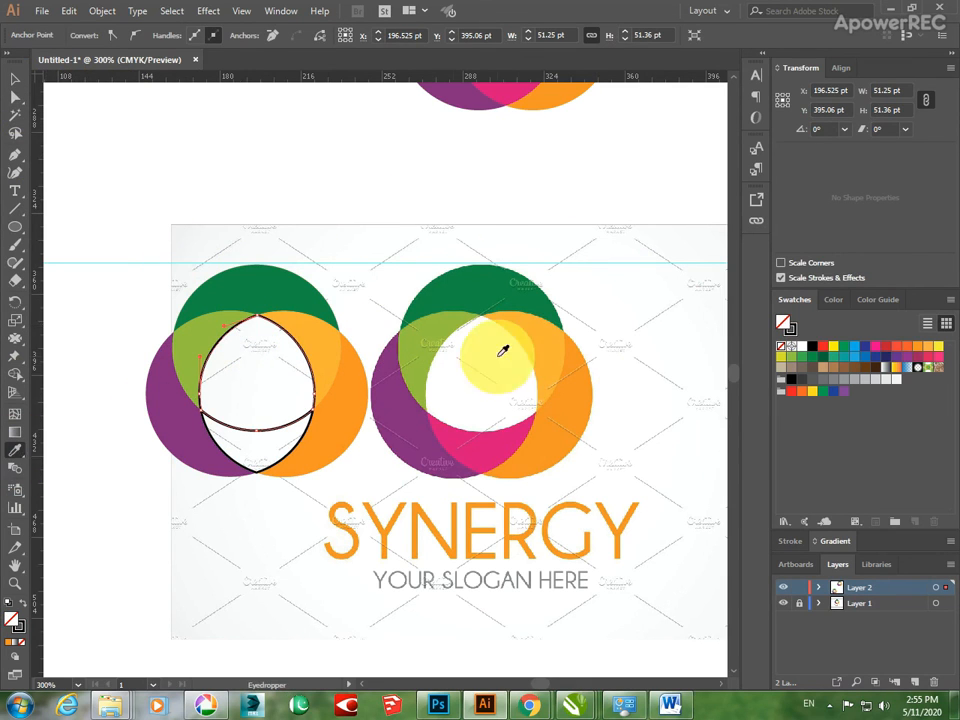
{"action": "left_click", "coordinate": [500, 349]}
Select the remaining outlined overlap region below the white centre, fill it with the pink sampled from the reference logo, and deselect it.
{"action": "left_click", "coordinate": [15, 97]}
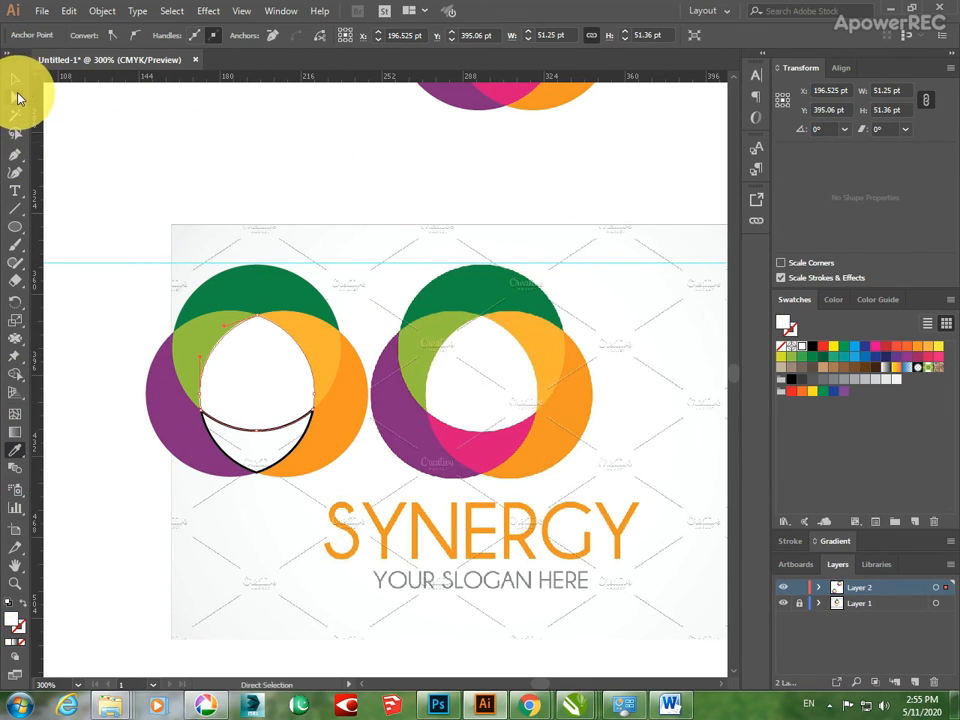
{"action": "left_click", "coordinate": [246, 430]}
{"action": "left_click", "coordinate": [272, 474]}
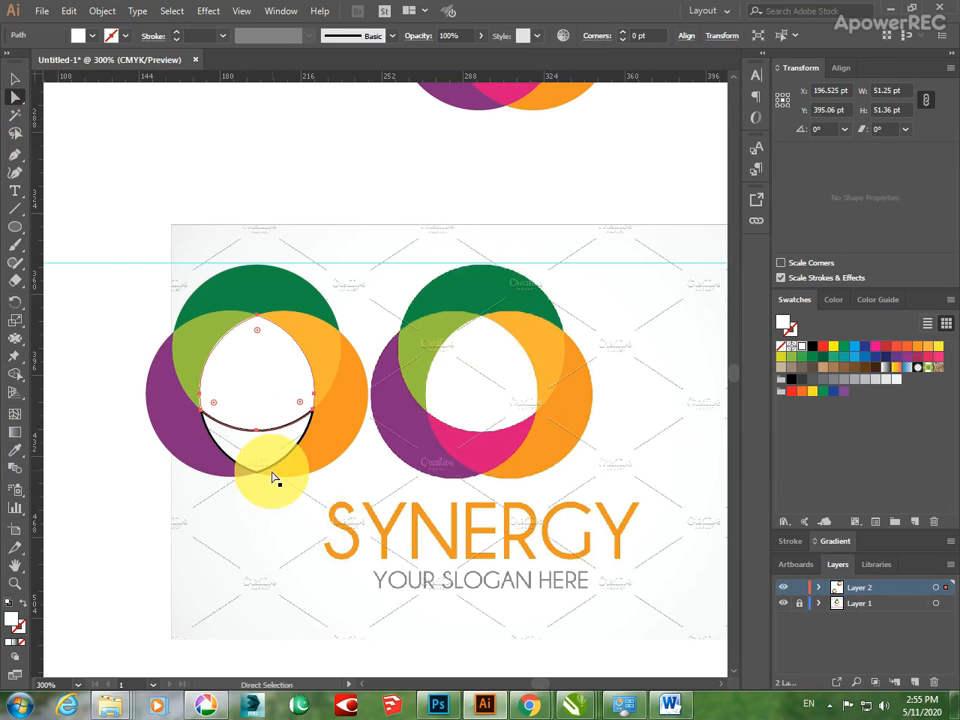
{"action": "left_click", "coordinate": [268, 467]}
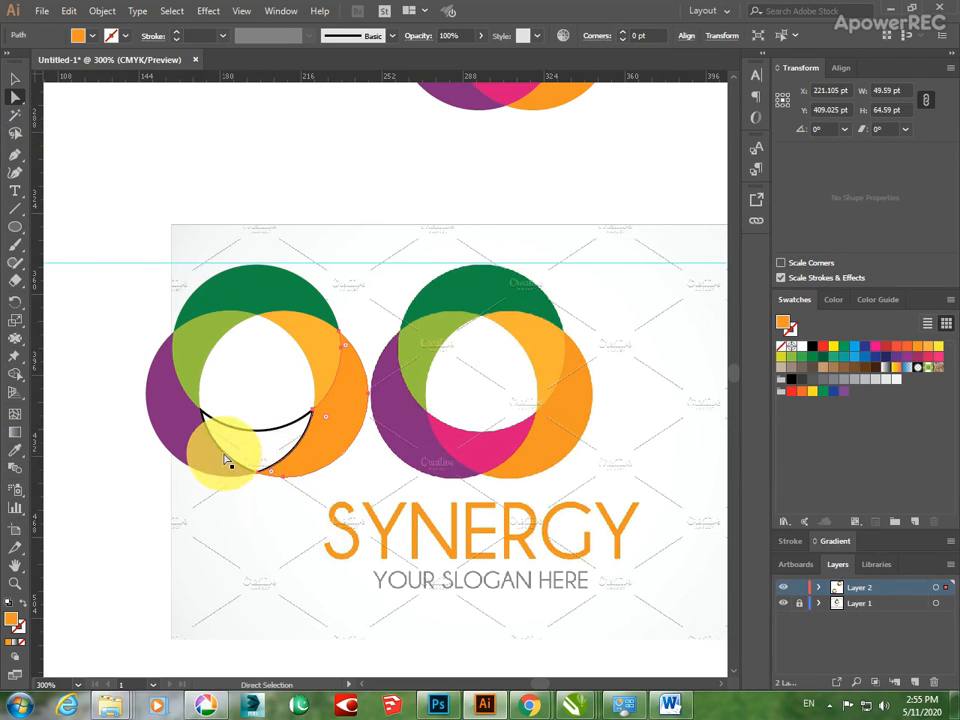
{"action": "left_click", "coordinate": [227, 453]}
{"action": "left_click", "coordinate": [246, 466]}
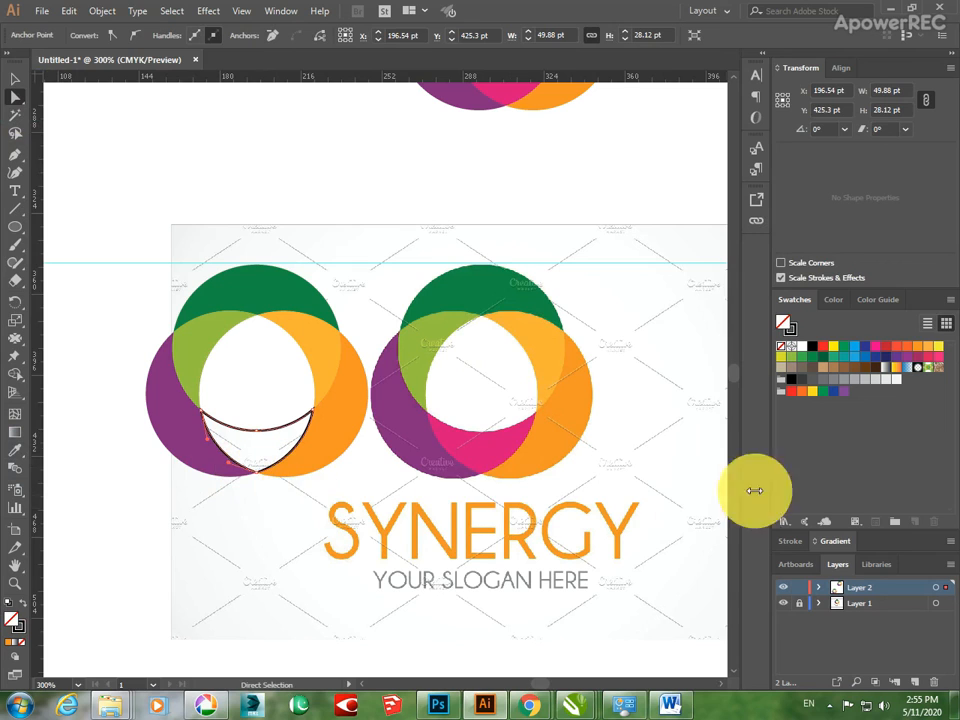
{"action": "left_click", "coordinate": [14, 450]}
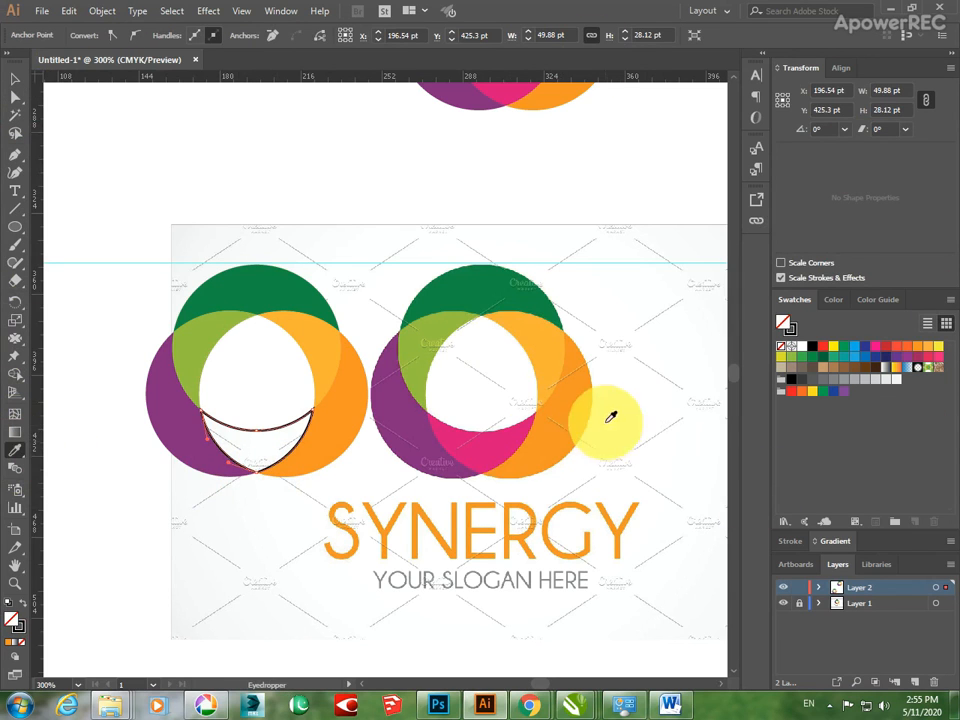
{"action": "left_click", "coordinate": [494, 447]}
{"action": "left_click", "coordinate": [14, 79]}
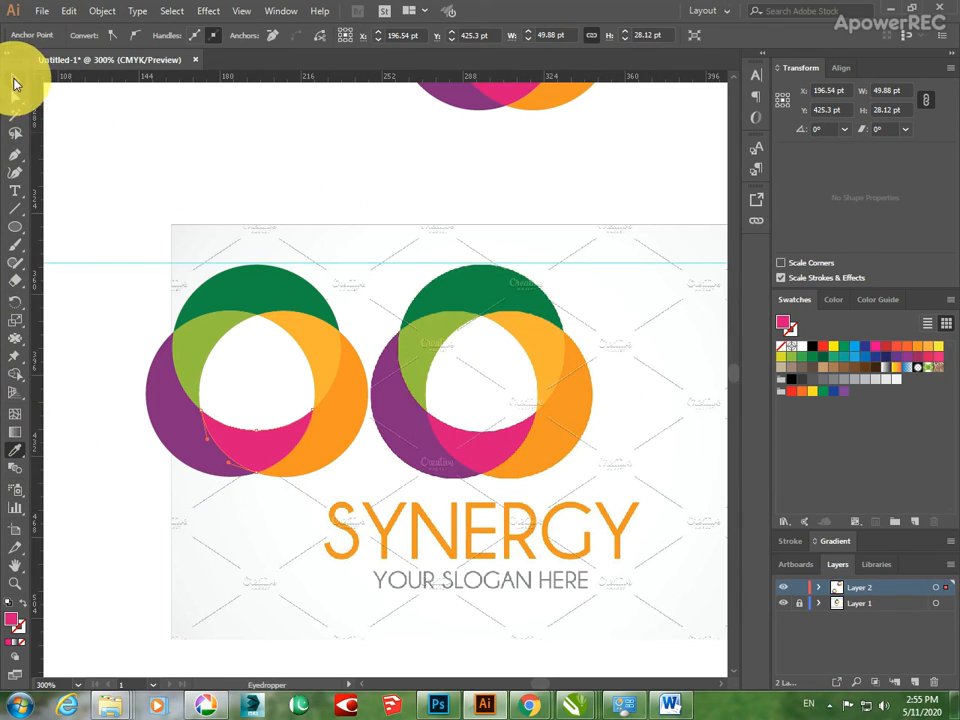
{"action": "left_click", "coordinate": [213, 240]}
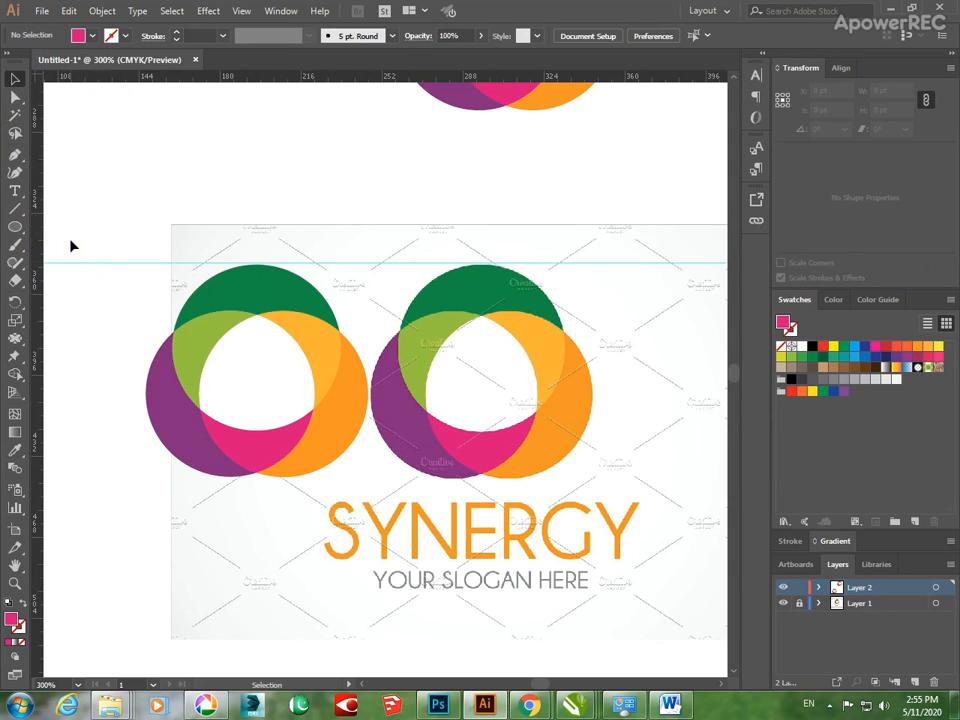
Group the coloured regions of the recreated logo together with the horizontal guide and move the group up about 70 pt.
{"action": "left_click_drag", "start_coordinate": [71, 245], "coordinate": [380, 505]}
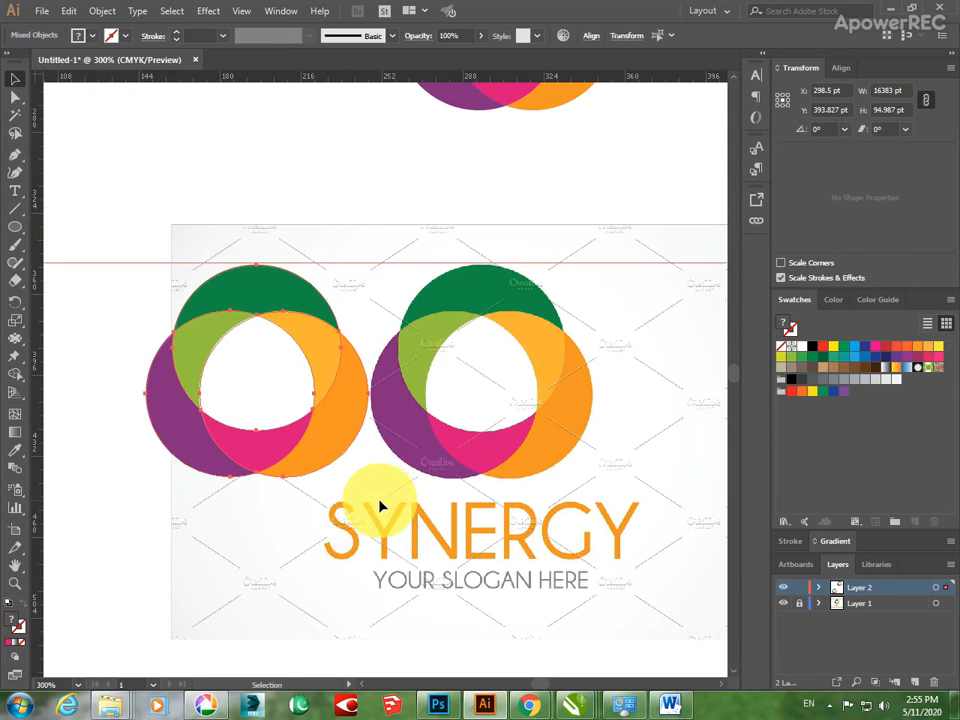
{"action": "key", "text": "ctrl+g"}
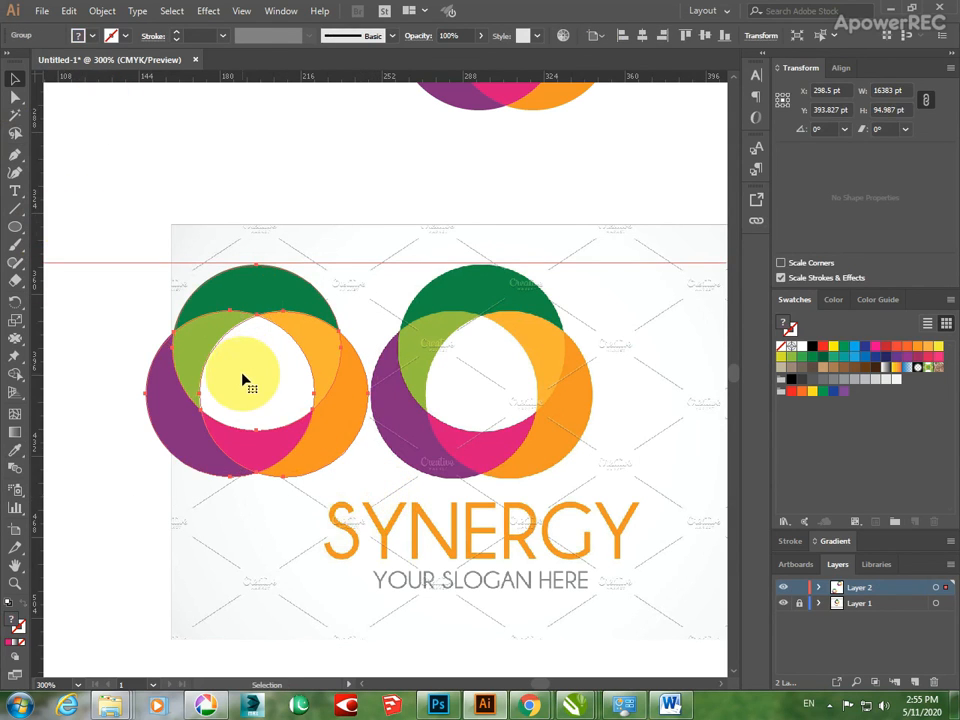
{"action": "key", "text": "Up"}
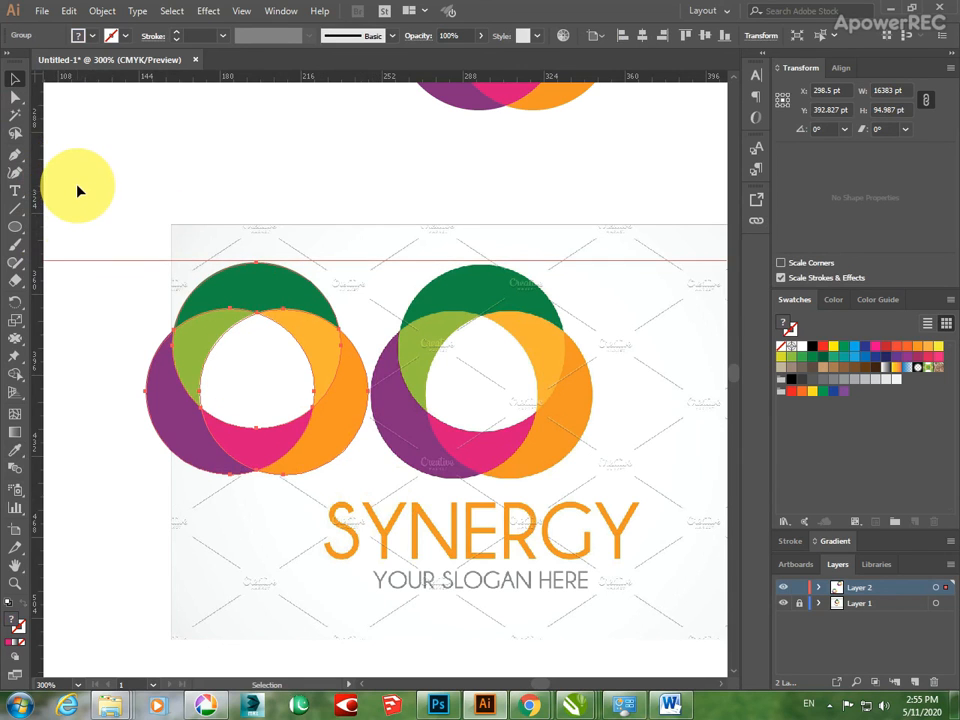
{"action": "key", "text": "Up"}
{"action": "key", "text": "Up"}
{"action": "key", "text": "Up"}
{"action": "key", "text": "Up"}
{"action": "key", "text": "Up"}
{"action": "key", "text": "Up"}
{"action": "key", "text": "Up"}
{"action": "key", "text": "Up"}
{"action": "key", "text": "Up"}
{"action": "key", "text": "Up"}
{"action": "key", "text": "Up"}
{"action": "key", "text": "Up"}
{"action": "key", "text": "Up"}
{"action": "key", "text": "Up"}
{"action": "key", "text": "Up"}
{"action": "key", "text": "Up"}
{"action": "key", "text": "Up"}
{"action": "key", "text": "Up"}
{"action": "key", "text": "Up"}
{"action": "key", "text": "Up"}
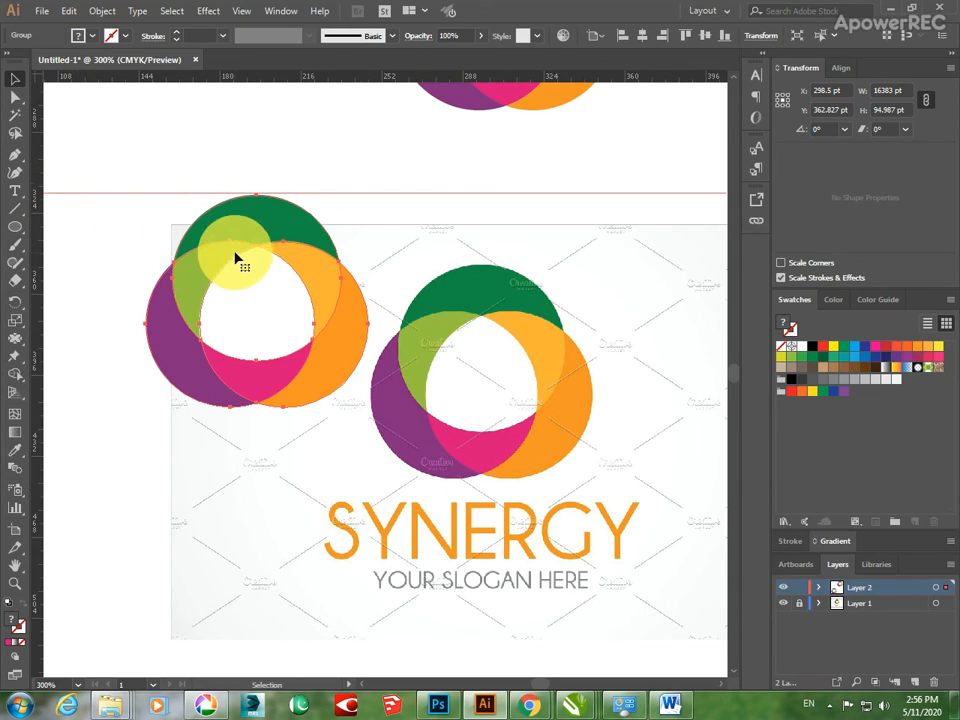
{"action": "left_click_drag", "start_coordinate": [245, 257], "coordinate": [238, 164]}
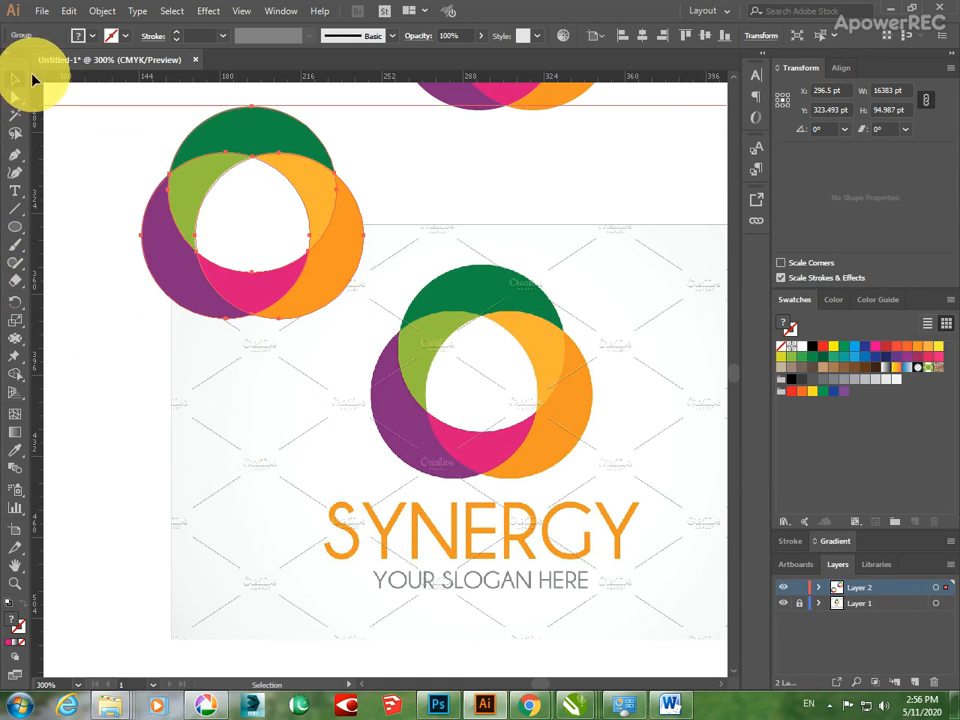
Deselect the artwork and examine the finished three-circle logo and its region edges up close.
{"action": "left_click", "coordinate": [15, 98]}
{"action": "left_click", "coordinate": [86, 476]}
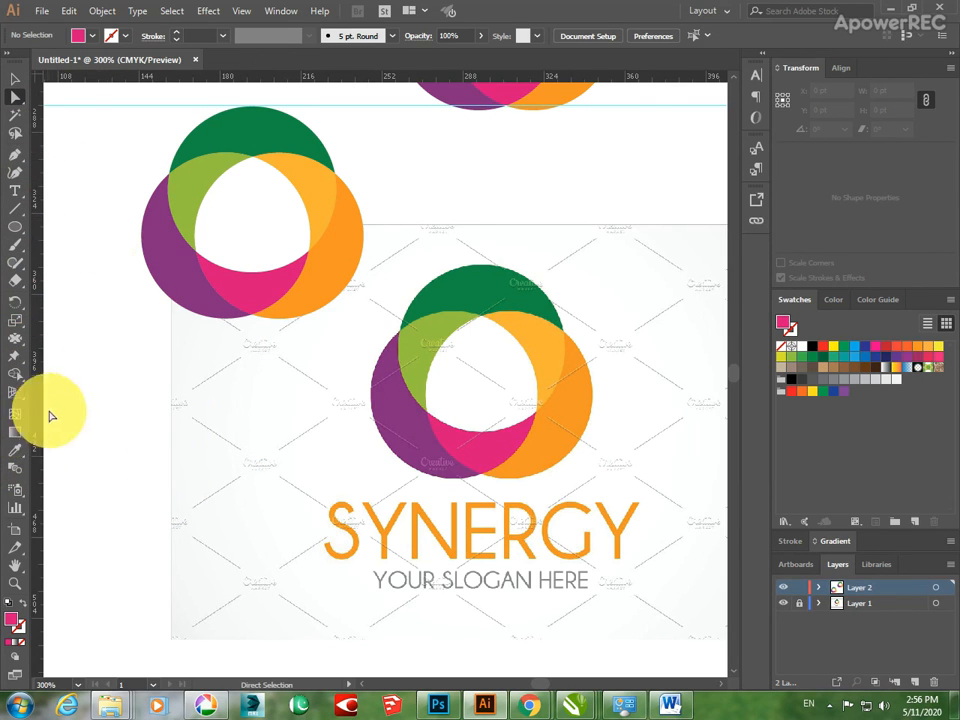
{"action": "left_click", "coordinate": [15, 583]}
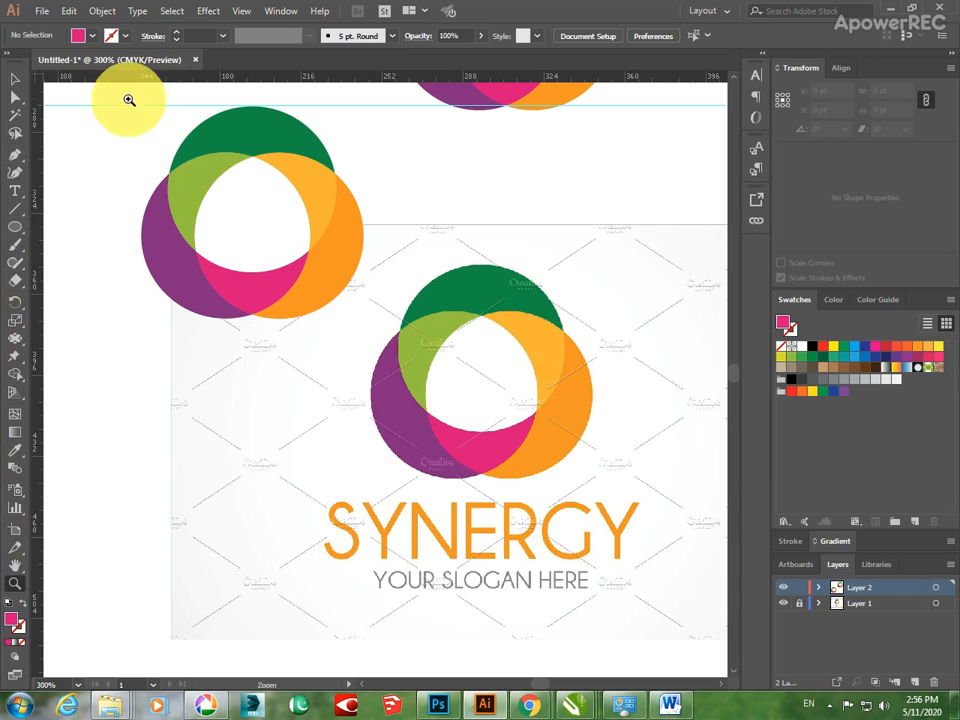
{"action": "left_click_drag", "start_coordinate": [128, 100], "coordinate": [377, 336]}
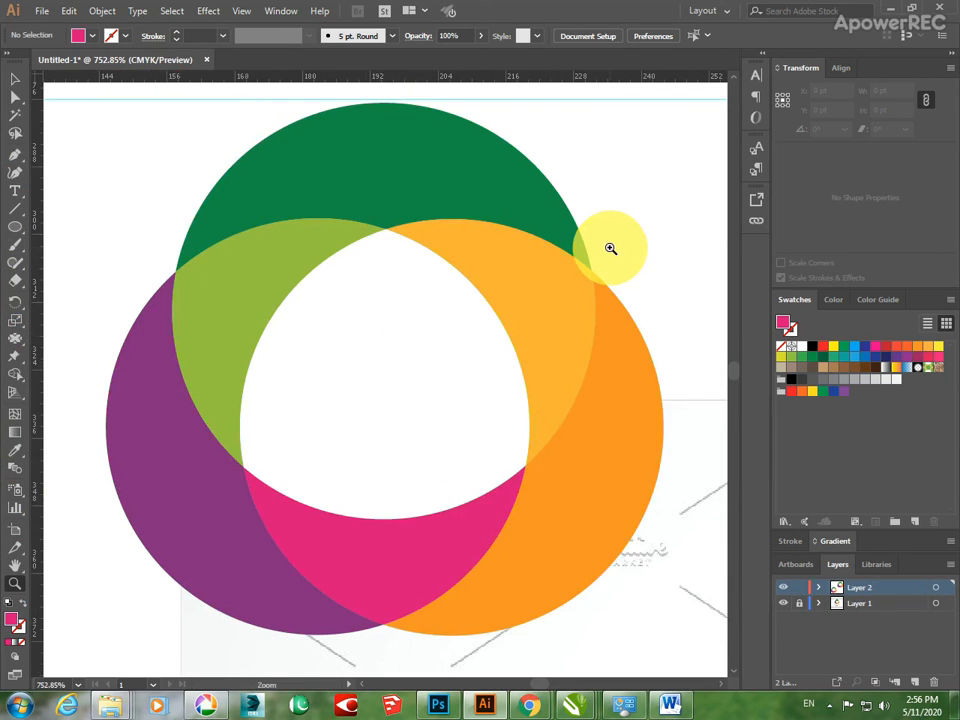
{"action": "left_click", "coordinate": [16, 80]}
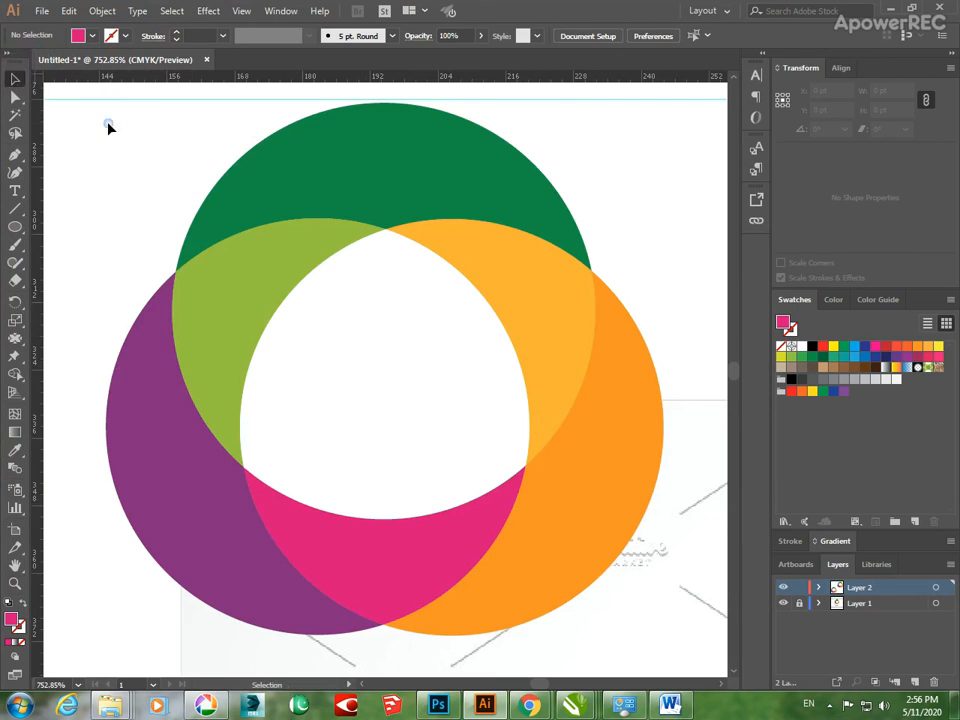